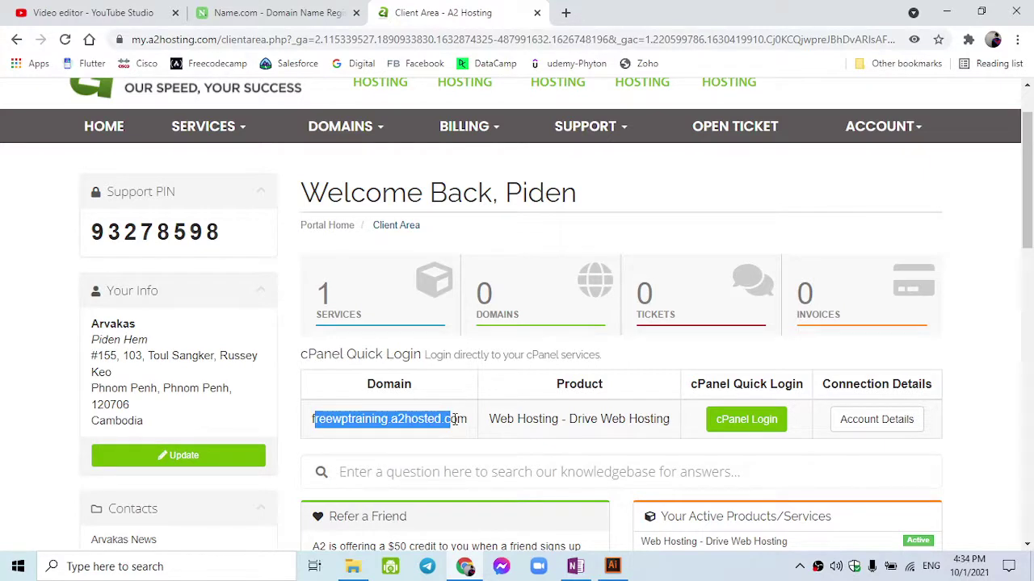
- Examine the hosted domain and its product name in the cPanel Quick Login table
{"action": "left_click", "coordinate": [388, 419]}
{"action": "double_click", "coordinate": [386, 420]}
{"action": "right_click", "coordinate": [385, 427]}
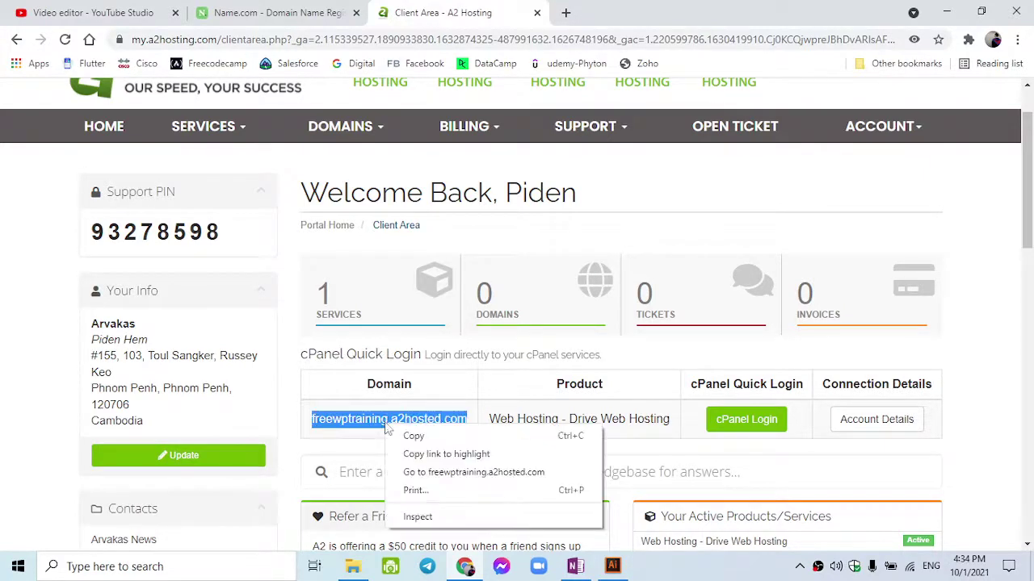
{"action": "key", "text": "Escape"}
{"action": "double_click", "coordinate": [404, 414]}
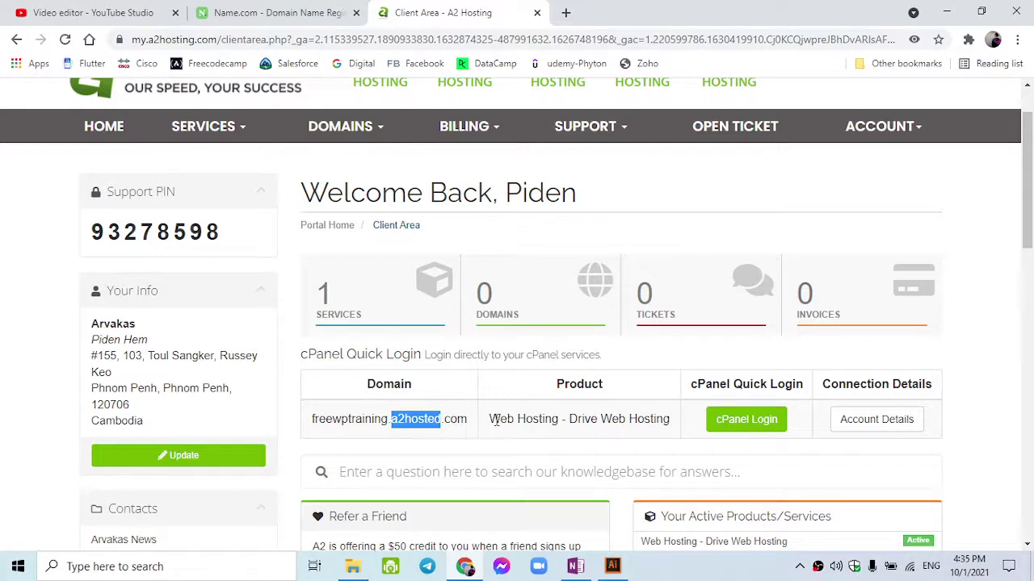
{"action": "left_click_drag", "start_coordinate": [498, 419], "coordinate": [599, 412]}
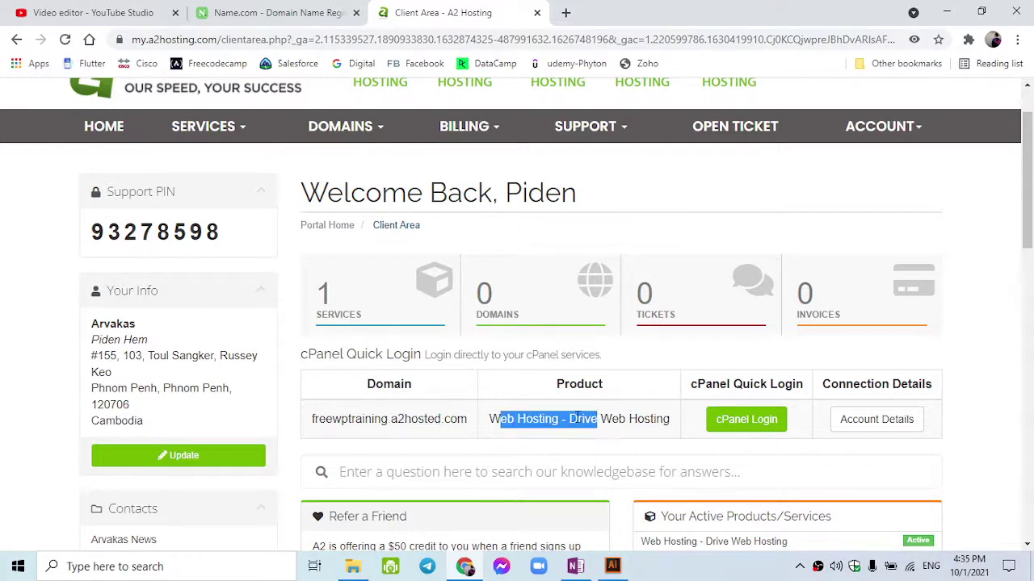
{"action": "double_click", "coordinate": [572, 418]}
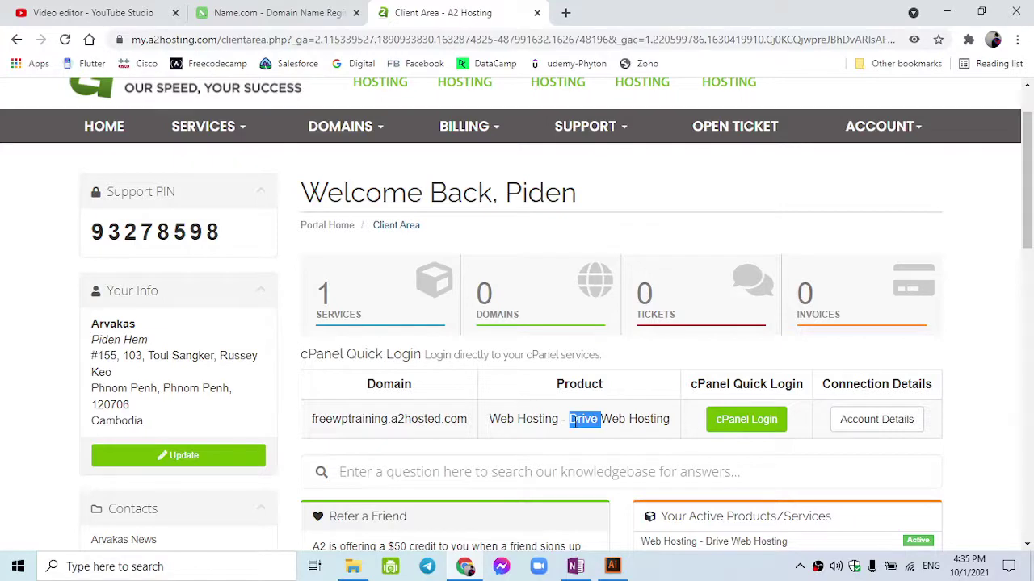
- Open the account details for freewptraining.a2hosted.com and examine the connection details, package, quick shortcuts and billing overview
{"action": "left_click", "coordinate": [861, 425]}
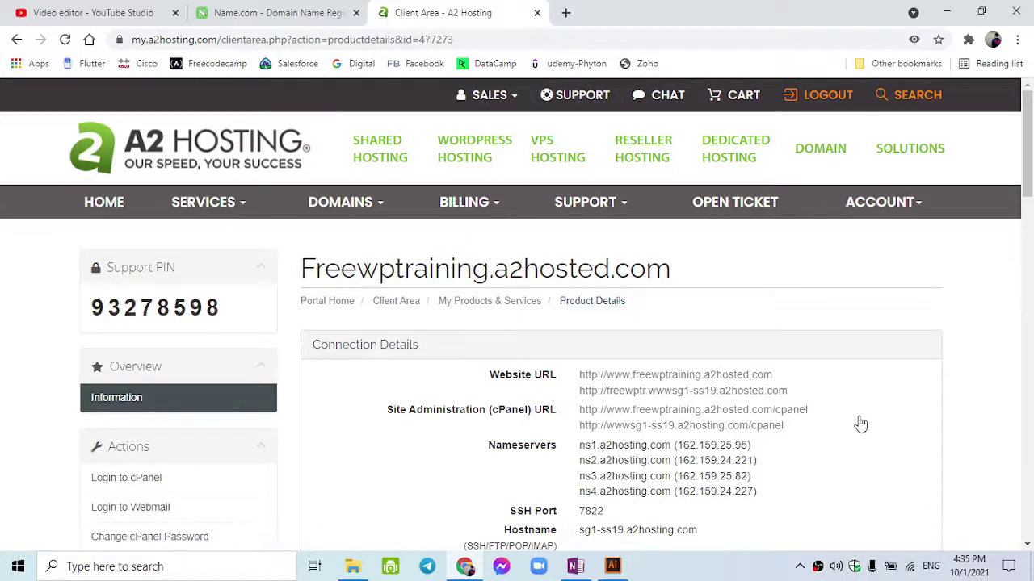
{"action": "scroll", "coordinate": [859, 423], "scroll_direction": "down", "scroll_amount": 1}
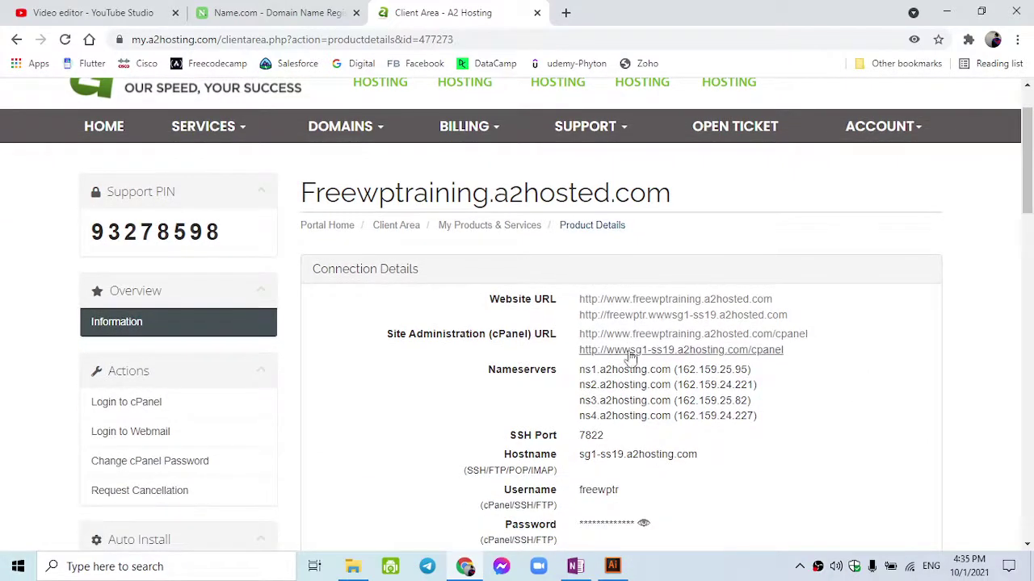
{"action": "scroll", "coordinate": [565, 339], "scroll_direction": "down", "scroll_amount": 2}
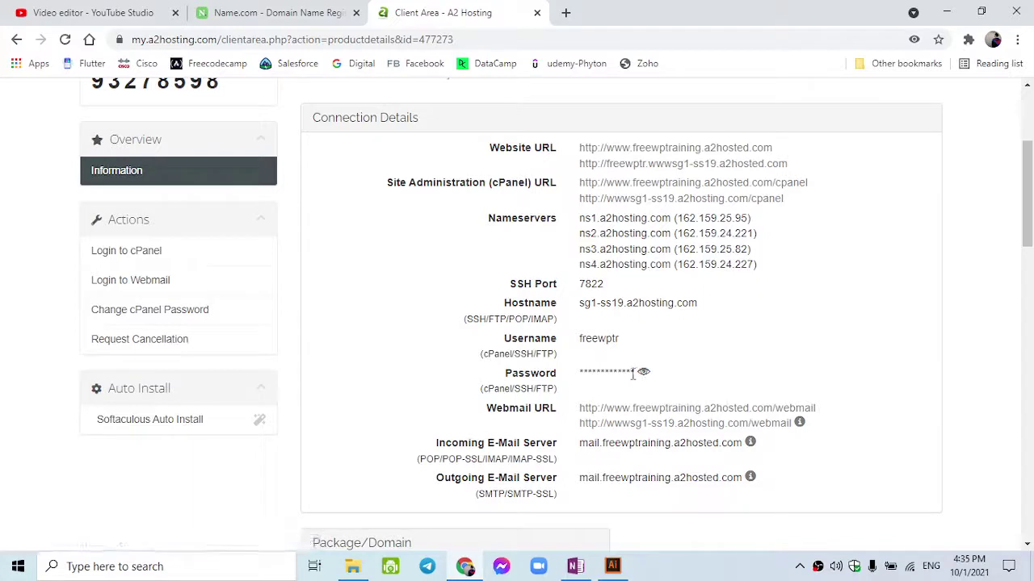
{"action": "scroll", "coordinate": [623, 359], "scroll_direction": "up", "scroll_amount": 1}
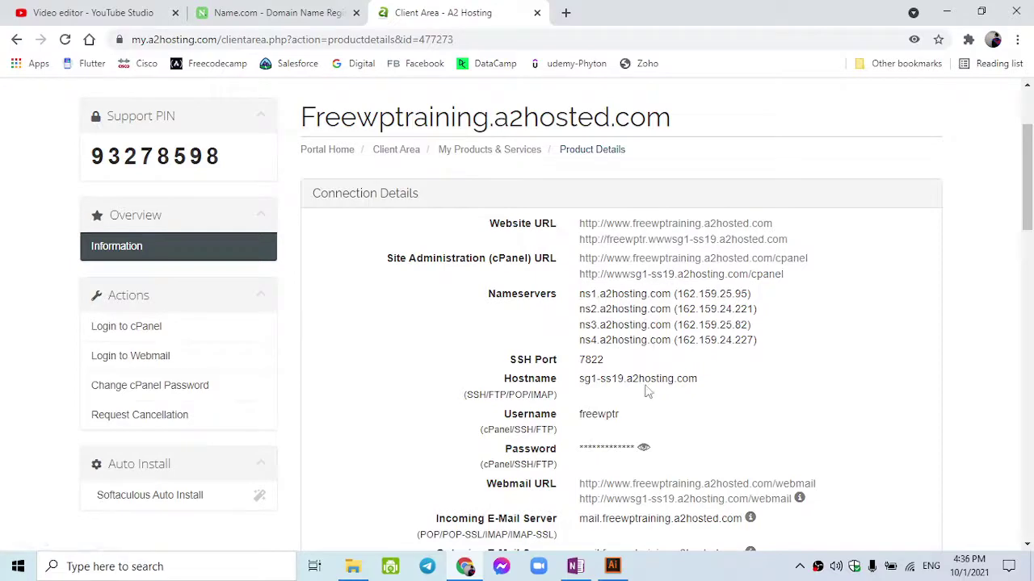
{"action": "scroll", "coordinate": [642, 395], "scroll_direction": "down", "scroll_amount": 2}
{"action": "scroll", "coordinate": [597, 331], "scroll_direction": "down", "scroll_amount": 2}
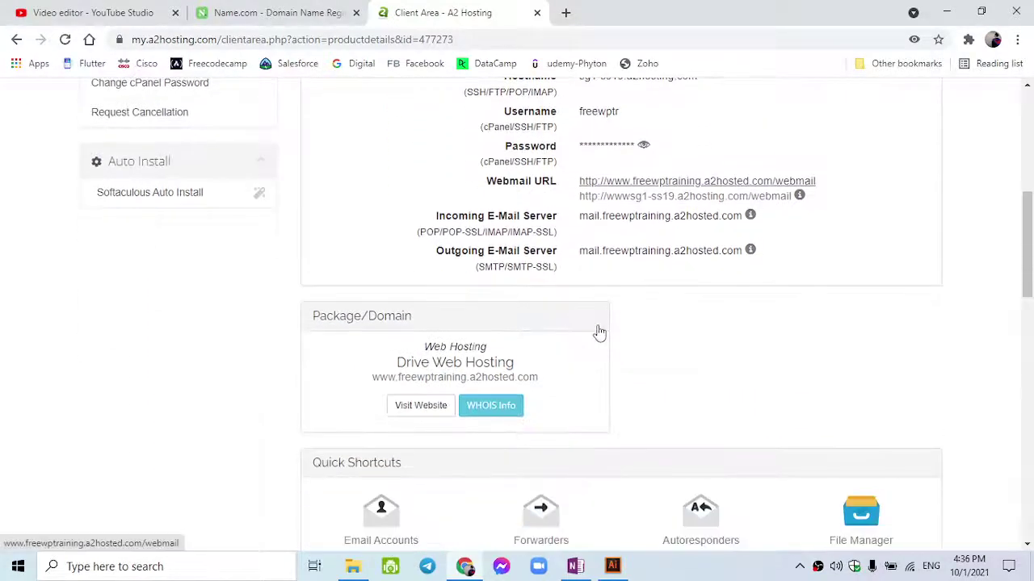
{"action": "scroll", "coordinate": [599, 331], "scroll_direction": "down", "scroll_amount": 2}
{"action": "scroll", "coordinate": [599, 331], "scroll_direction": "up", "scroll_amount": 2}
{"action": "scroll", "coordinate": [599, 331], "scroll_direction": "down", "scroll_amount": 1}
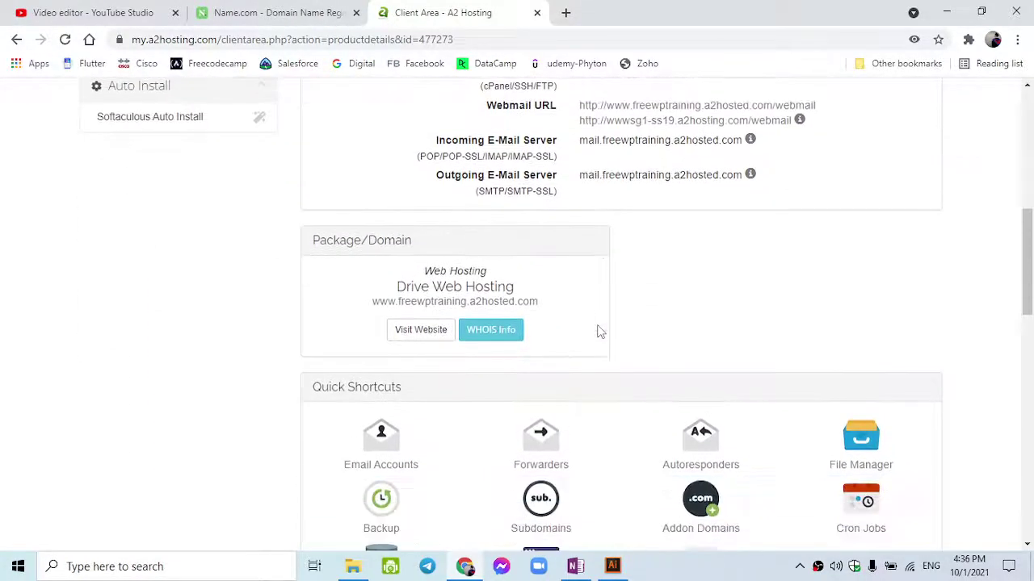
{"action": "scroll", "coordinate": [599, 331], "scroll_direction": "down", "scroll_amount": 1}
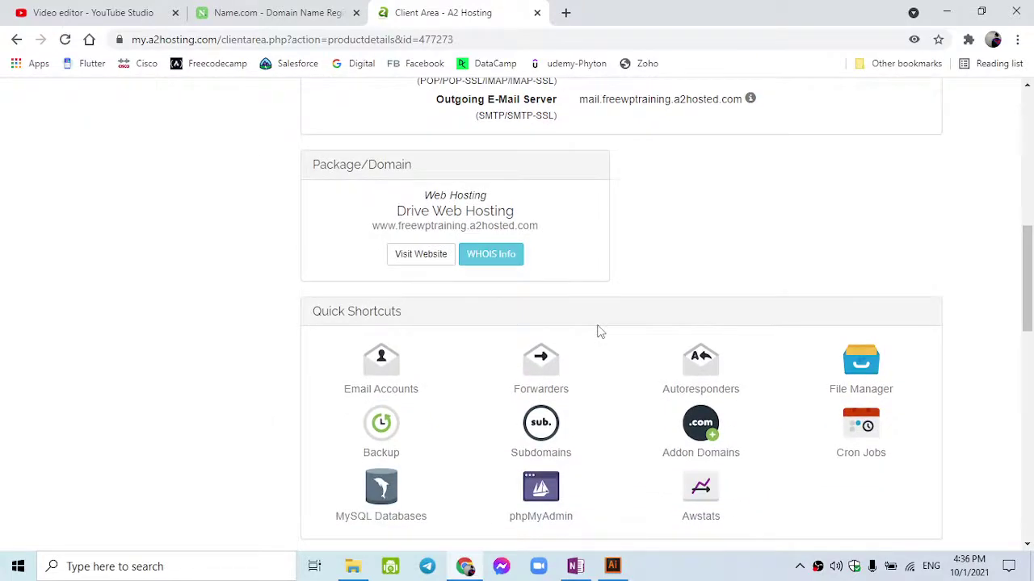
{"action": "scroll", "coordinate": [599, 331], "scroll_direction": "down", "scroll_amount": 2}
{"action": "scroll", "coordinate": [600, 331], "scroll_direction": "down", "scroll_amount": 1}
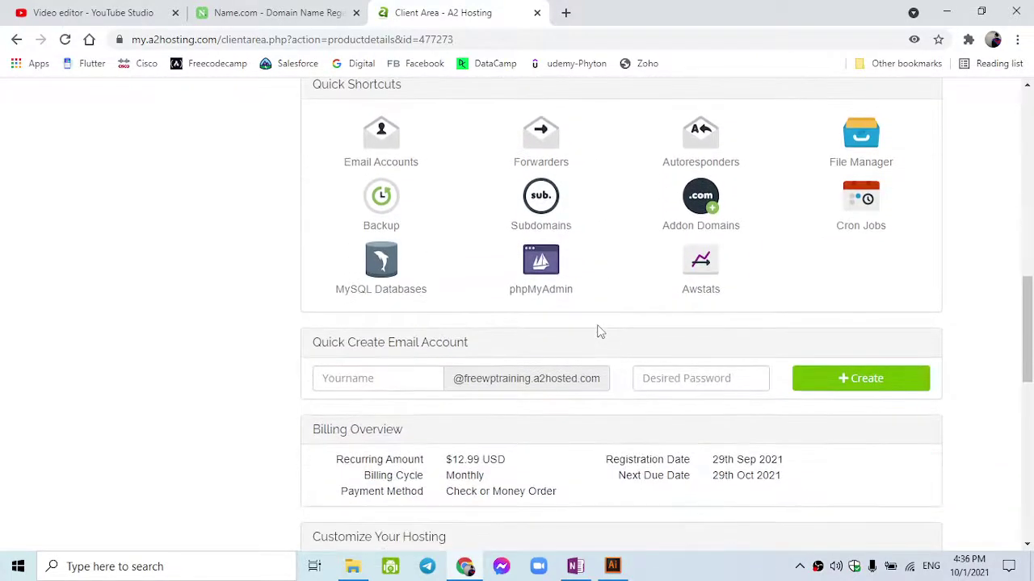
{"action": "scroll", "coordinate": [599, 331], "scroll_direction": "up", "scroll_amount": 2}
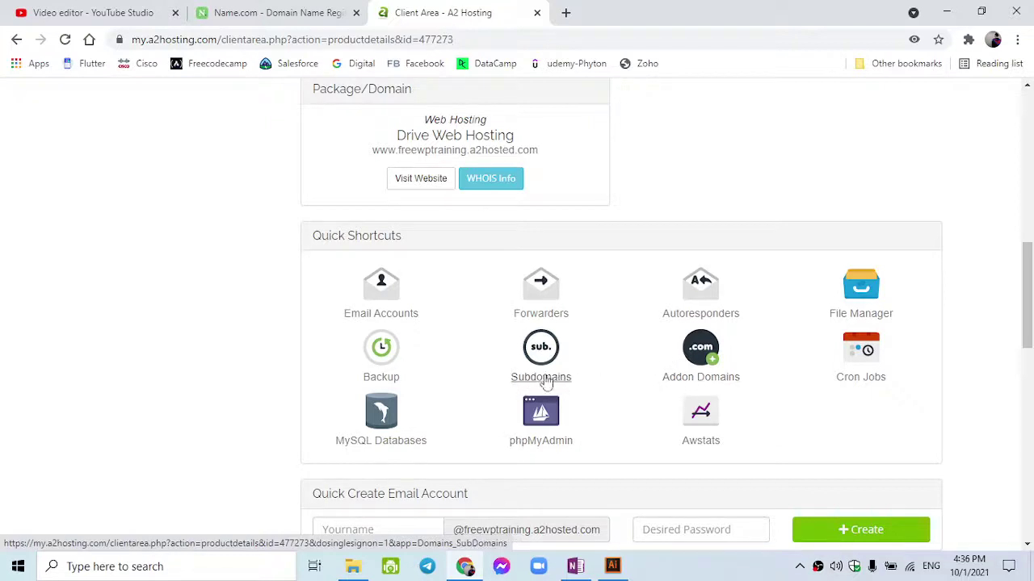
- Open the Addon Domains page and enter campuskh.com as the new domain name, letting the subdomain and document root fill in
{"action": "left_click", "coordinate": [683, 379]}
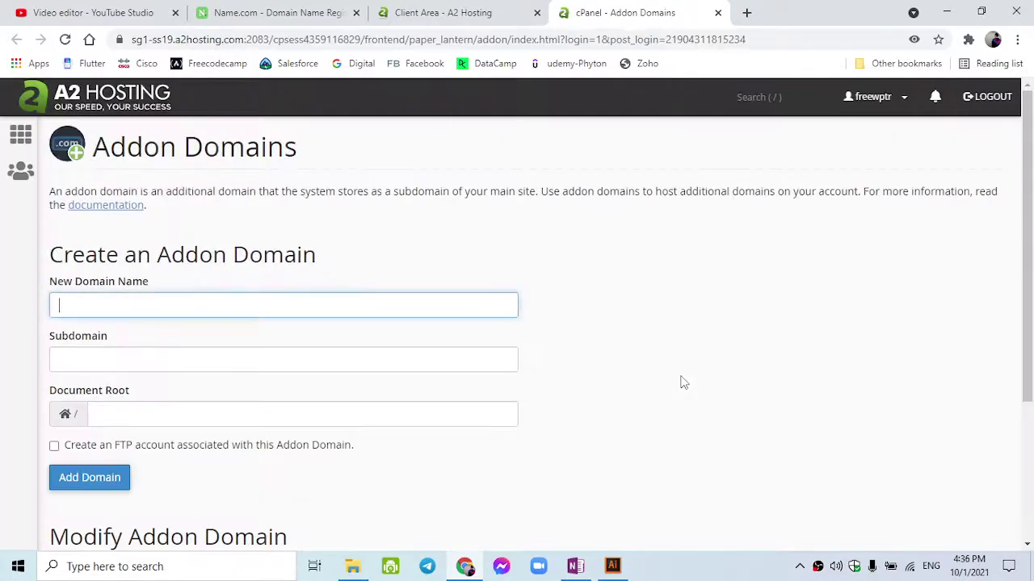
{"action": "type", "text": "cam"}
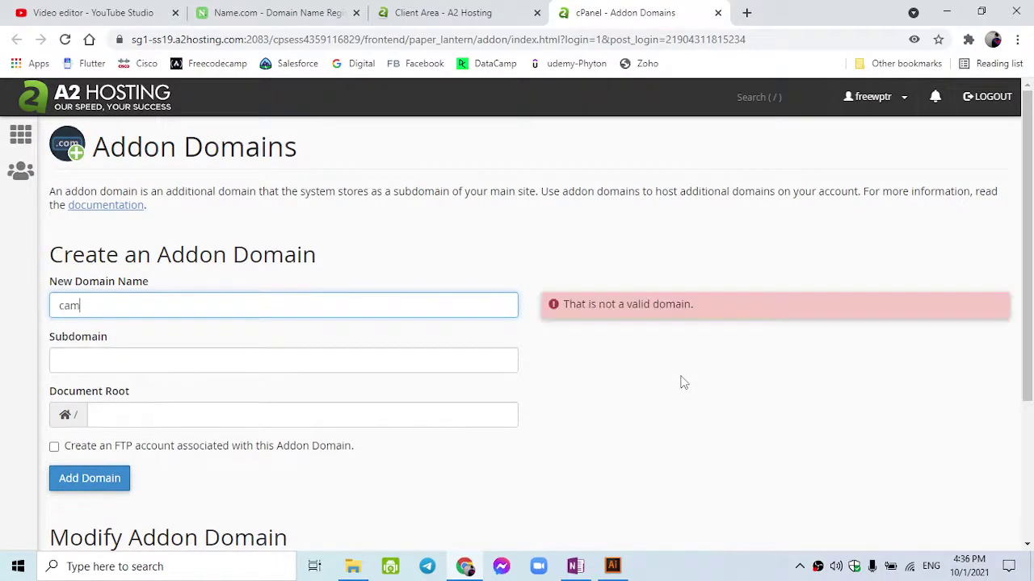
{"action": "type", "text": "puskh.com"}
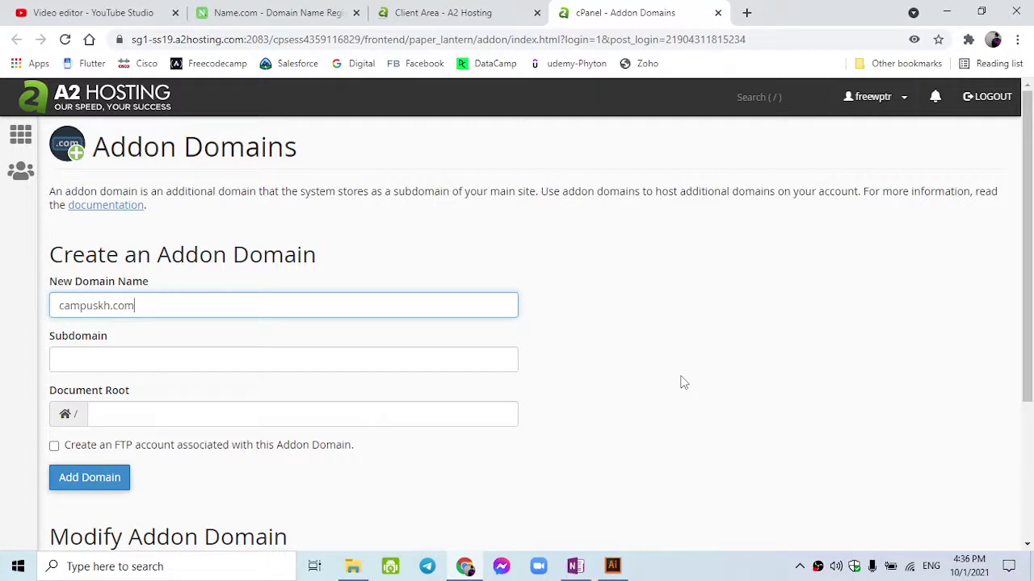
{"action": "left_click", "coordinate": [484, 364]}
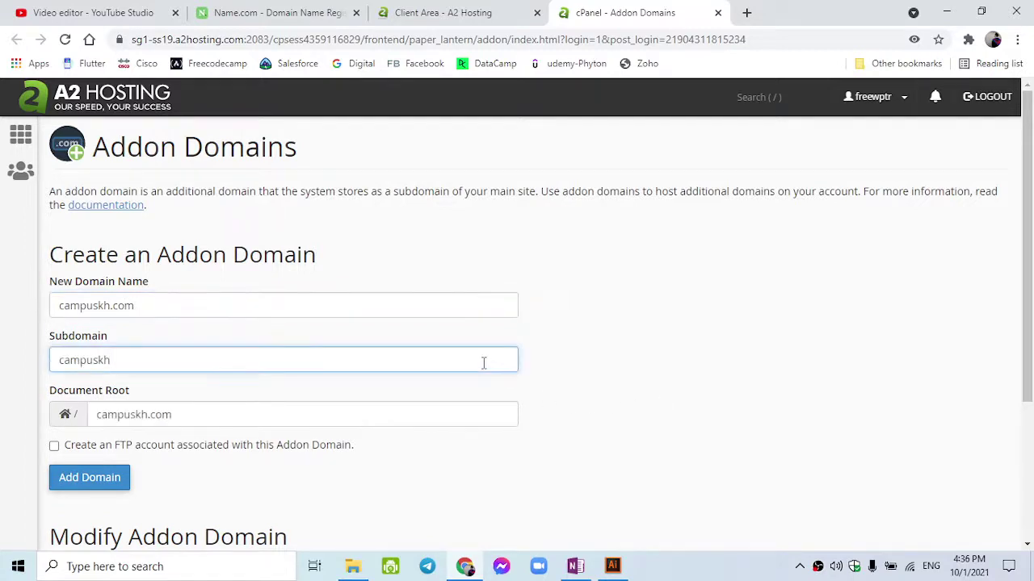
{"action": "double_click", "coordinate": [86, 363]}
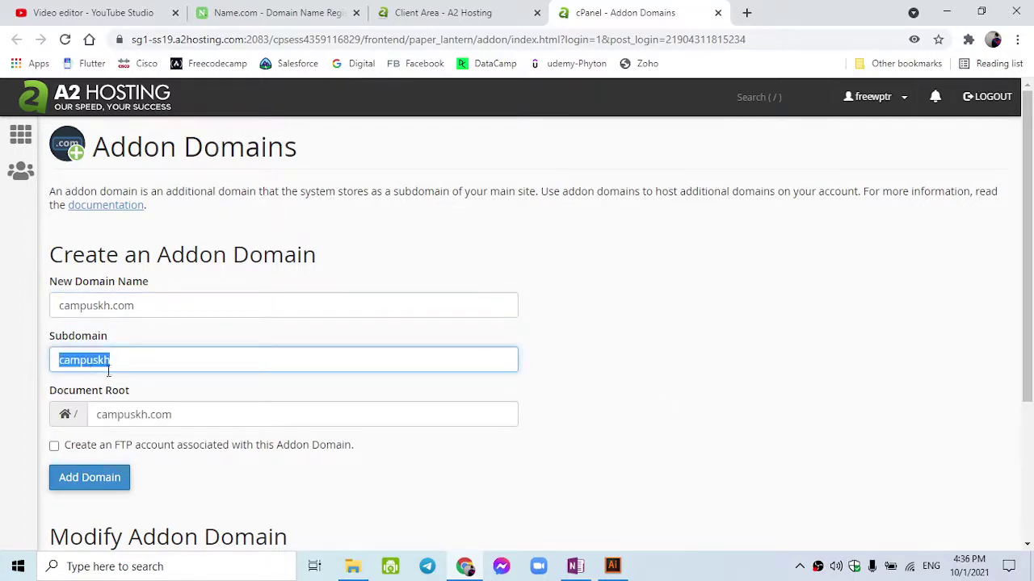
{"action": "left_click", "coordinate": [186, 419]}
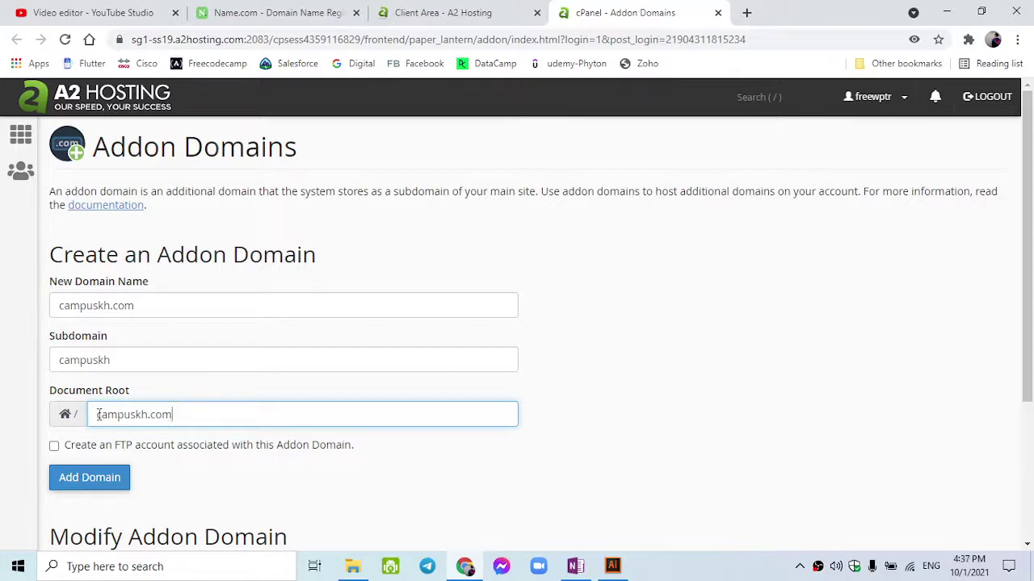
- Review the addon domain form and add campuskh.com without creating an FTP account
{"action": "scroll", "coordinate": [98, 414], "scroll_direction": "down", "scroll_amount": 3}
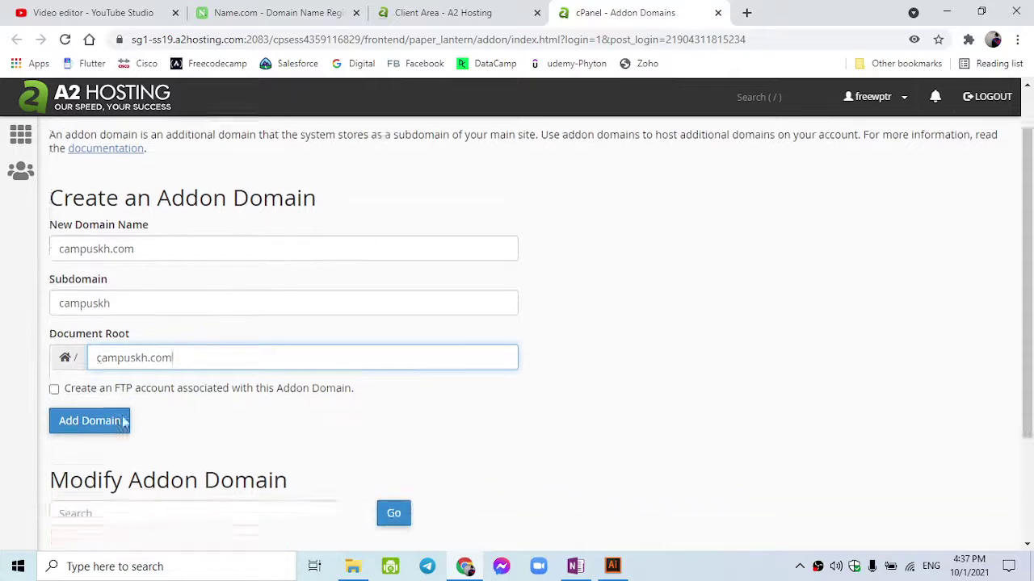
{"action": "scroll", "coordinate": [145, 339], "scroll_direction": "up", "scroll_amount": 1}
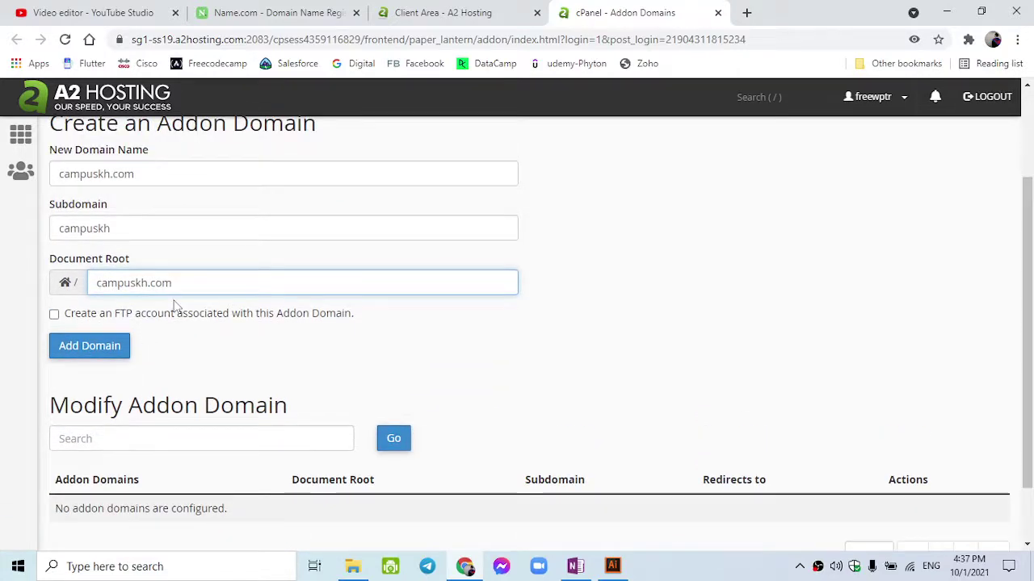
{"action": "scroll", "coordinate": [175, 307], "scroll_direction": "up", "scroll_amount": 1}
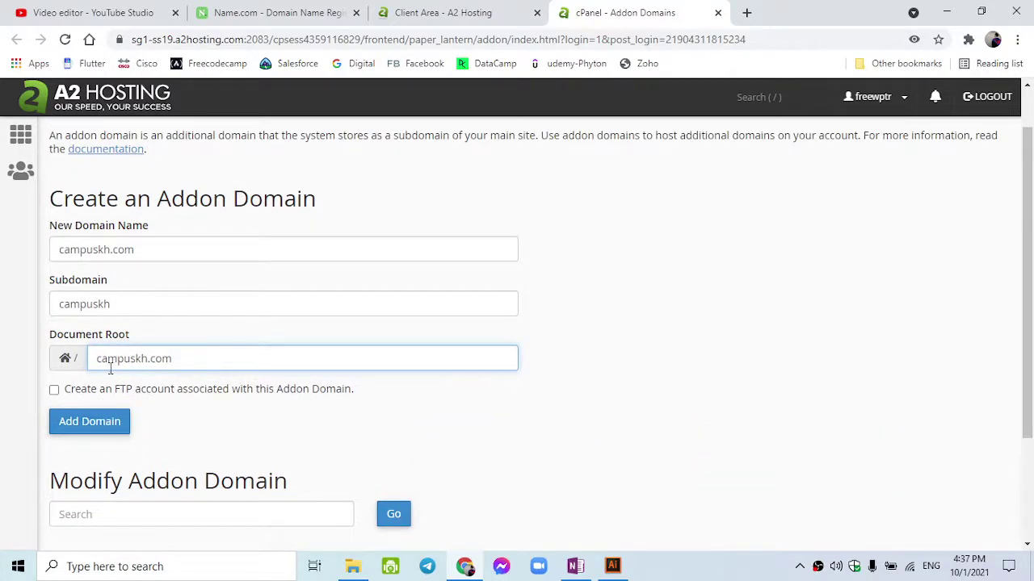
{"action": "scroll", "coordinate": [203, 393], "scroll_direction": "down", "scroll_amount": 2}
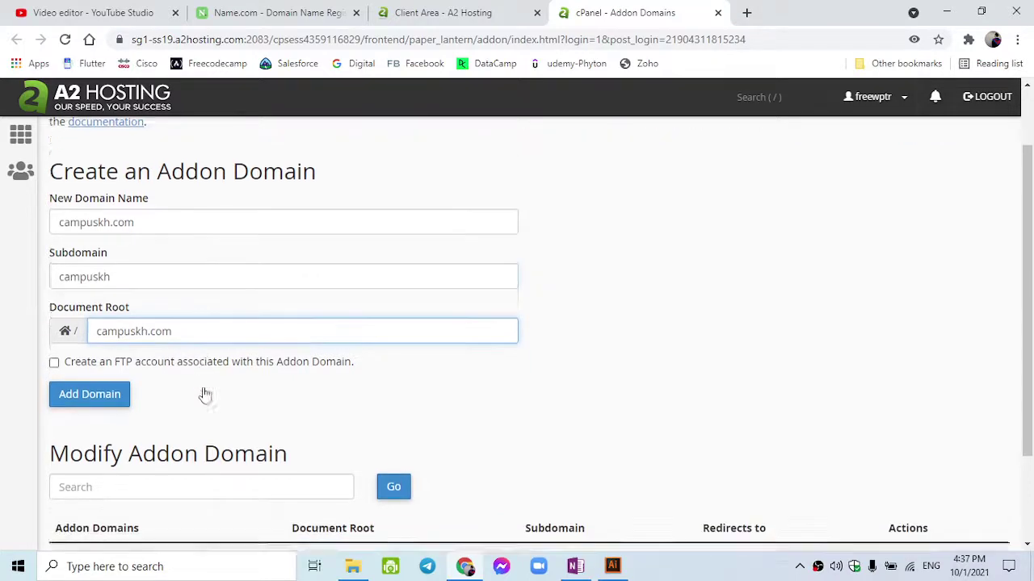
{"action": "scroll", "coordinate": [203, 392], "scroll_direction": "up", "scroll_amount": 2}
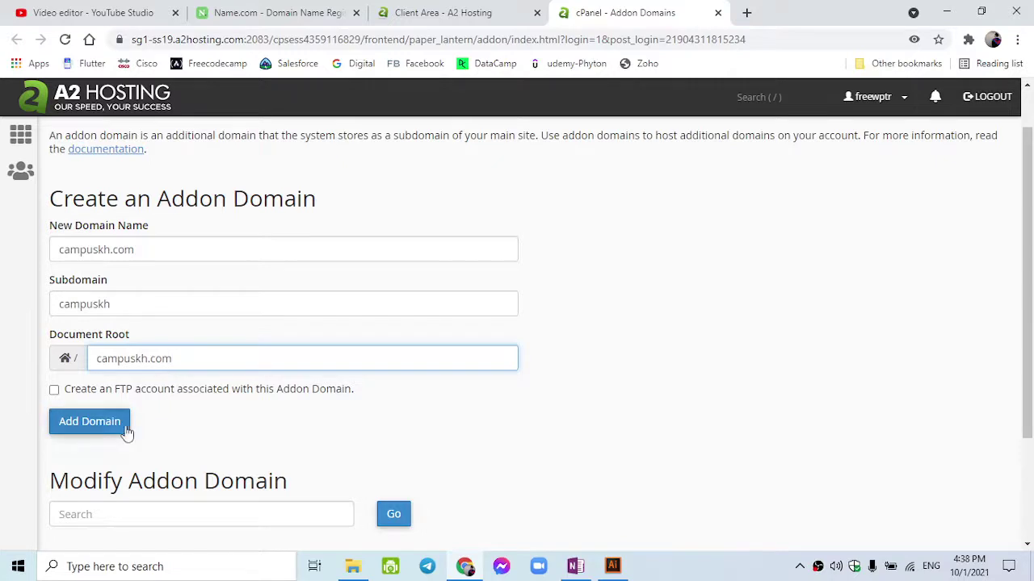
{"action": "scroll", "coordinate": [121, 428], "scroll_direction": "down", "scroll_amount": 2}
{"action": "left_click", "coordinate": [92, 272]}
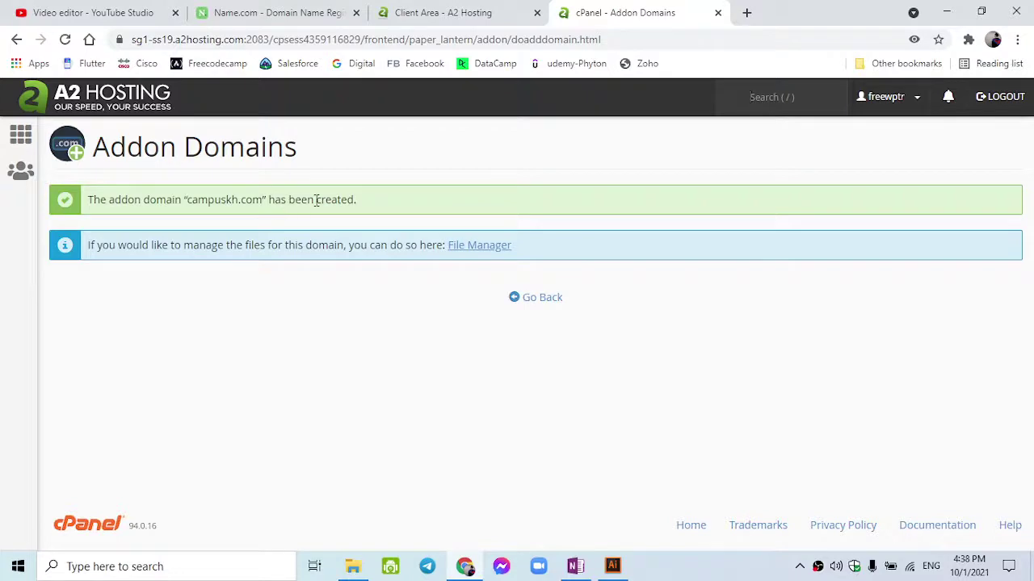
- Return to the Addon Domains page and check the list of configured addon domains for campuskh.com
{"action": "left_click", "coordinate": [540, 310]}
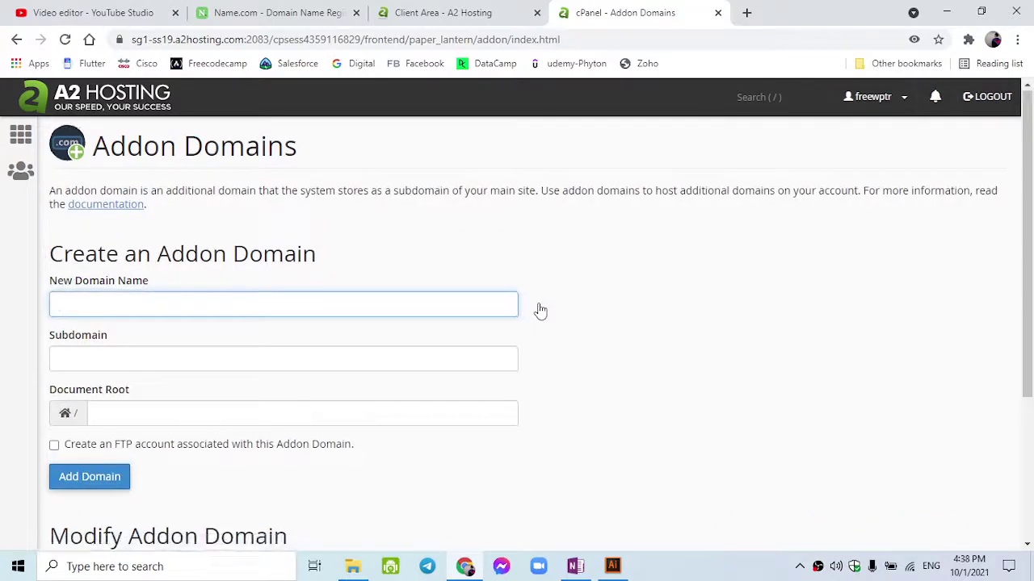
{"action": "scroll", "coordinate": [540, 311], "scroll_direction": "down", "scroll_amount": 3}
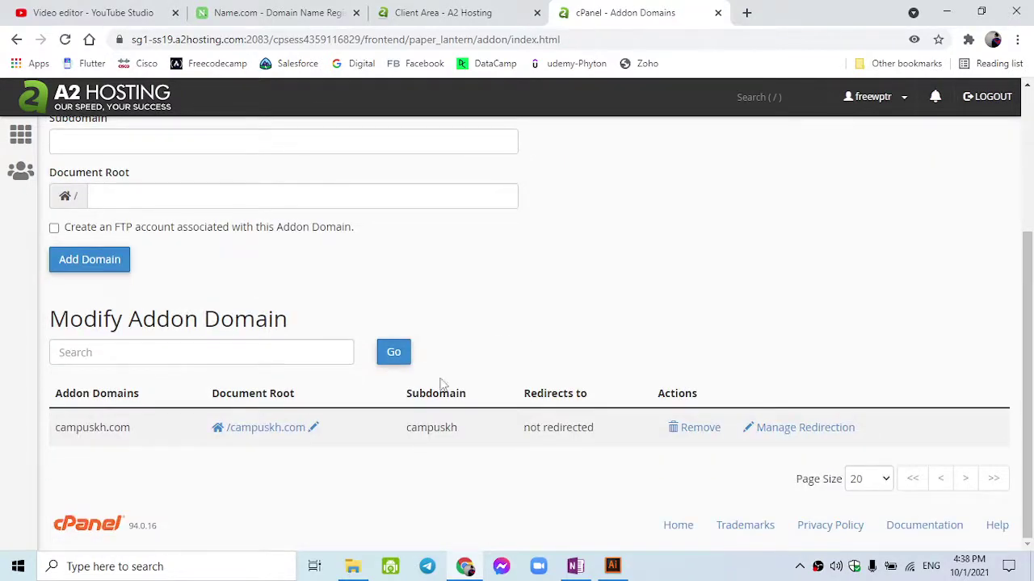
{"action": "scroll", "coordinate": [581, 411], "scroll_direction": "up", "scroll_amount": 3}
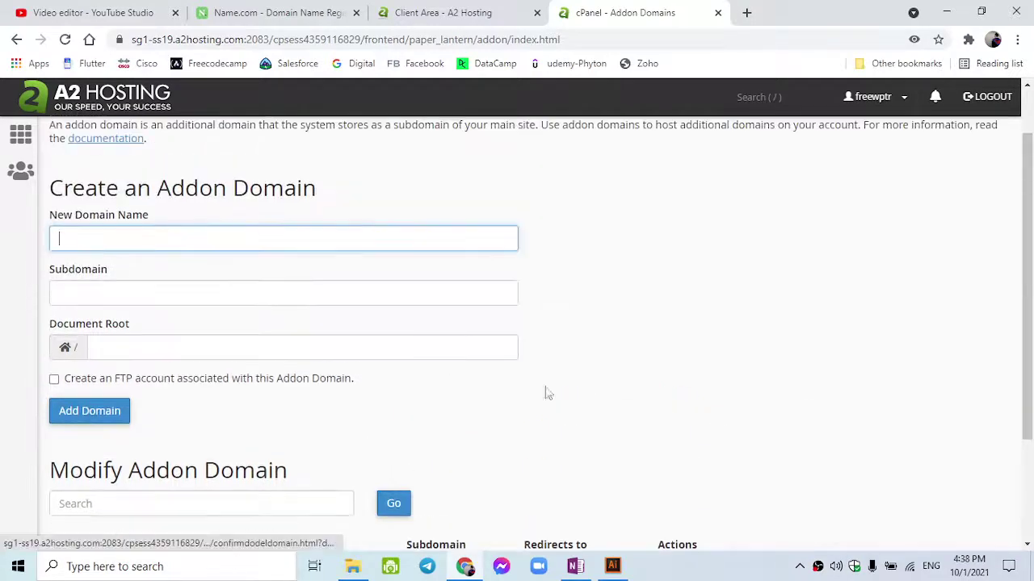
- Go to the cPanel main page, open the Zone Editor and examine the domains it lists
{"action": "left_click", "coordinate": [26, 137]}
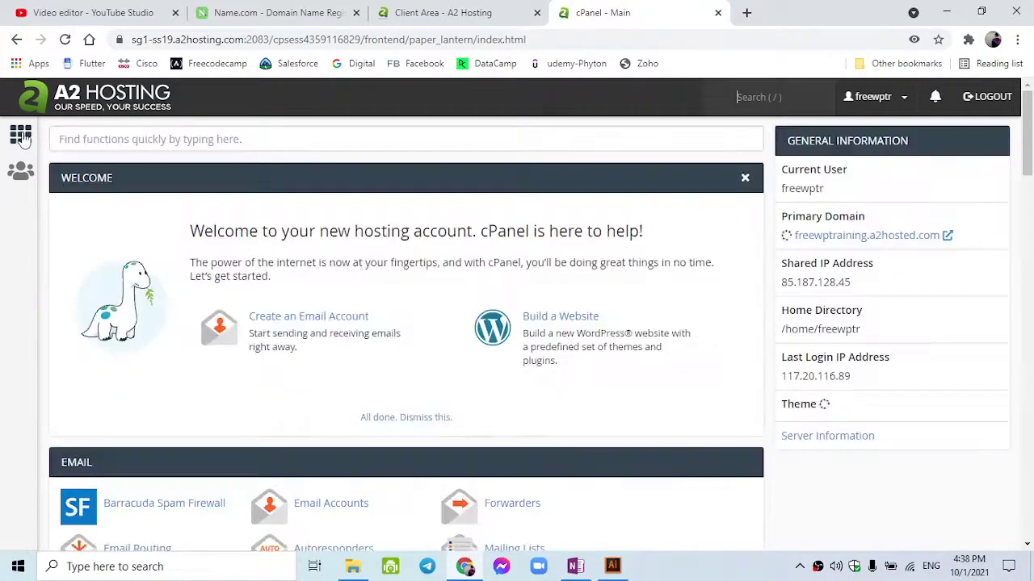
{"action": "scroll", "coordinate": [135, 230], "scroll_direction": "down", "scroll_amount": 3}
{"action": "scroll", "coordinate": [136, 231], "scroll_direction": "down", "scroll_amount": 9}
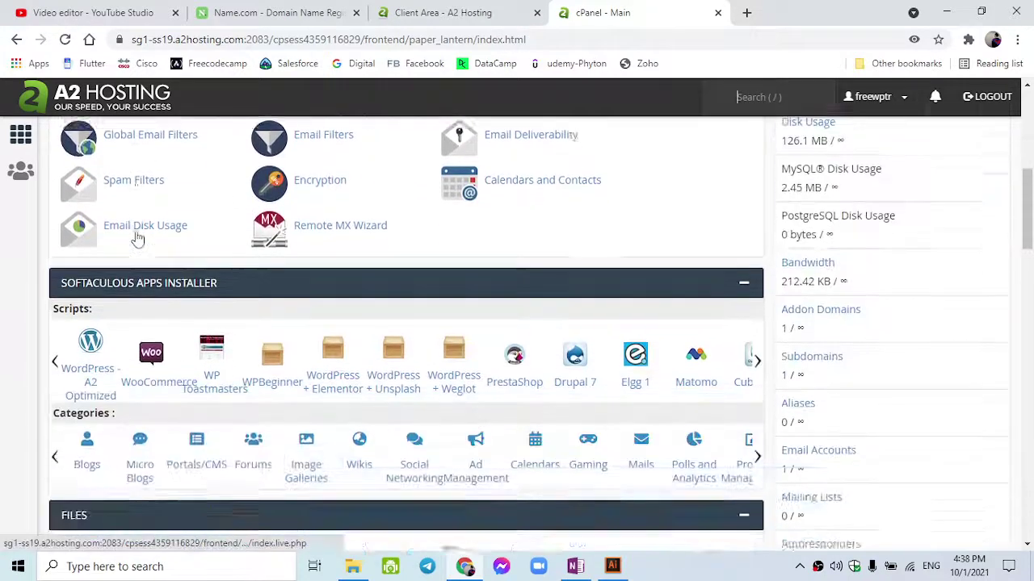
{"action": "scroll", "coordinate": [135, 239], "scroll_direction": "down", "scroll_amount": 2}
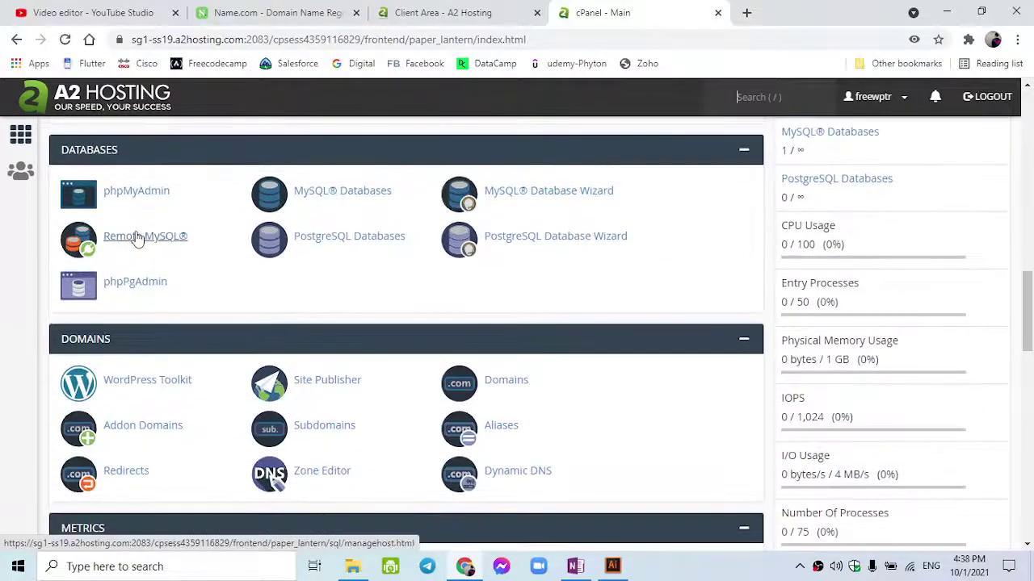
{"action": "scroll", "coordinate": [135, 239], "scroll_direction": "down", "scroll_amount": 2}
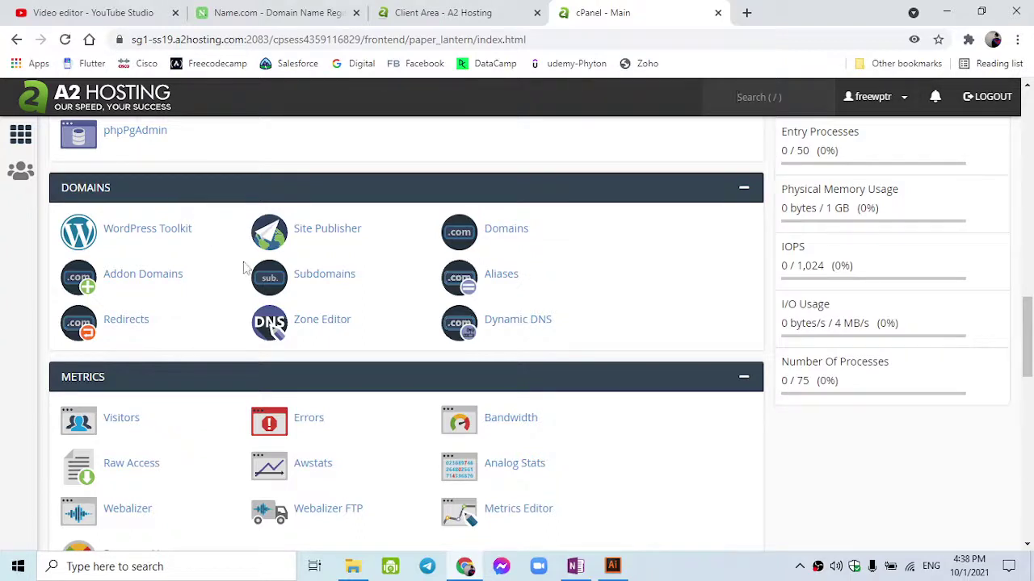
{"action": "left_click", "coordinate": [303, 321]}
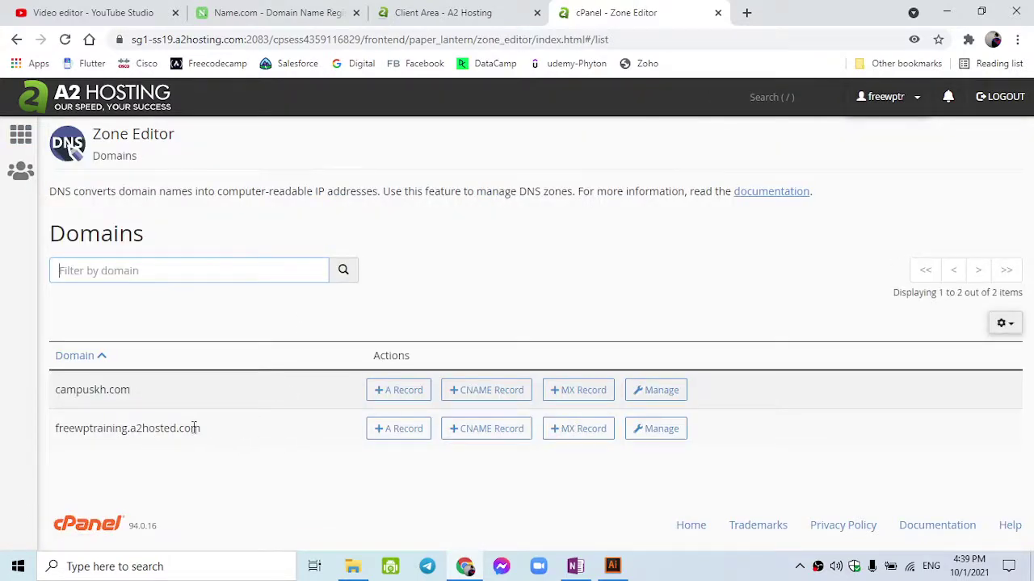
{"action": "left_click_drag", "start_coordinate": [219, 434], "coordinate": [70, 433]}
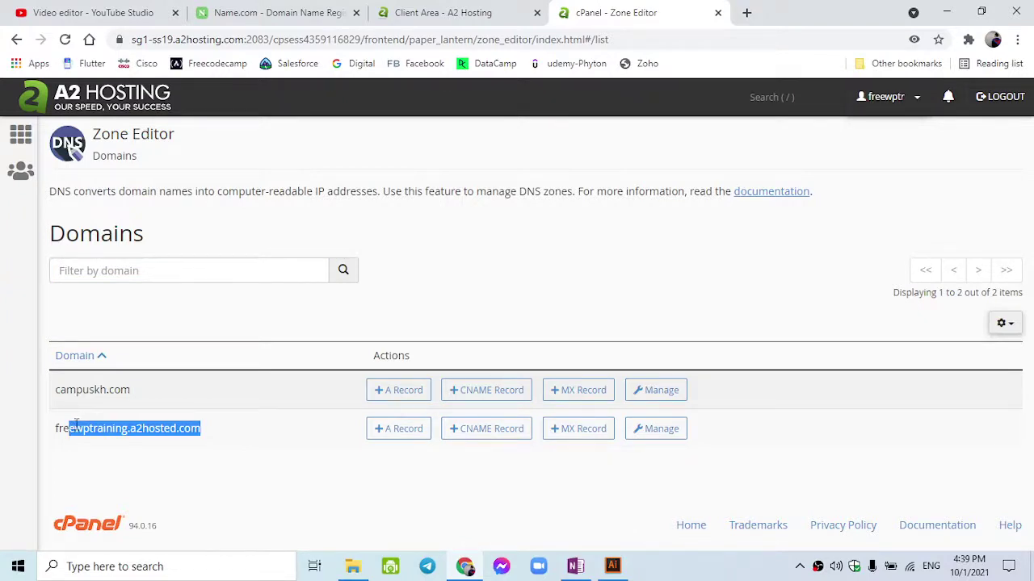
{"action": "left_click_drag", "start_coordinate": [123, 396], "coordinate": [67, 395]}
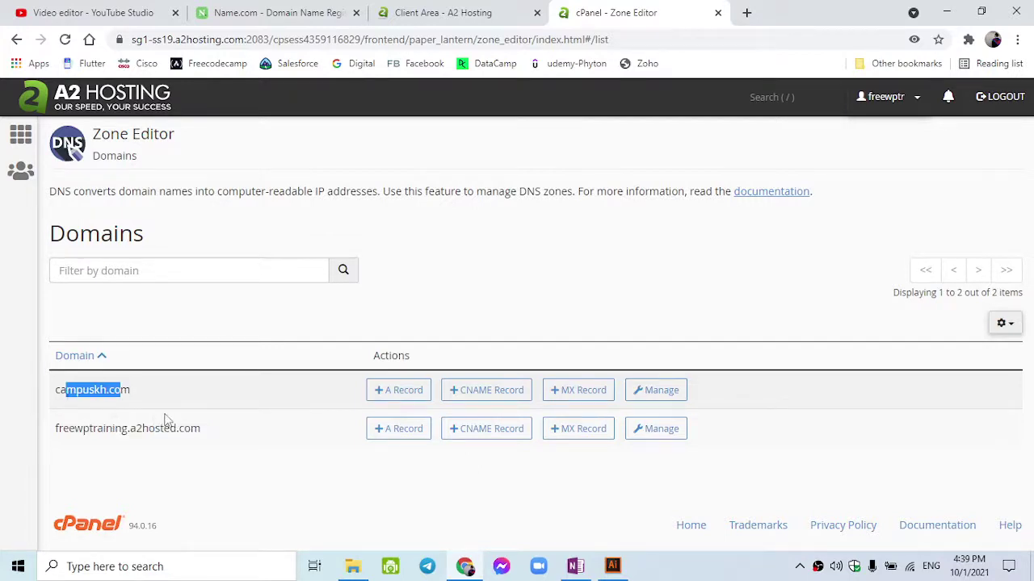
- Open the zone records of campuskh.com from the Zone Editor's domain list and look through them
{"action": "left_click", "coordinate": [661, 390]}
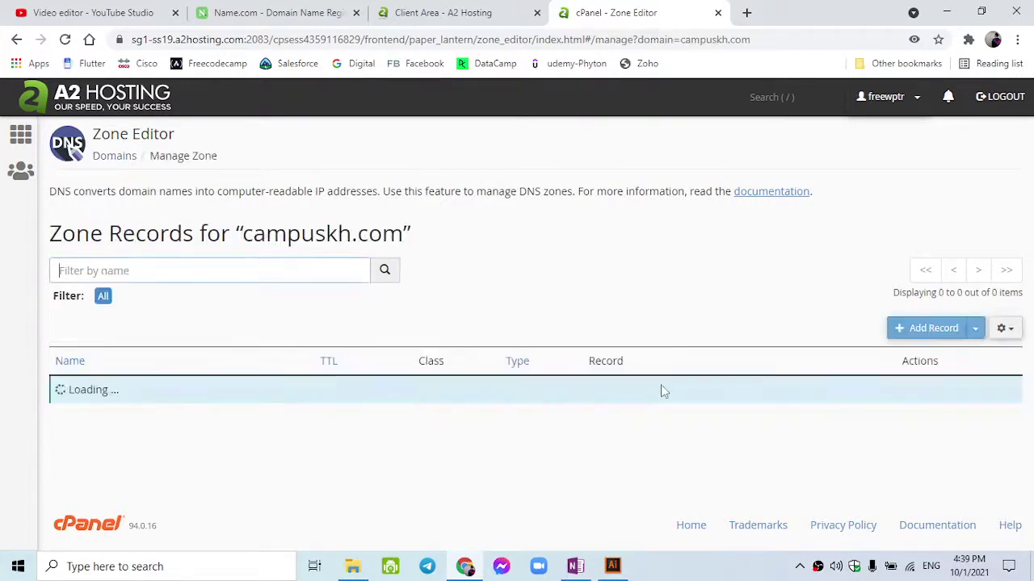
{"action": "scroll", "coordinate": [661, 390], "scroll_direction": "down", "scroll_amount": 5}
{"action": "scroll", "coordinate": [361, 437], "scroll_direction": "down", "scroll_amount": 9}
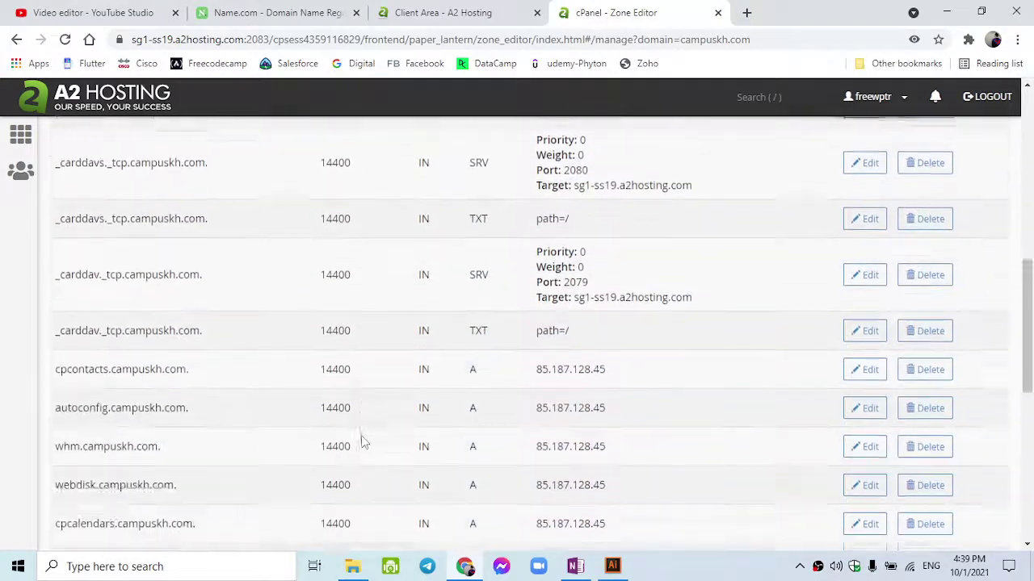
{"action": "scroll", "coordinate": [361, 438], "scroll_direction": "up", "scroll_amount": 12}
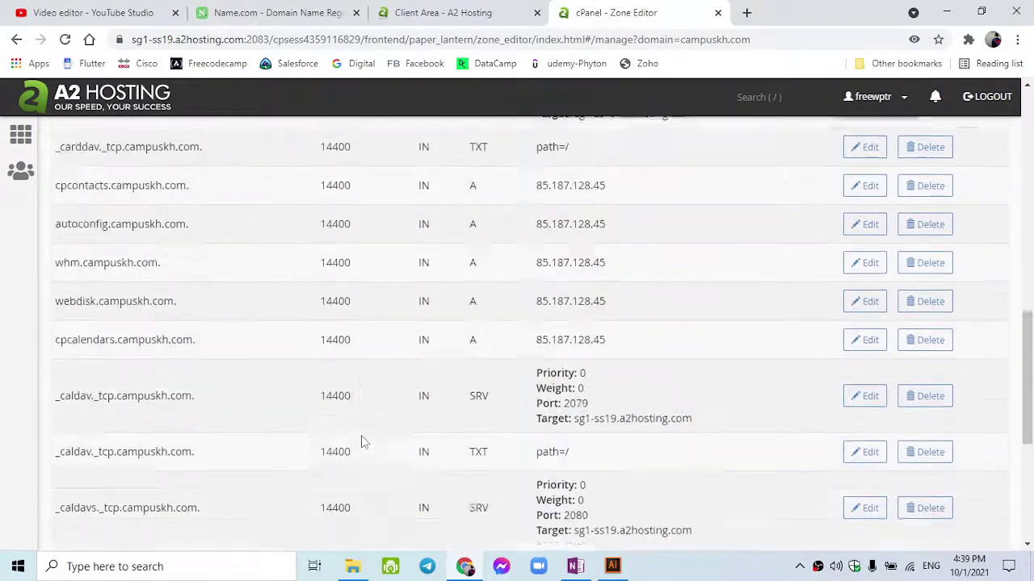
{"action": "scroll", "coordinate": [305, 401], "scroll_direction": "up", "scroll_amount": 1}
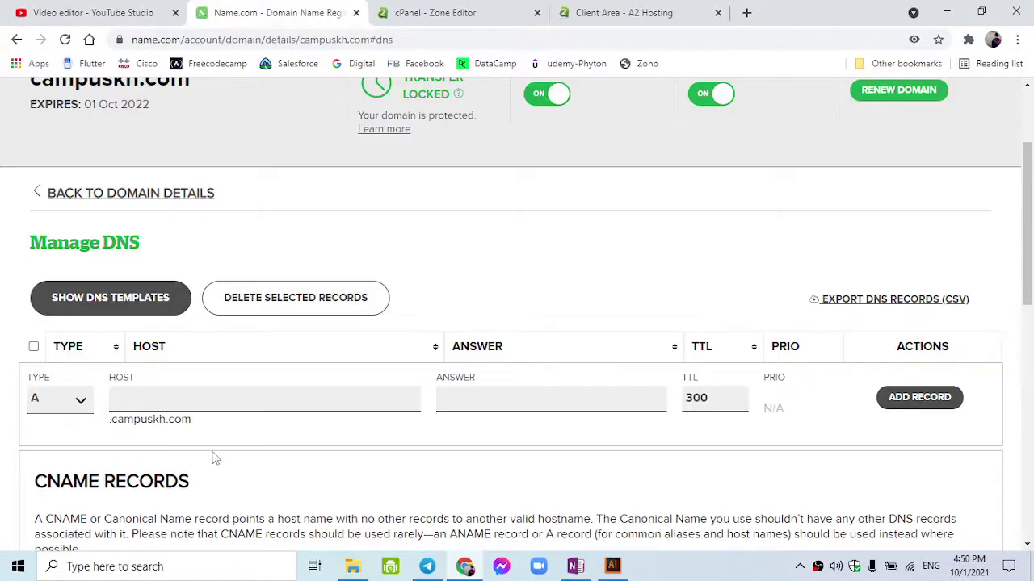
- Compare the cPanel A records of campuskh.com with the Manage DNS page for the domain on Name.com
{"action": "left_click", "coordinate": [453, 12]}
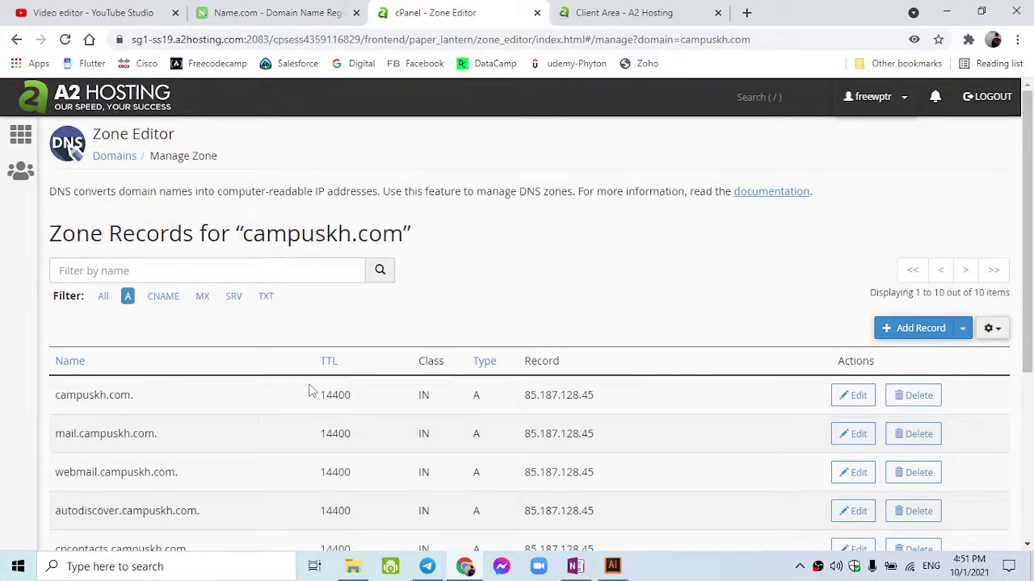
{"action": "left_click", "coordinate": [299, 15]}
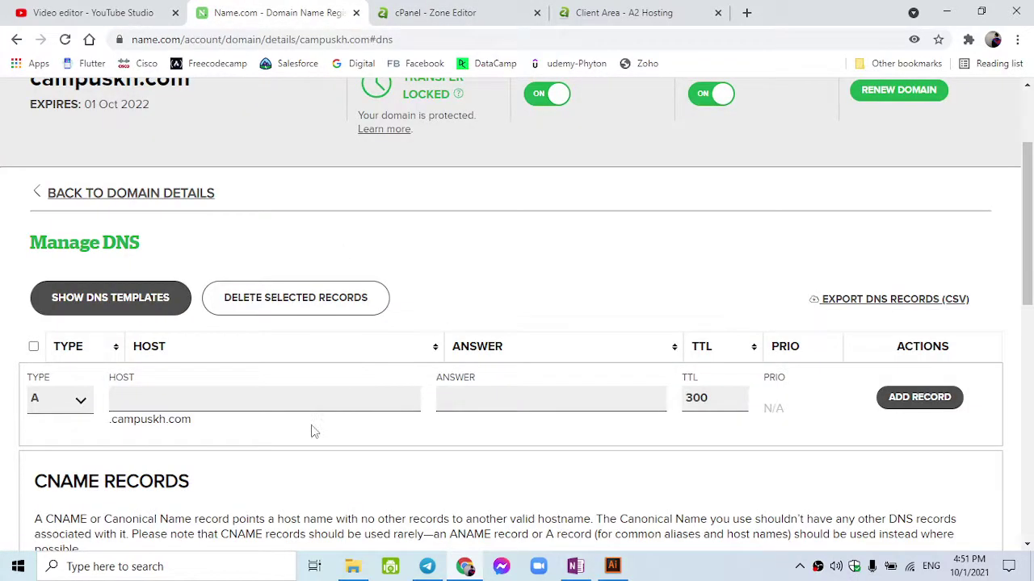
{"action": "scroll", "coordinate": [315, 432], "scroll_direction": "up", "scroll_amount": 2}
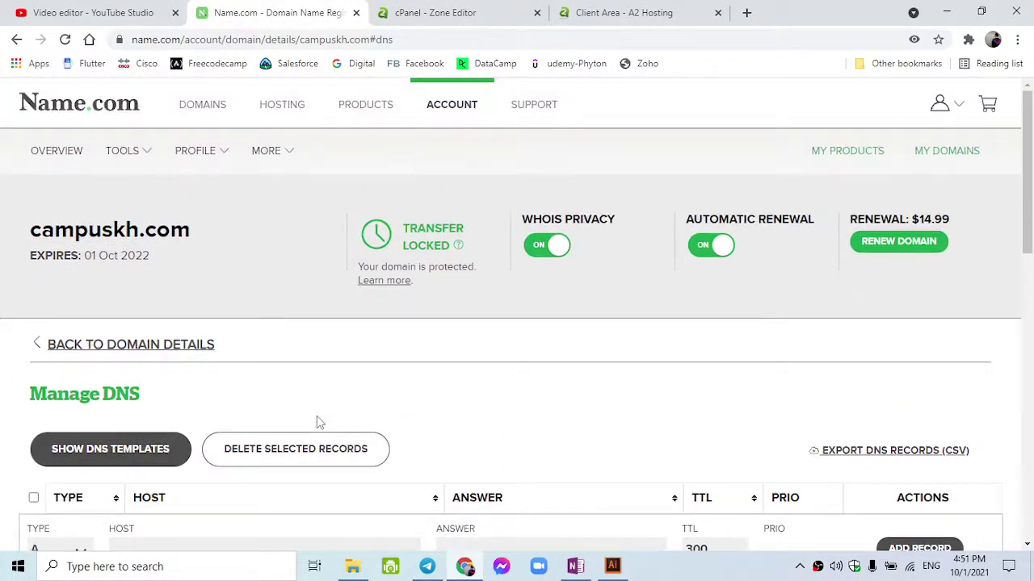
{"action": "scroll", "coordinate": [318, 422], "scroll_direction": "down", "scroll_amount": 2}
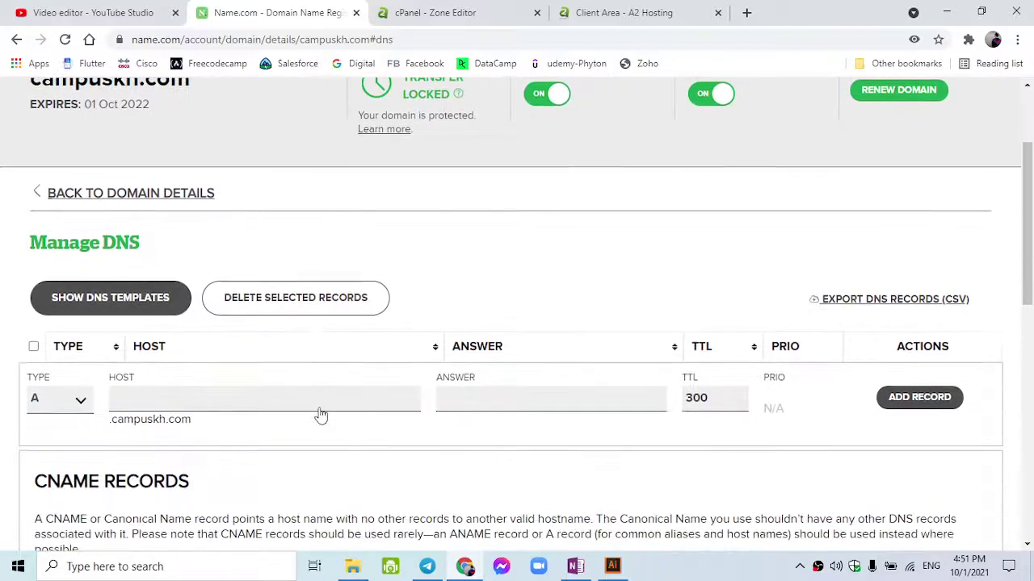
{"action": "scroll", "coordinate": [320, 408], "scroll_direction": "up", "scroll_amount": 2}
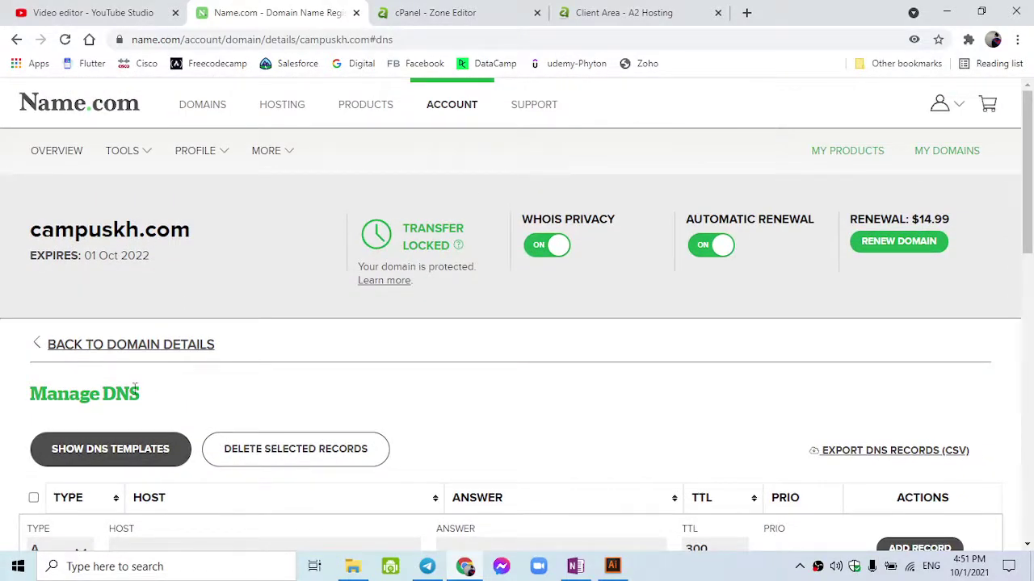
{"action": "scroll", "coordinate": [135, 389], "scroll_direction": "down", "scroll_amount": 2}
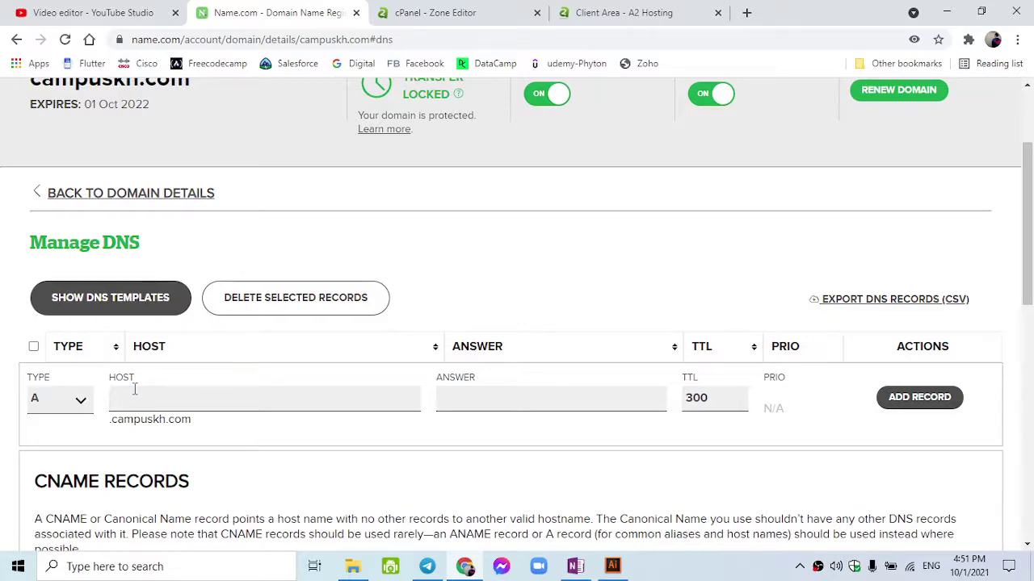
- Copy the IP address 85.187.128.45 from cPanel's campuskh.com A record into the new A record's answer on Name.com
{"action": "left_click", "coordinate": [413, 12]}
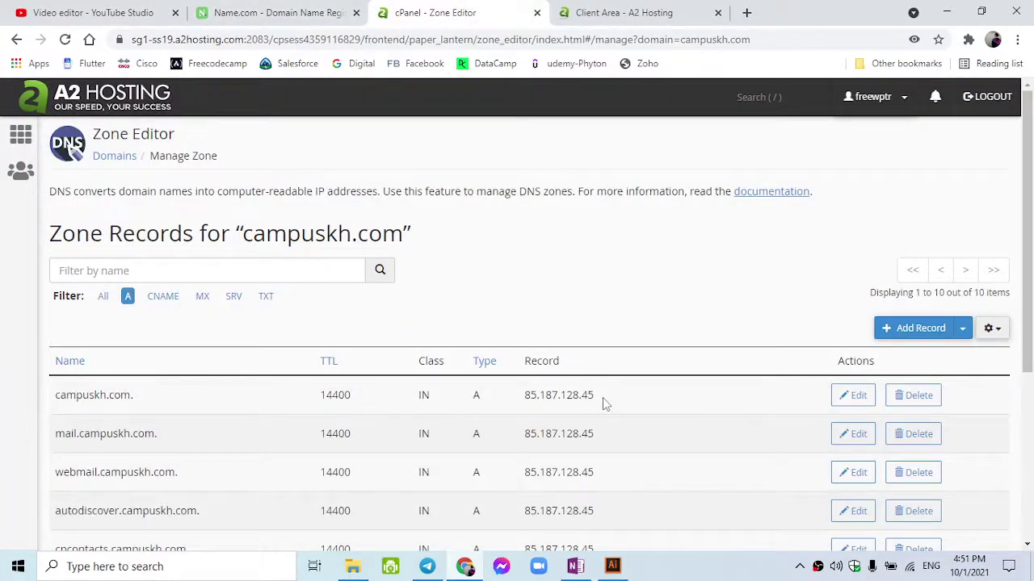
{"action": "left_click_drag", "start_coordinate": [599, 396], "coordinate": [529, 397]}
{"action": "key", "text": "ctrl+c"}
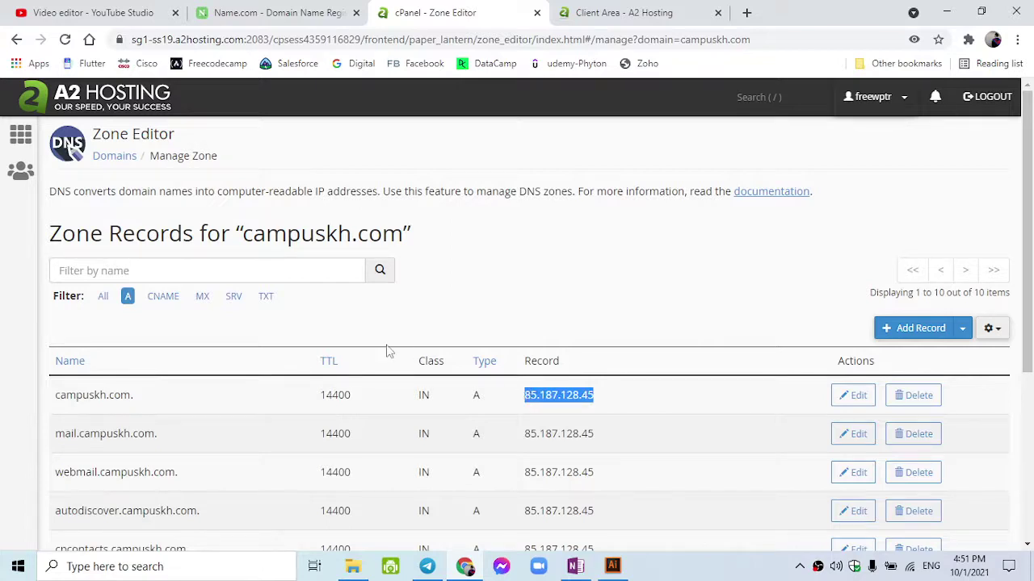
{"action": "left_click", "coordinate": [275, 13]}
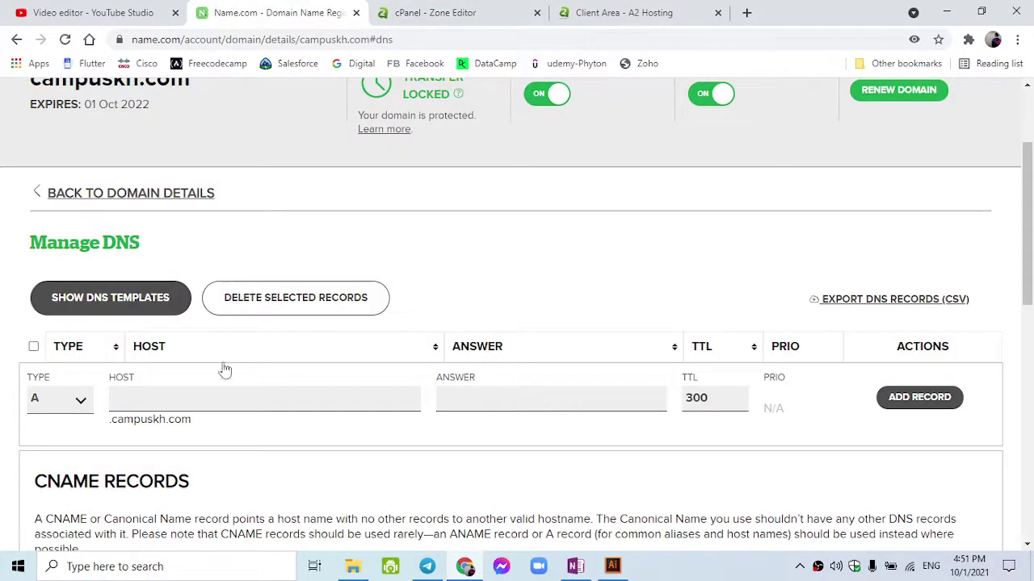
{"action": "left_click", "coordinate": [492, 399]}
{"action": "key", "text": "ctrl+v"}
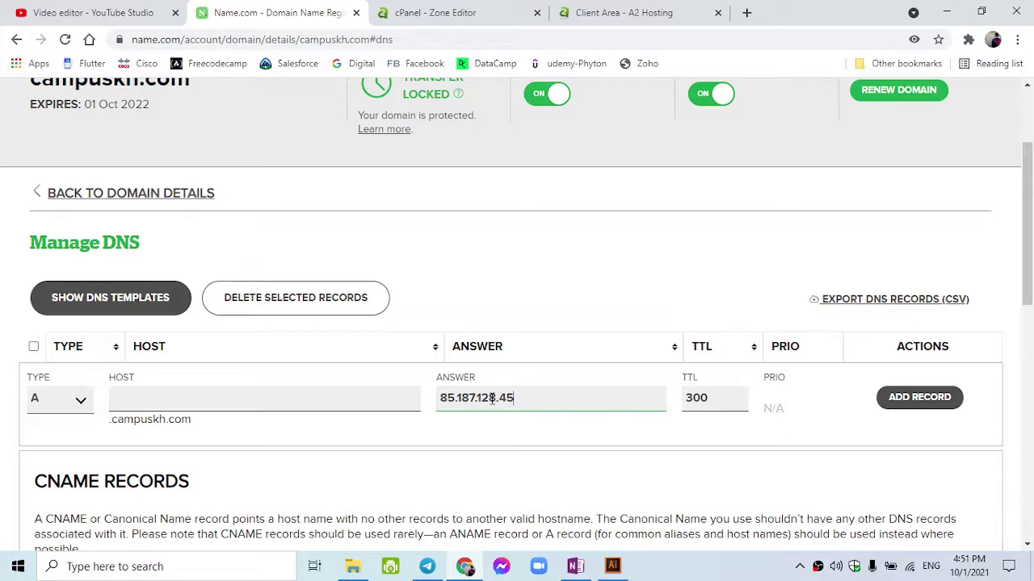
- Check the record's name in cPanel and enter @ as the host of the new A record on Name.com
{"action": "left_click", "coordinate": [226, 401]}
{"action": "left_click", "coordinate": [417, 15]}
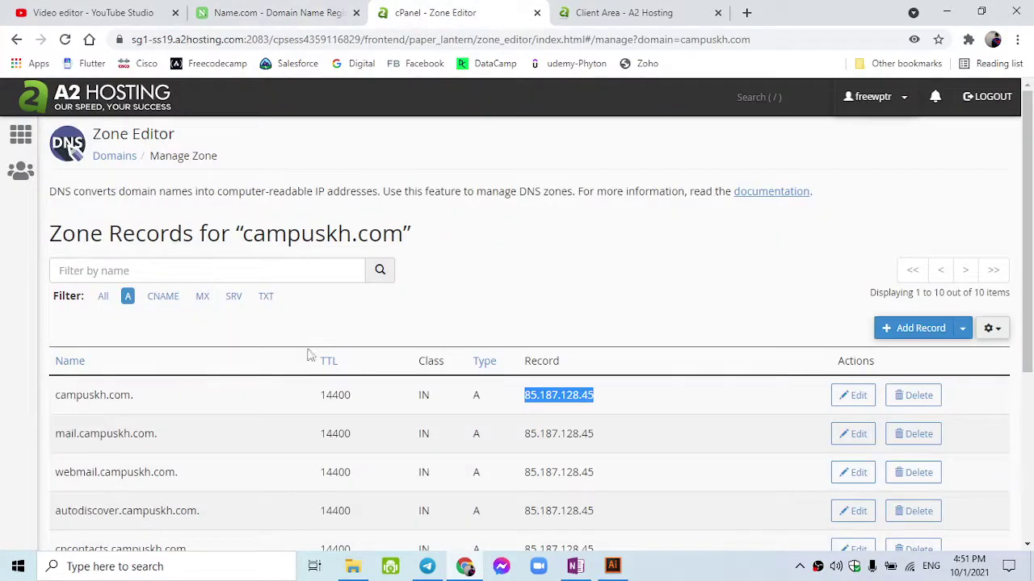
{"action": "double_click", "coordinate": [55, 398]}
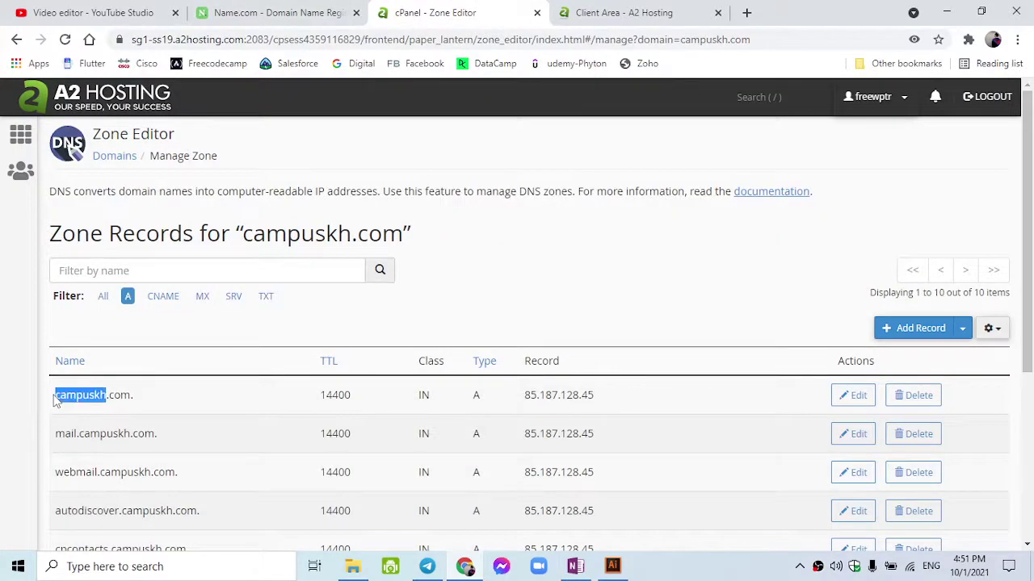
{"action": "left_click", "coordinate": [55, 398]}
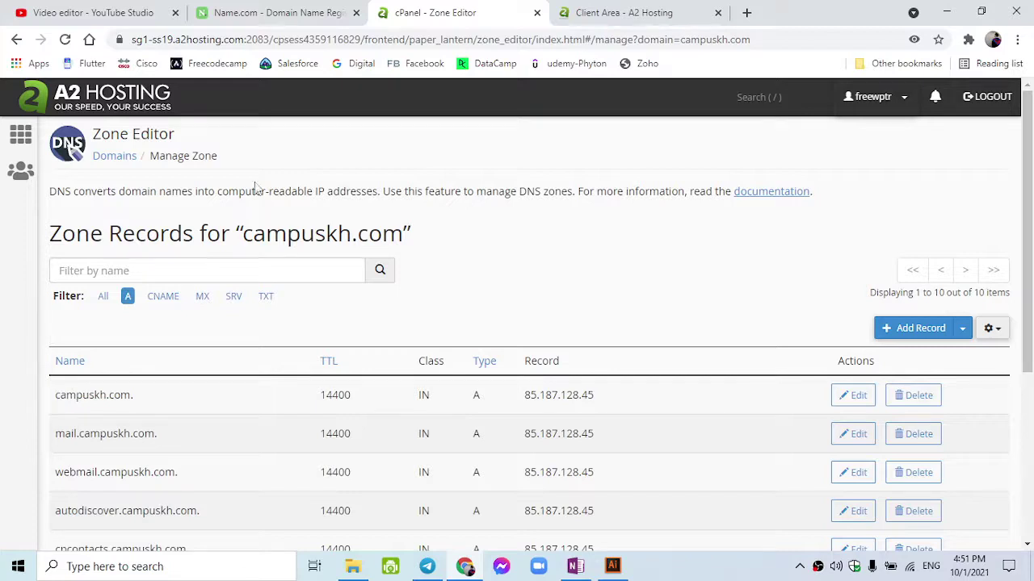
{"action": "left_click", "coordinate": [339, 13]}
{"action": "type", "text": "@"}
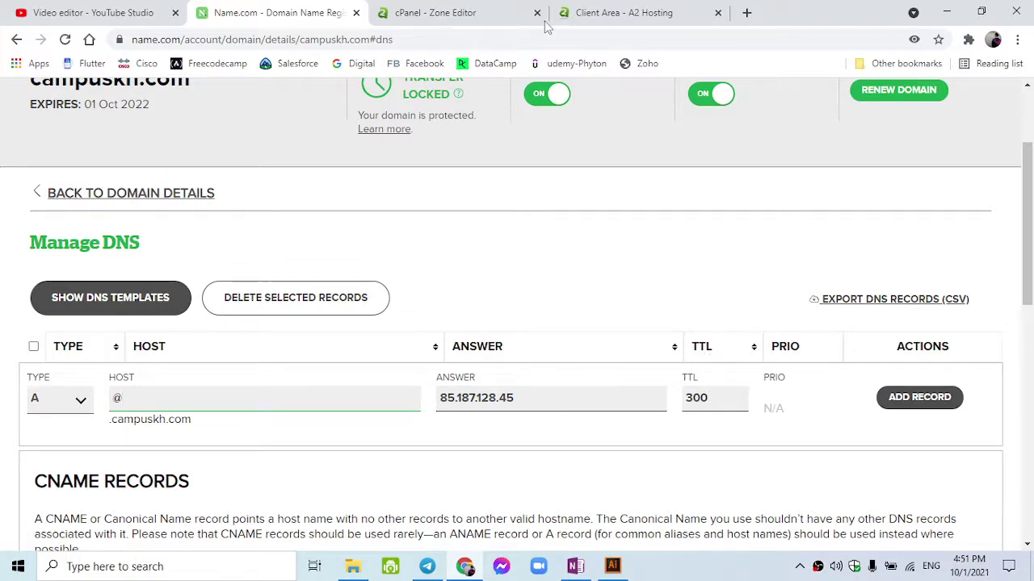
- Copy the TTL value 14400 from cPanel into the new A record on Name.com and add the record
{"action": "left_click", "coordinate": [483, 9]}
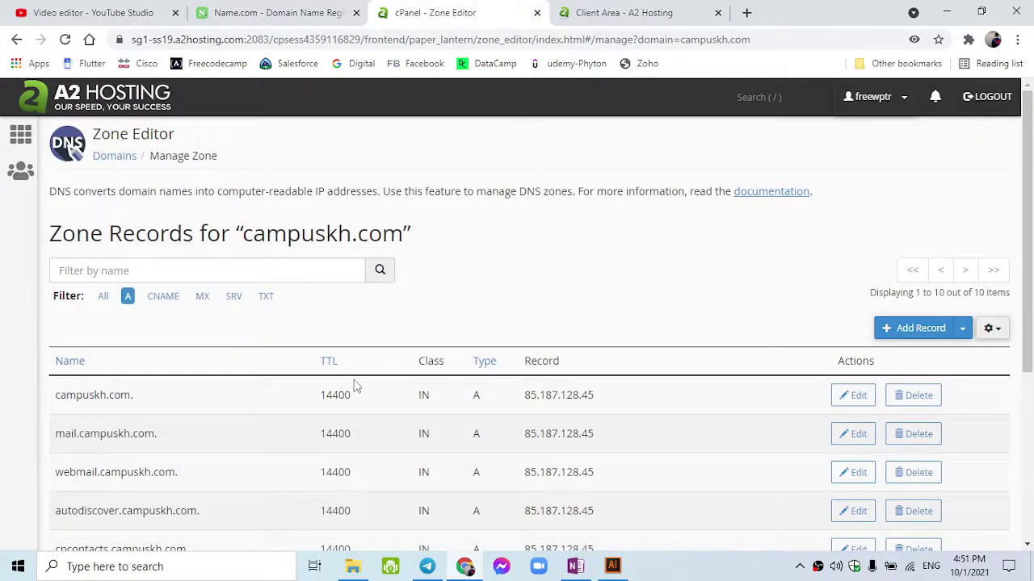
{"action": "double_click", "coordinate": [340, 401]}
{"action": "key", "text": "ctrl+c"}
{"action": "left_click", "coordinate": [275, 12]}
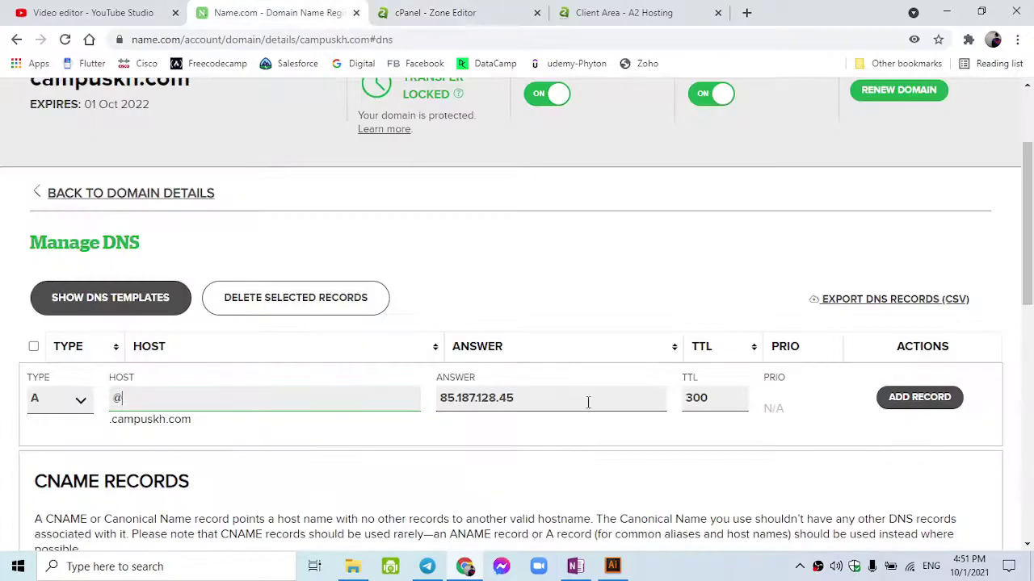
{"action": "double_click", "coordinate": [691, 404]}
{"action": "key", "text": "ctrl+v"}
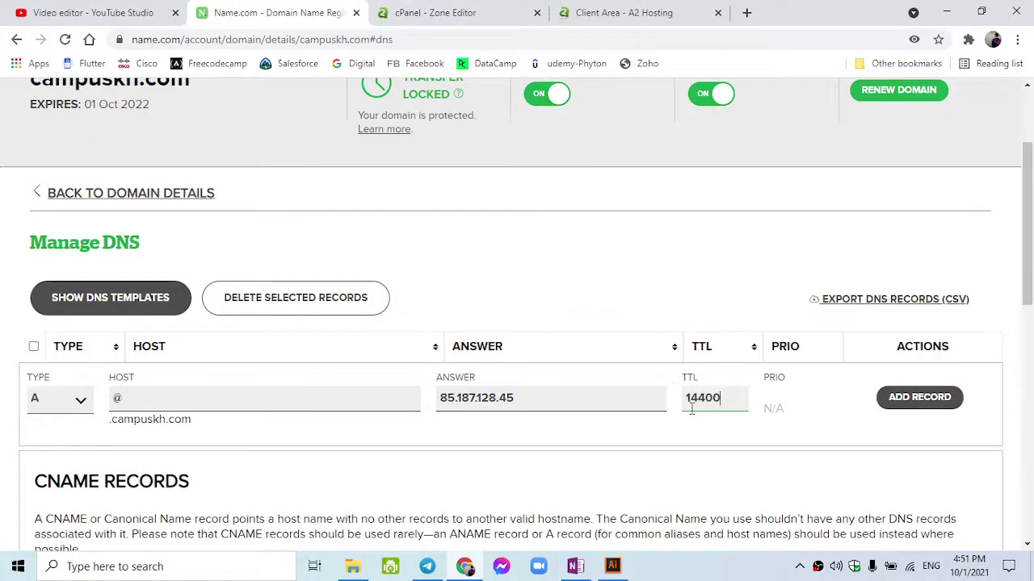
{"action": "left_click", "coordinate": [896, 399]}
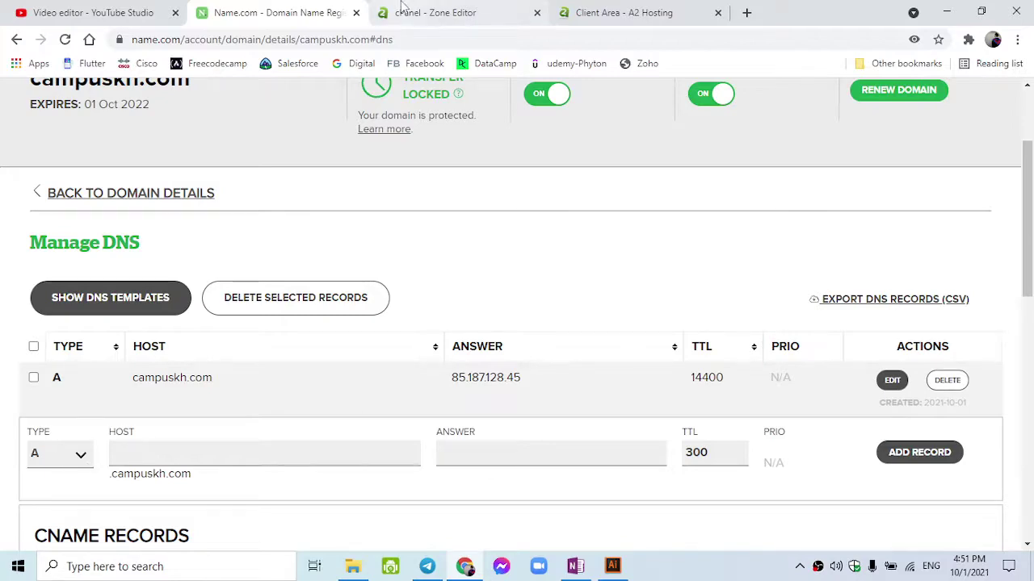
- Copy the host name mail from cPanel's mail.campuskh.com record into the host of a second A record on Name.com
{"action": "left_click", "coordinate": [436, 13]}
{"action": "double_click", "coordinate": [63, 435]}
{"action": "key", "text": "ctrl+c"}
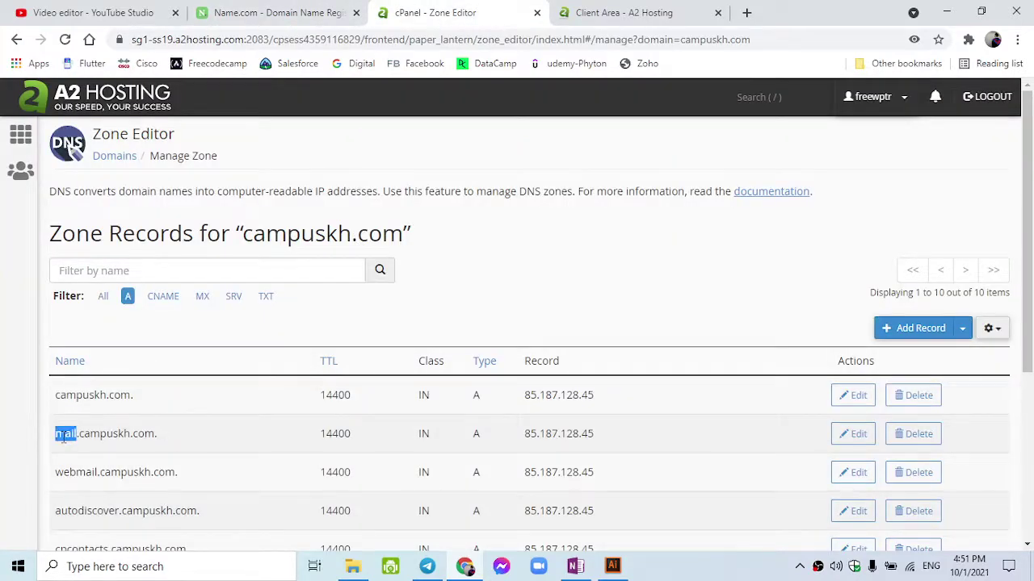
{"action": "left_click", "coordinate": [291, 12]}
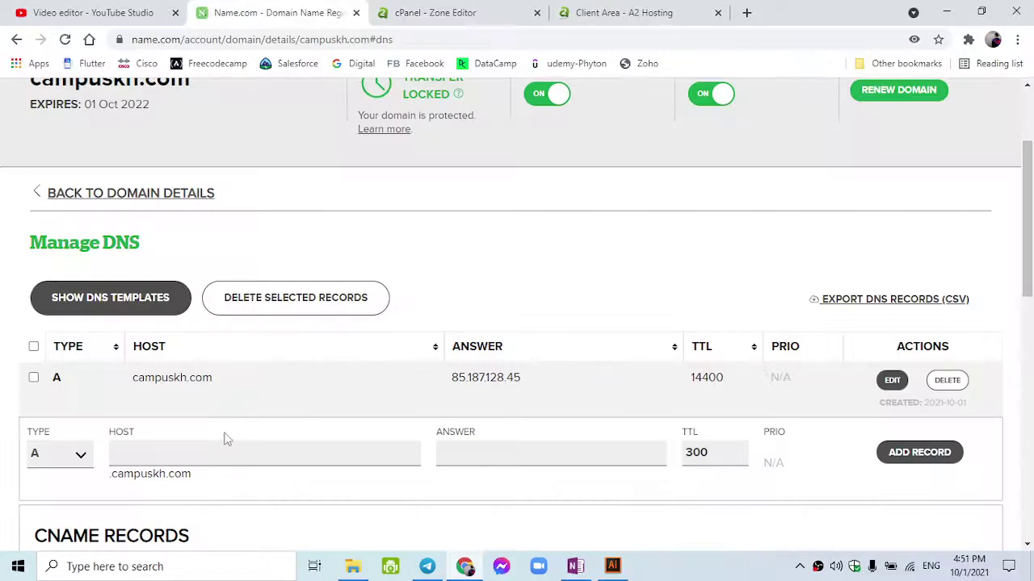
{"action": "left_click", "coordinate": [188, 450]}
{"action": "key", "text": "ctrl+v"}
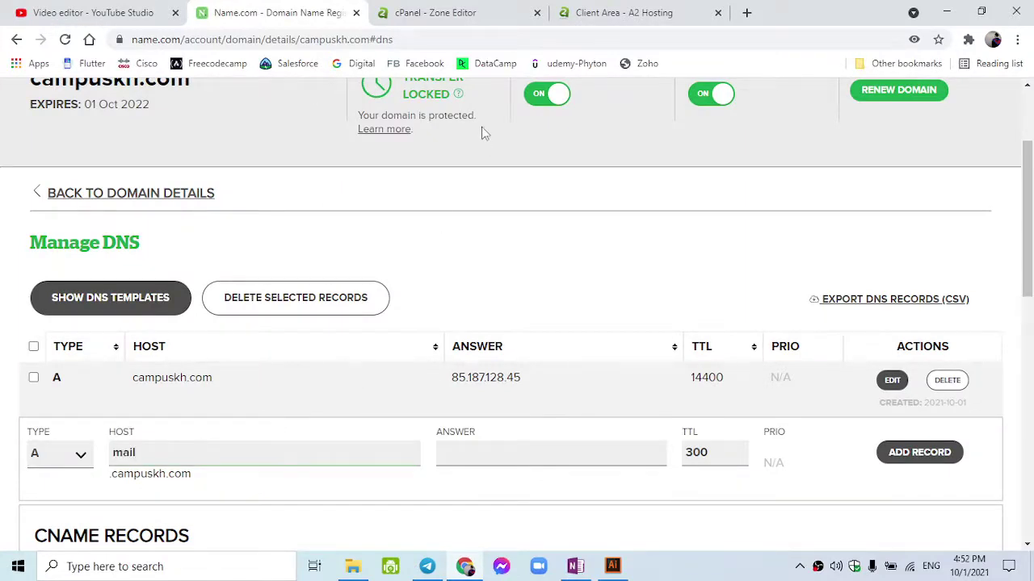
- Copy 85.187.128.45 from the existing campuskh.com record into the answer of the mail record
{"action": "left_click_drag", "start_coordinate": [521, 377], "coordinate": [450, 377]}
{"action": "key", "text": "ctrl+c"}
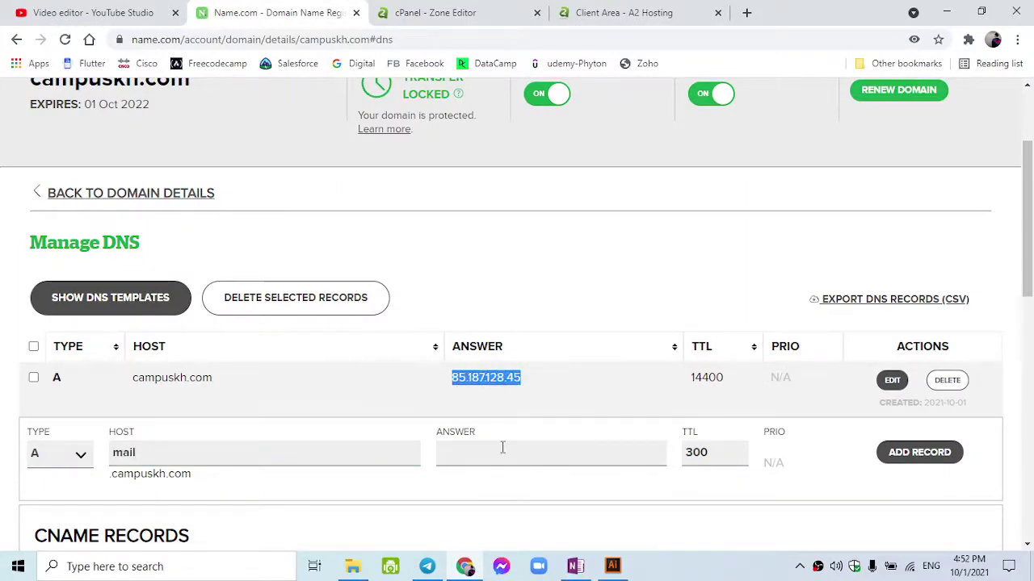
{"action": "left_click", "coordinate": [513, 449]}
{"action": "key", "text": "ctrl+v"}
- Set the mail record's TTL to 14400, copied from the existing record, and add the record
{"action": "double_click", "coordinate": [708, 383]}
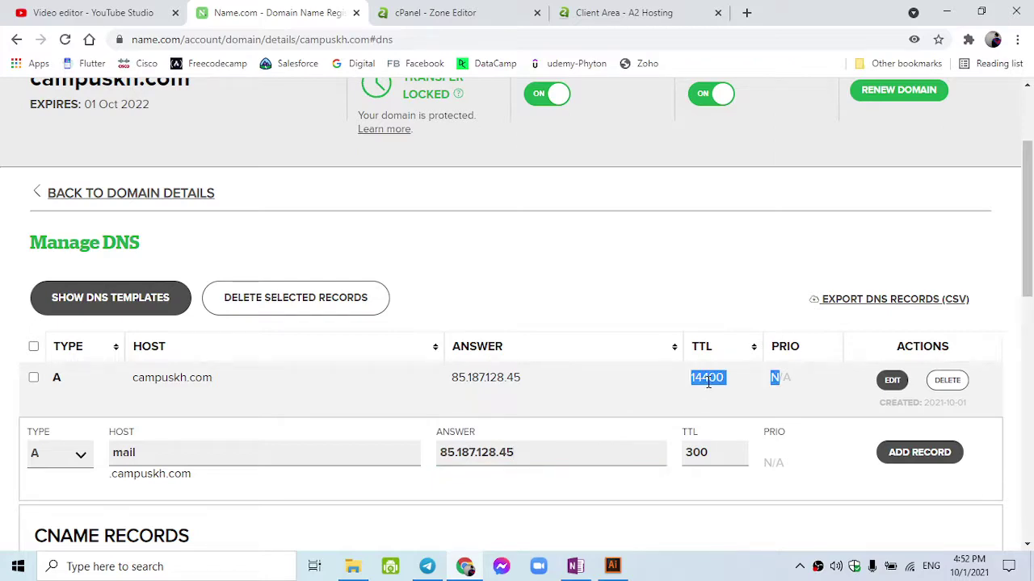
{"action": "left_click", "coordinate": [733, 384]}
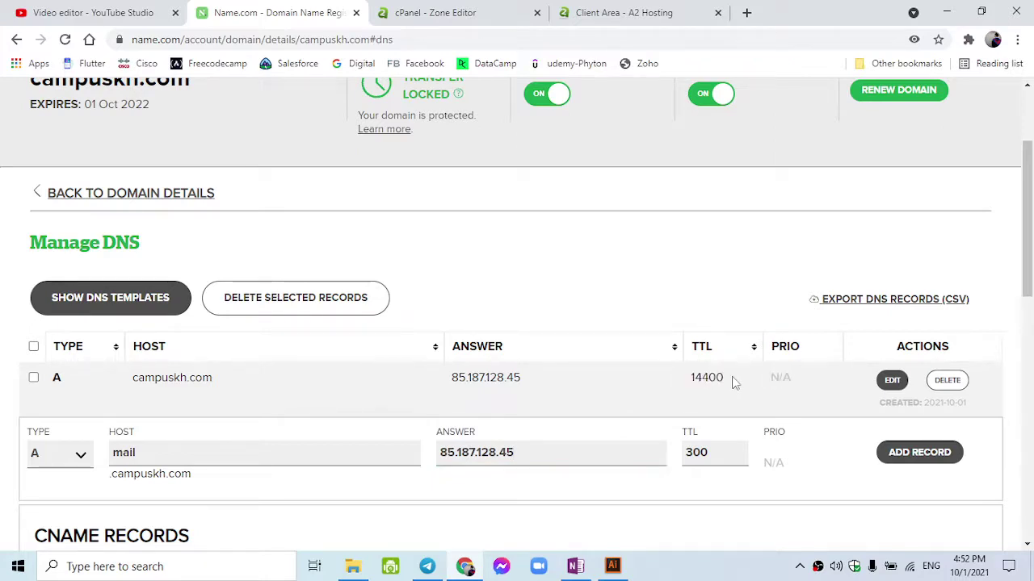
{"action": "left_click_drag", "start_coordinate": [730, 381], "coordinate": [692, 382]}
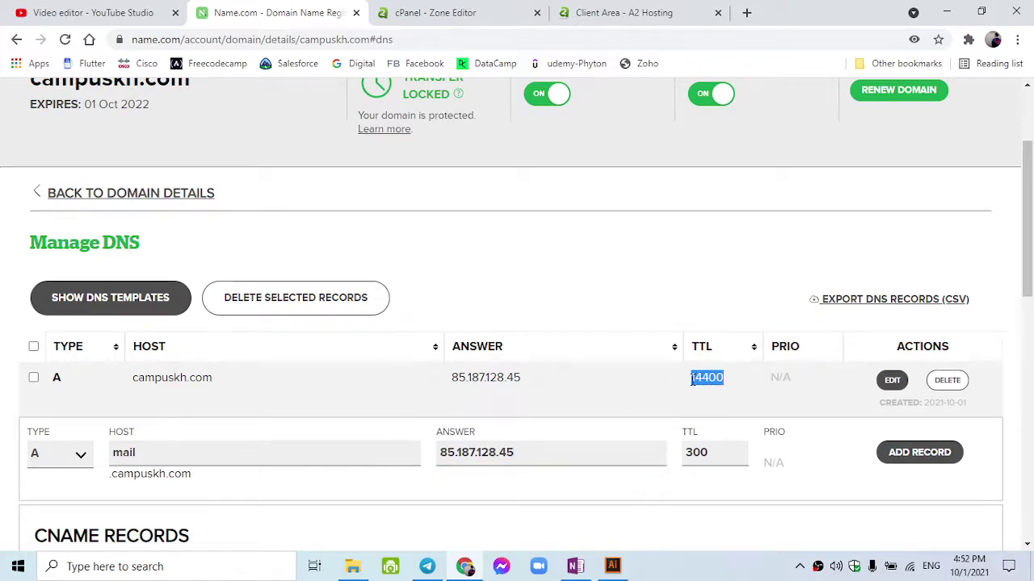
{"action": "key", "text": "ctrl+c"}
{"action": "double_click", "coordinate": [703, 453]}
{"action": "key", "text": "ctrl+v"}
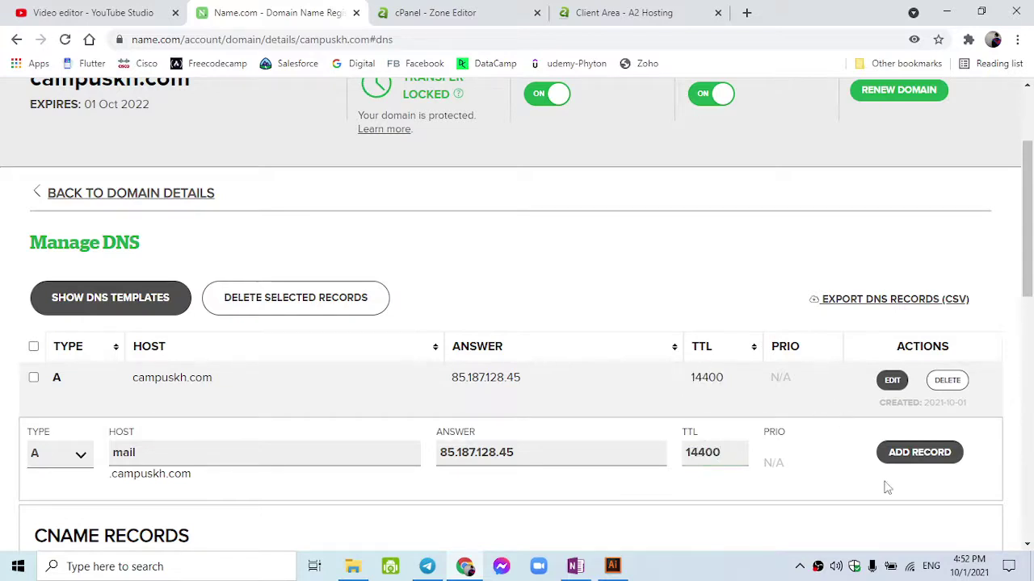
{"action": "left_click", "coordinate": [913, 457]}
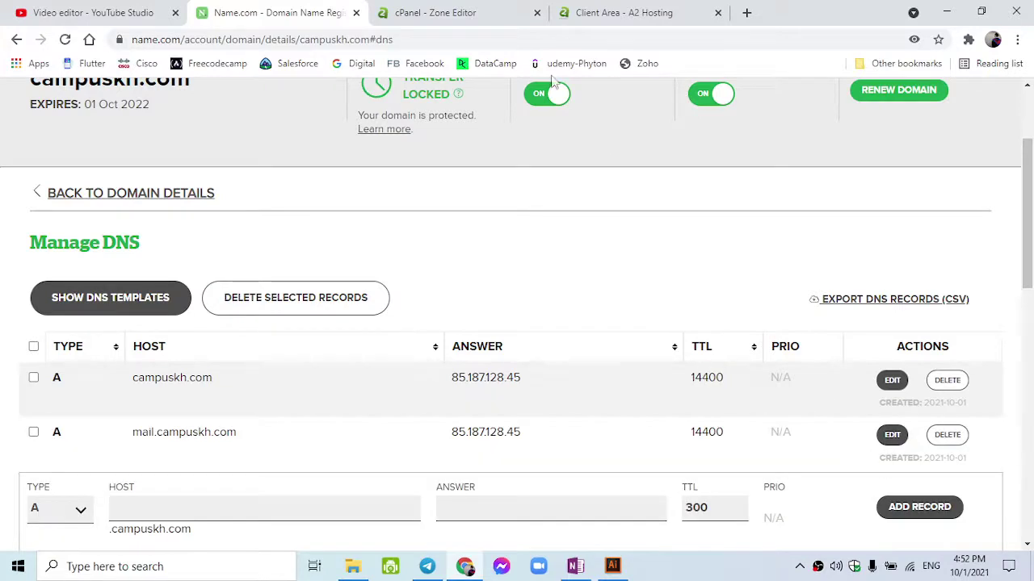
- Return to cPanel's zone records for campuskh.com and review the remaining A records, the CNAME records and the MX record
{"action": "left_click", "coordinate": [484, 12]}
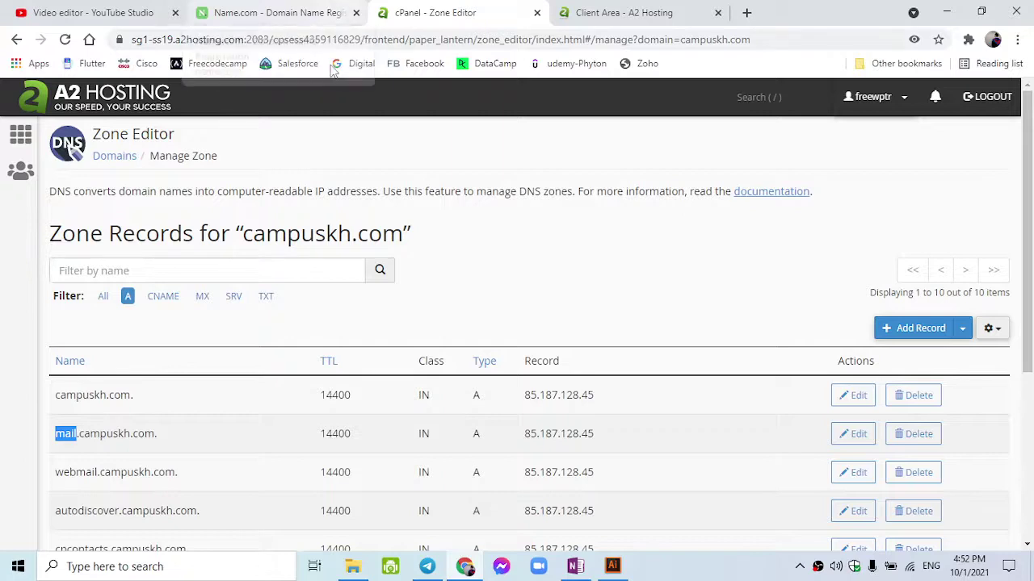
{"action": "scroll", "coordinate": [184, 448], "scroll_direction": "down", "scroll_amount": 1}
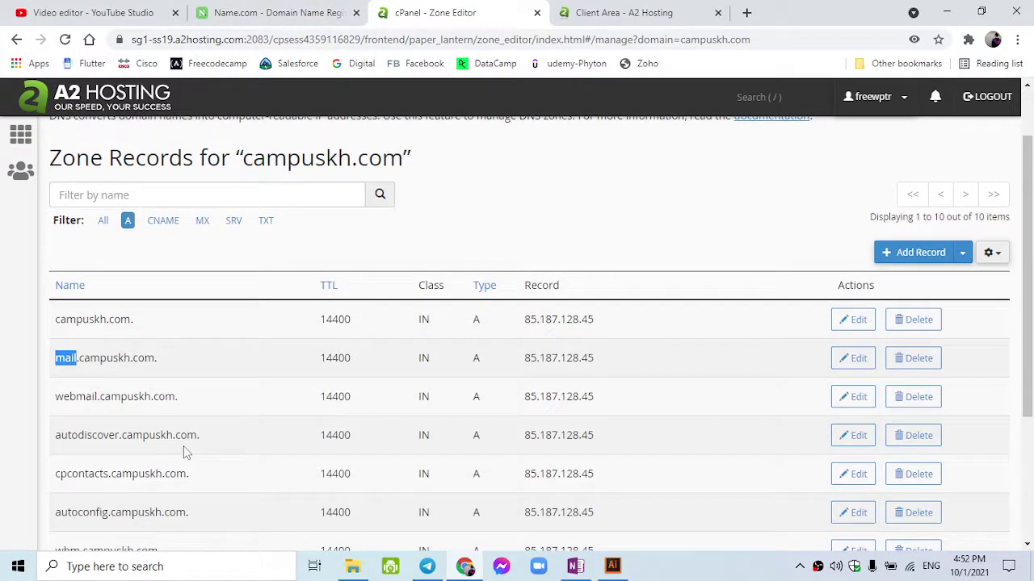
{"action": "left_click", "coordinate": [164, 220]}
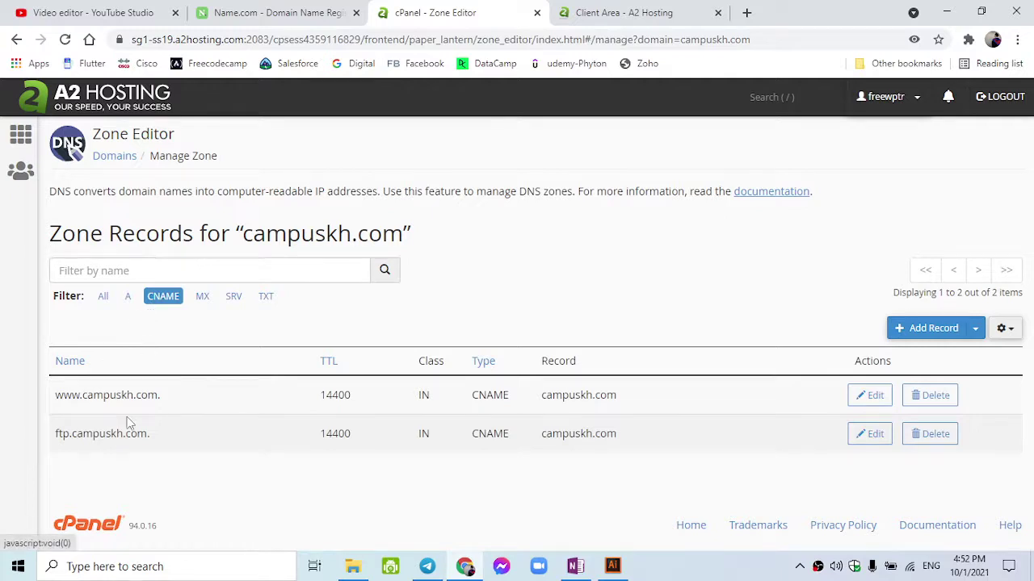
{"action": "left_click", "coordinate": [203, 297]}
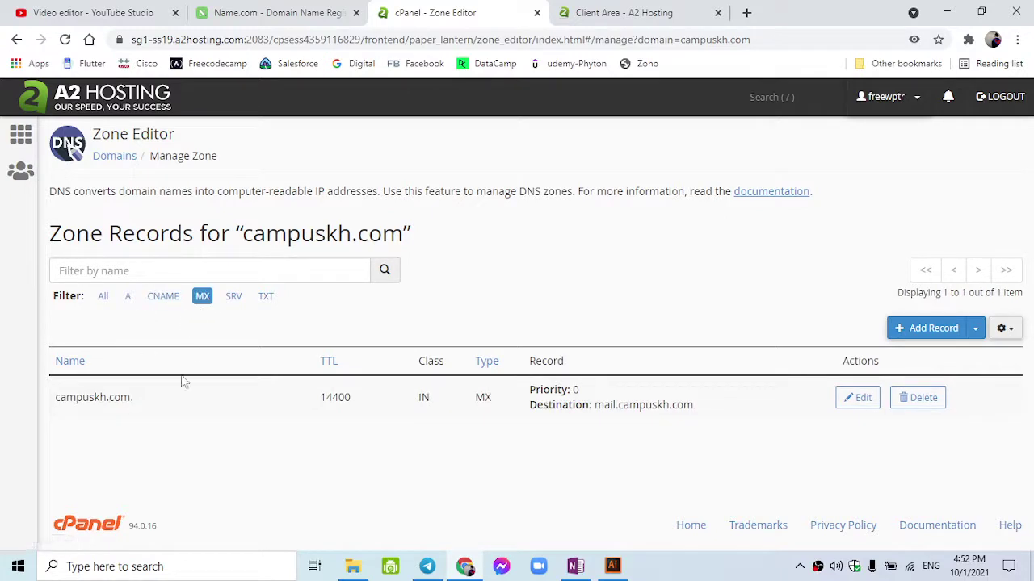
- Review the SRV and TXT zone records of campuskh.com in cPanel's Zone Editor
{"action": "left_click", "coordinate": [236, 299]}
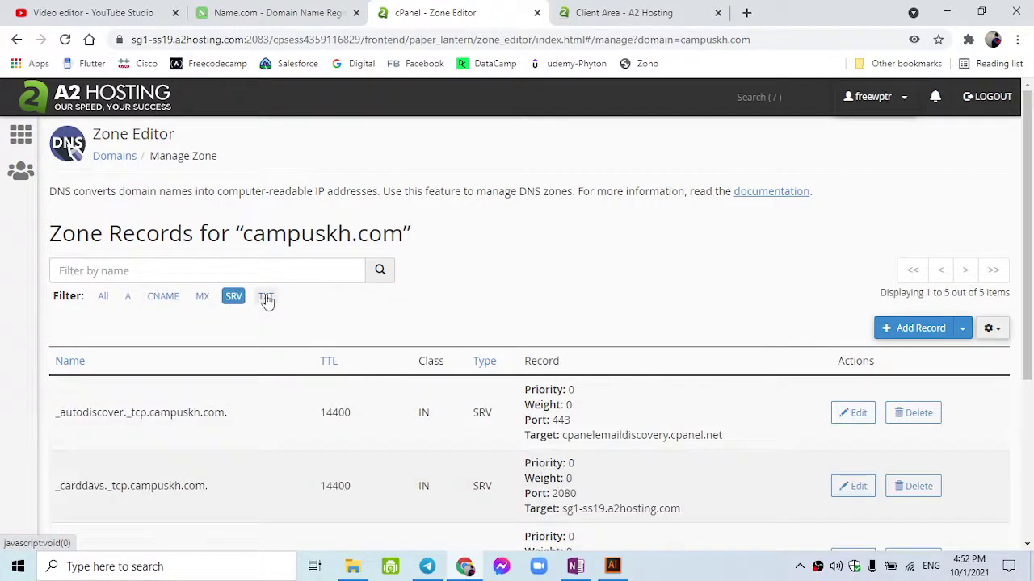
{"action": "left_click", "coordinate": [266, 298]}
{"action": "scroll", "coordinate": [268, 339], "scroll_direction": "down", "scroll_amount": 2}
{"action": "scroll", "coordinate": [266, 346], "scroll_direction": "down", "scroll_amount": 2}
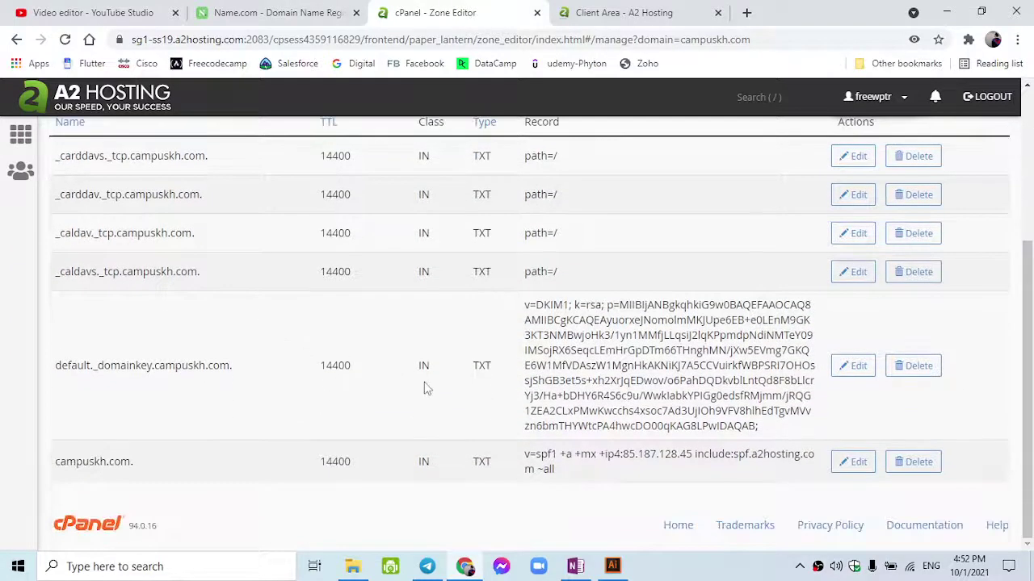
{"action": "scroll", "coordinate": [607, 457], "scroll_direction": "up", "scroll_amount": 1}
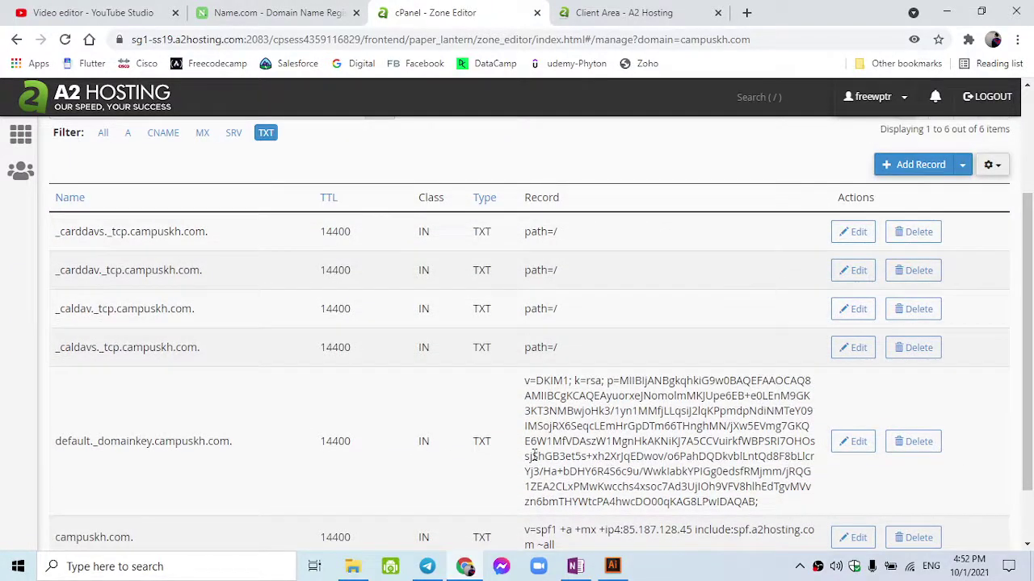
{"action": "scroll", "coordinate": [529, 441], "scroll_direction": "up", "scroll_amount": 2}
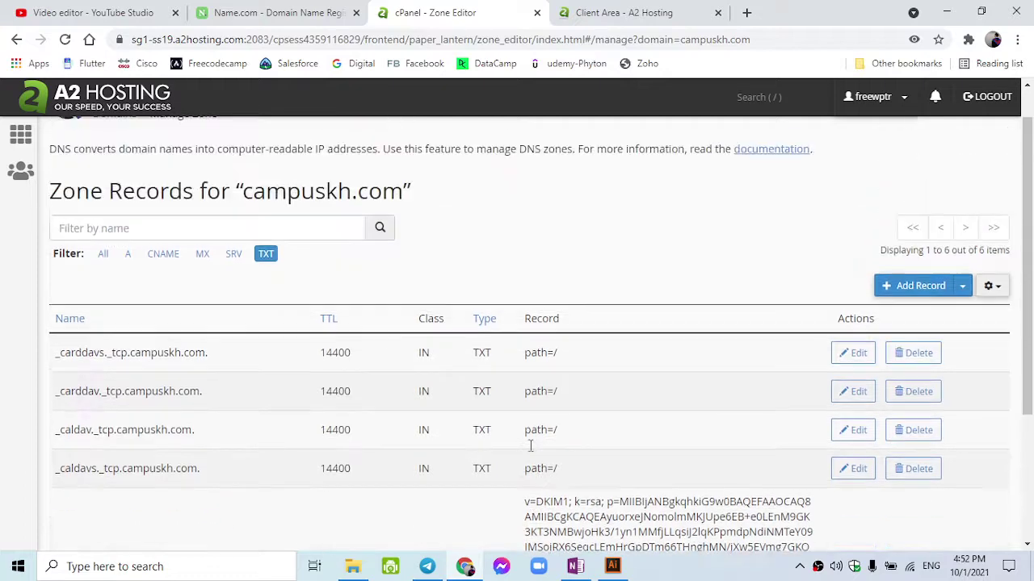
{"action": "left_click", "coordinate": [234, 298]}
{"action": "scroll", "coordinate": [242, 315], "scroll_direction": "down", "scroll_amount": 1}
{"action": "scroll", "coordinate": [258, 331], "scroll_direction": "down", "scroll_amount": 2}
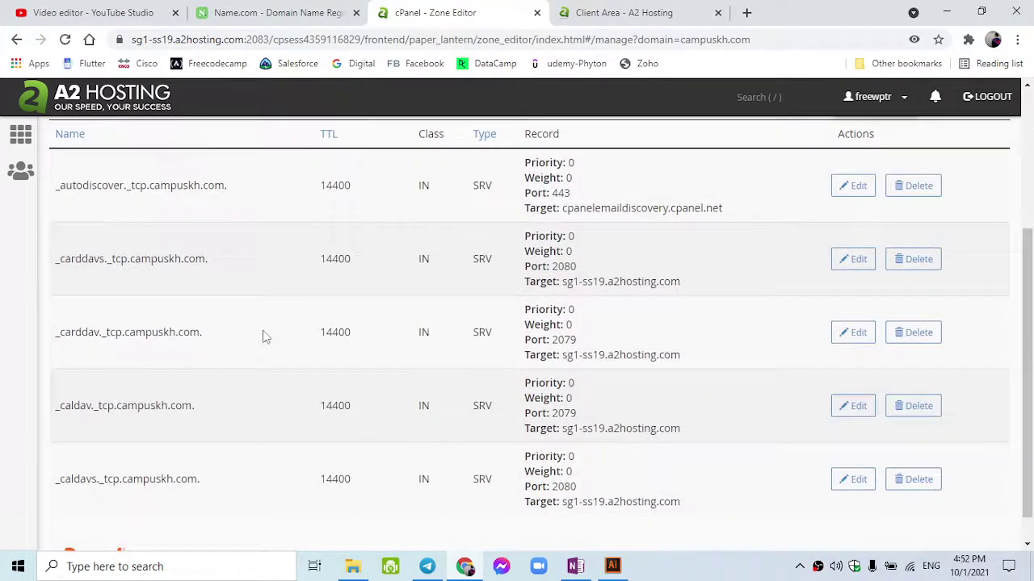
{"action": "scroll", "coordinate": [263, 335], "scroll_direction": "up", "scroll_amount": 3}
- Go through campuskh.com's MX, SRV and TXT records once more, and examine the full list of A records
{"action": "left_click", "coordinate": [204, 265]}
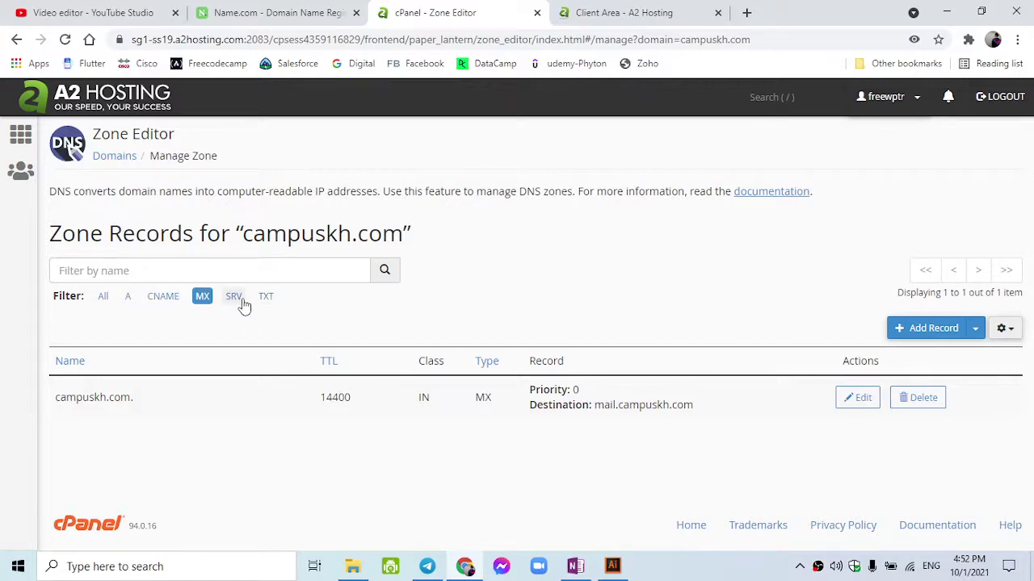
{"action": "left_click", "coordinate": [237, 298]}
{"action": "left_click", "coordinate": [267, 299]}
{"action": "scroll", "coordinate": [296, 420], "scroll_direction": "down", "scroll_amount": 3}
{"action": "scroll", "coordinate": [295, 420], "scroll_direction": "up", "scroll_amount": 3}
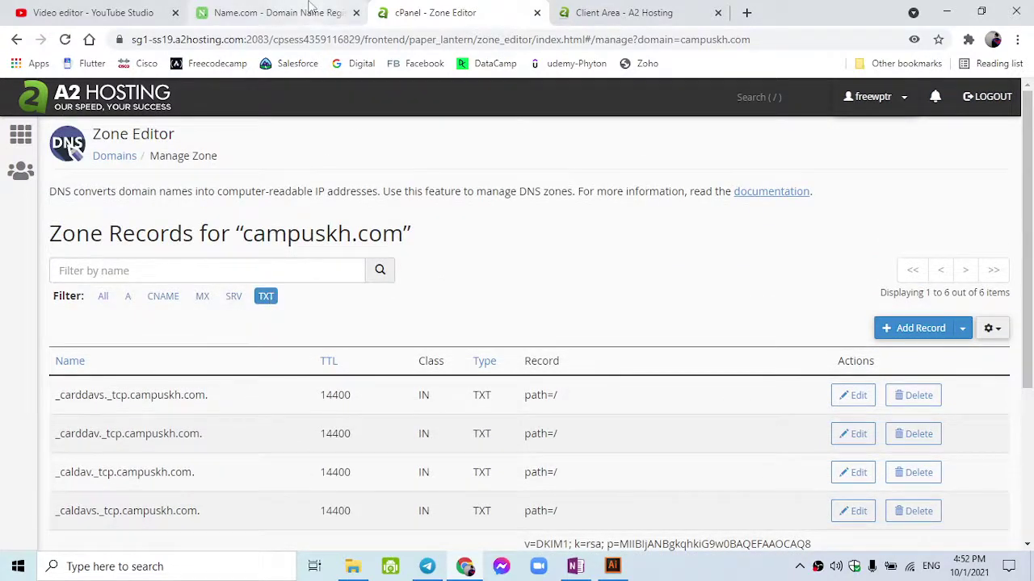
{"action": "left_click", "coordinate": [129, 299]}
{"action": "scroll", "coordinate": [219, 364], "scroll_direction": "down", "scroll_amount": 4}
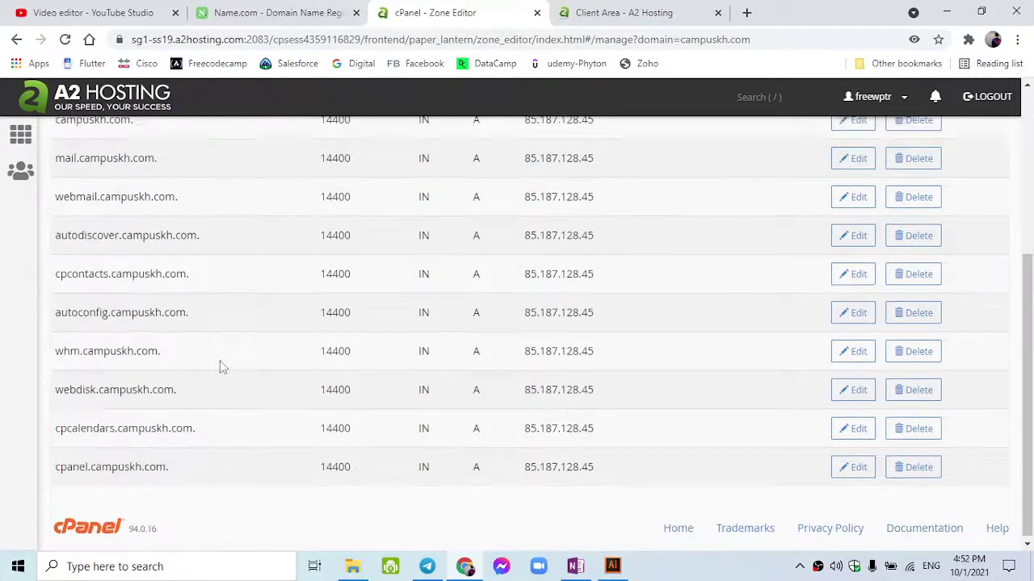
{"action": "scroll", "coordinate": [219, 364], "scroll_direction": "up", "scroll_amount": 3}
{"action": "scroll", "coordinate": [235, 379], "scroll_direction": "down", "scroll_amount": 2}
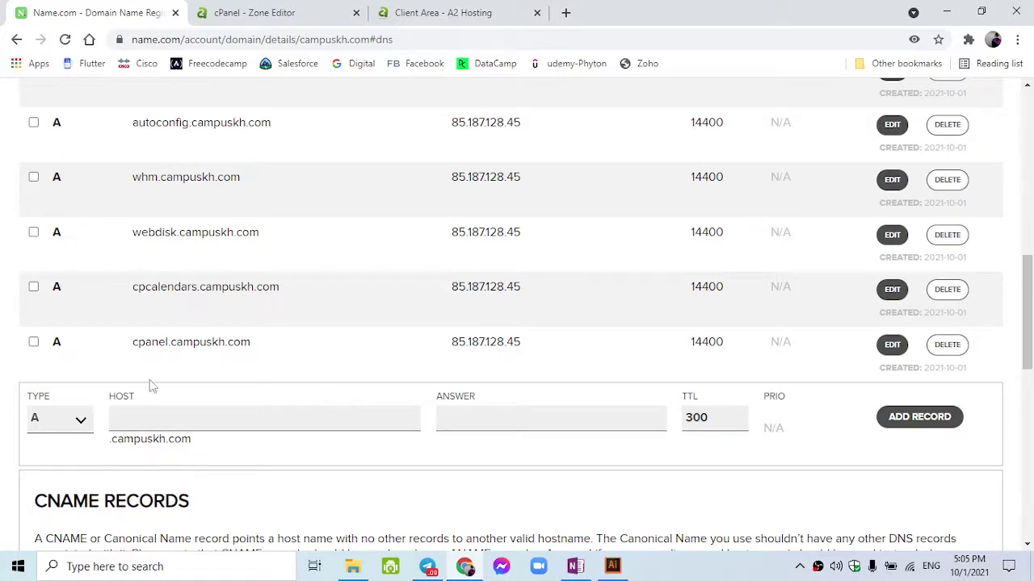
- Look up the www CNAME record in cPanel and enter a CNAME record with host www on Name.com
{"action": "left_click", "coordinate": [251, 15]}
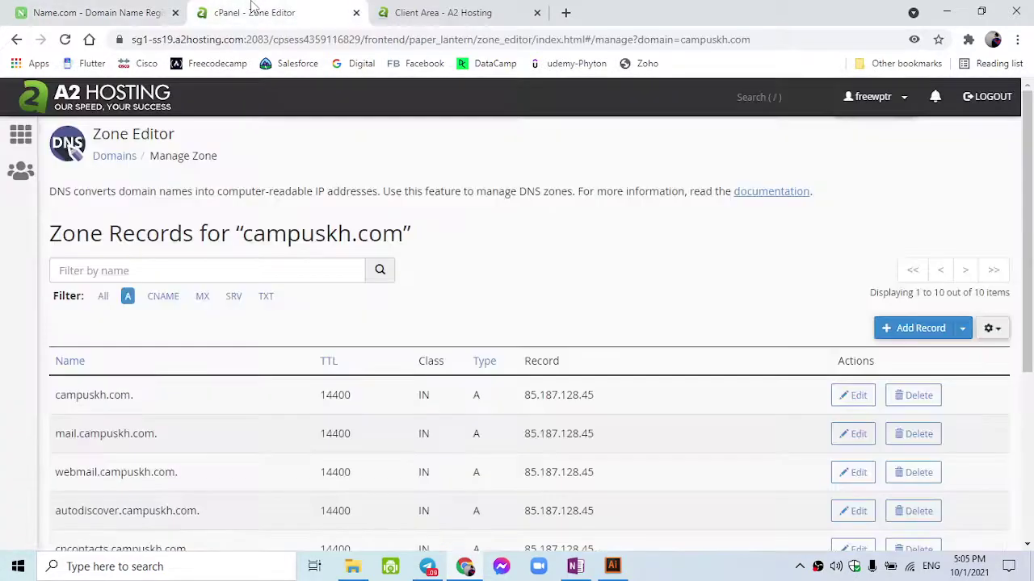
{"action": "left_click", "coordinate": [166, 297]}
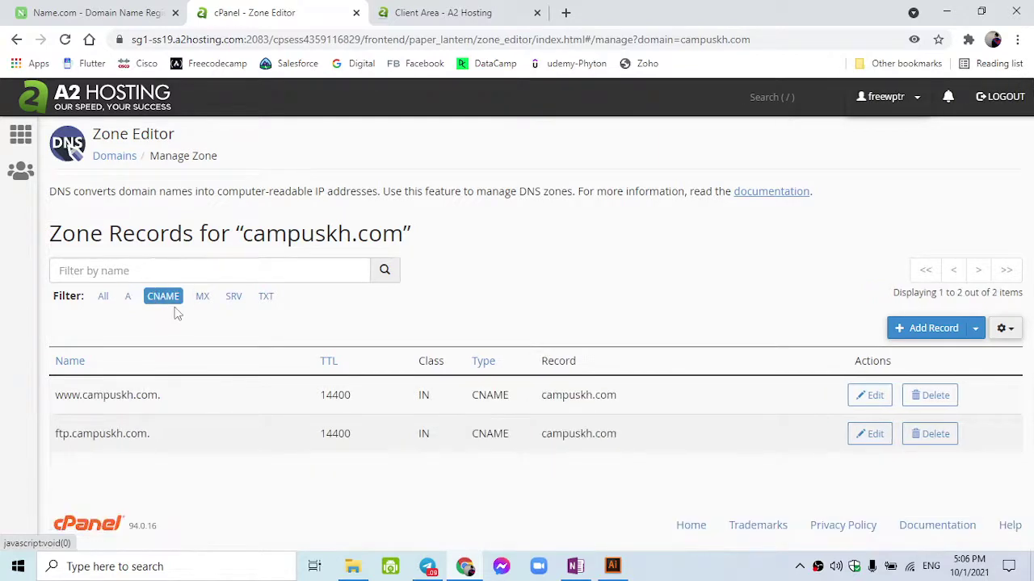
{"action": "double_click", "coordinate": [69, 397]}
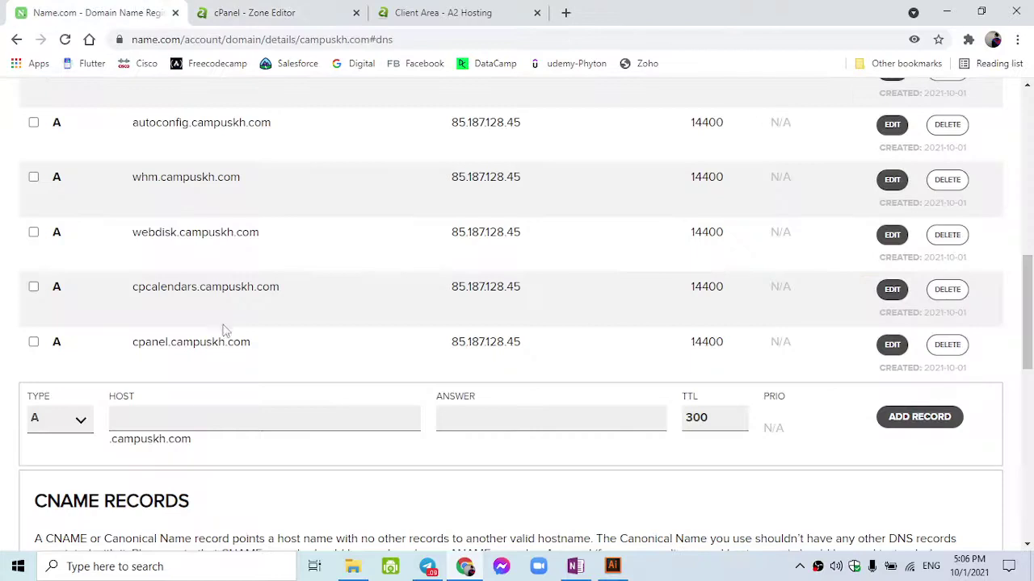
{"action": "left_click", "coordinate": [81, 427]}
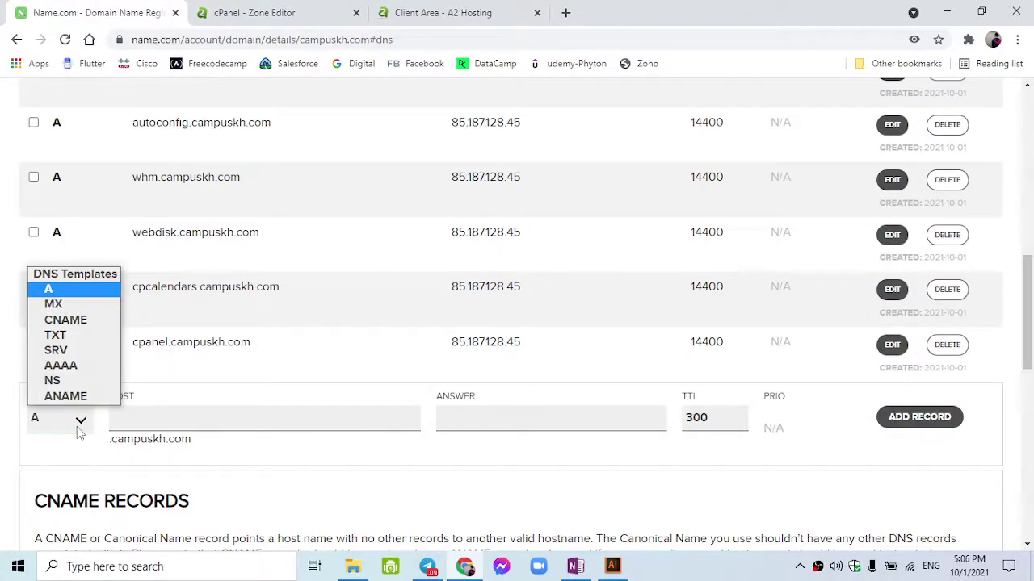
{"action": "left_click", "coordinate": [66, 323]}
{"action": "left_click", "coordinate": [137, 417]}
{"action": "type", "text": "www"}
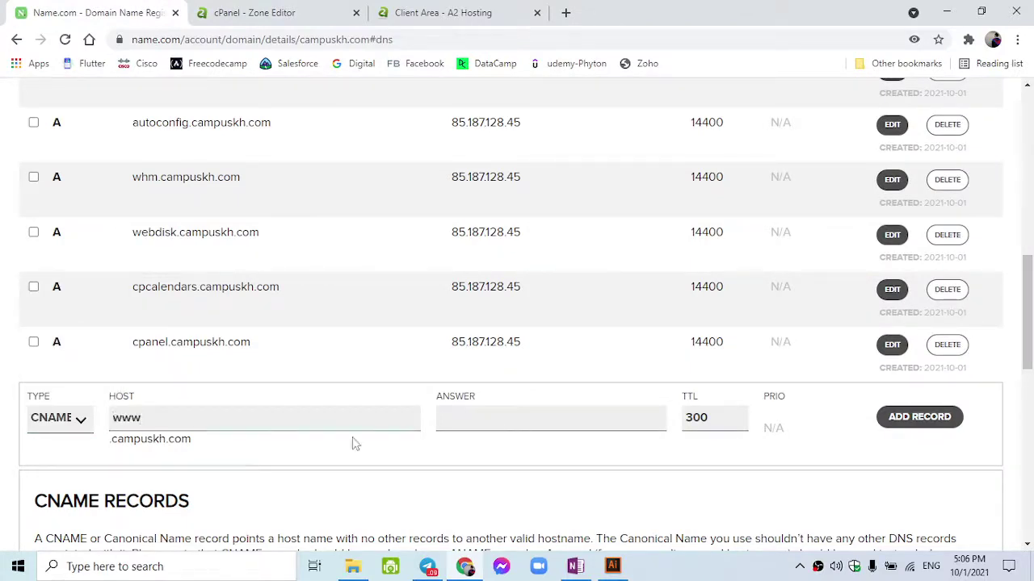
- Set the www record's answer to campuskh.com and compare it with the CNAME record in cPanel
{"action": "left_click_drag", "start_coordinate": [193, 441], "coordinate": [111, 452]}
{"action": "key", "text": "ctrl+c"}
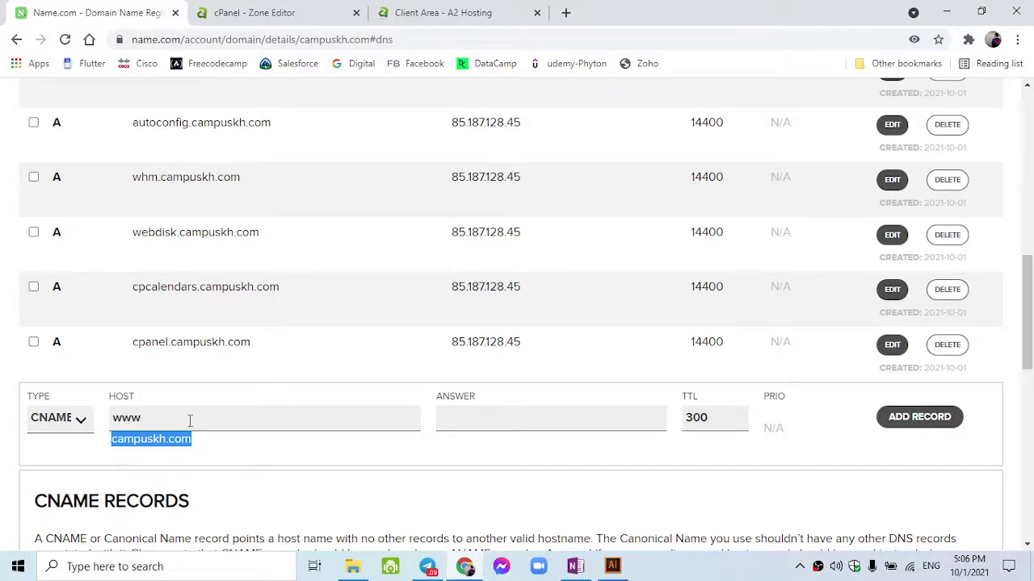
{"action": "left_click", "coordinate": [444, 418]}
{"action": "key", "text": "ctrl+v"}
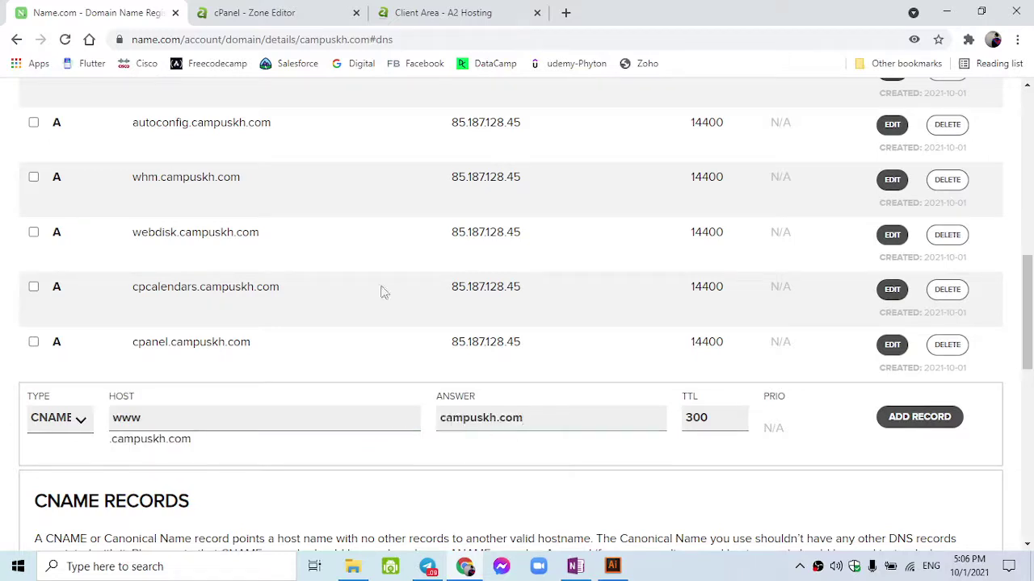
{"action": "left_click", "coordinate": [259, 12]}
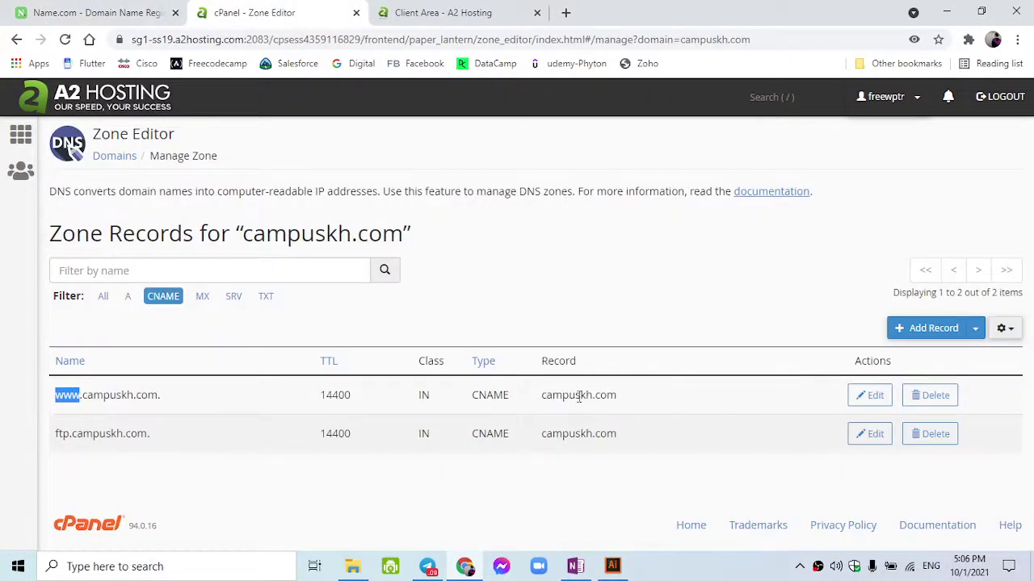
{"action": "left_click", "coordinate": [89, 13]}
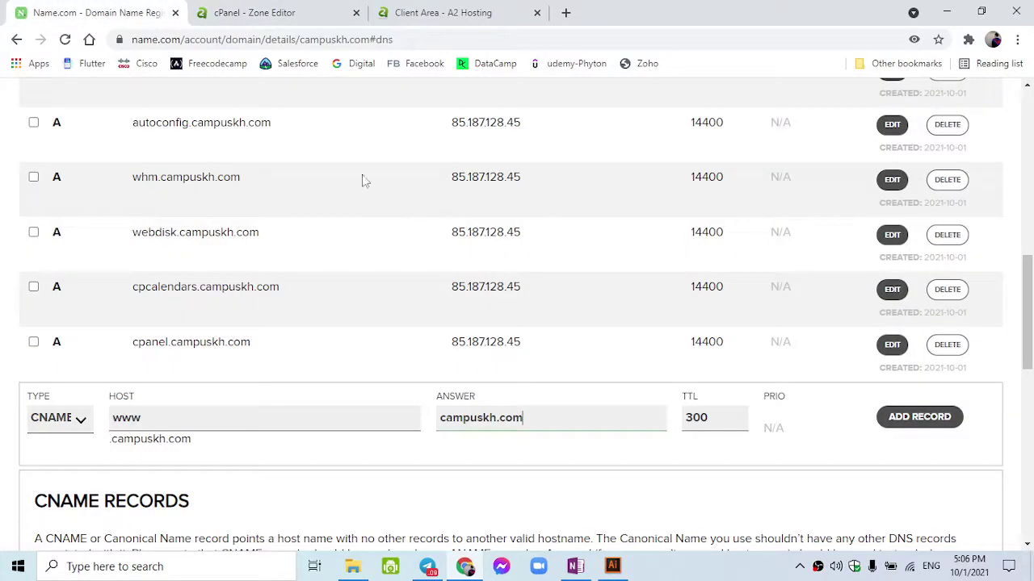
- Set the www record's TTL to 14400 and add the record
{"action": "double_click", "coordinate": [695, 417]}
{"action": "type", "text": "144"}
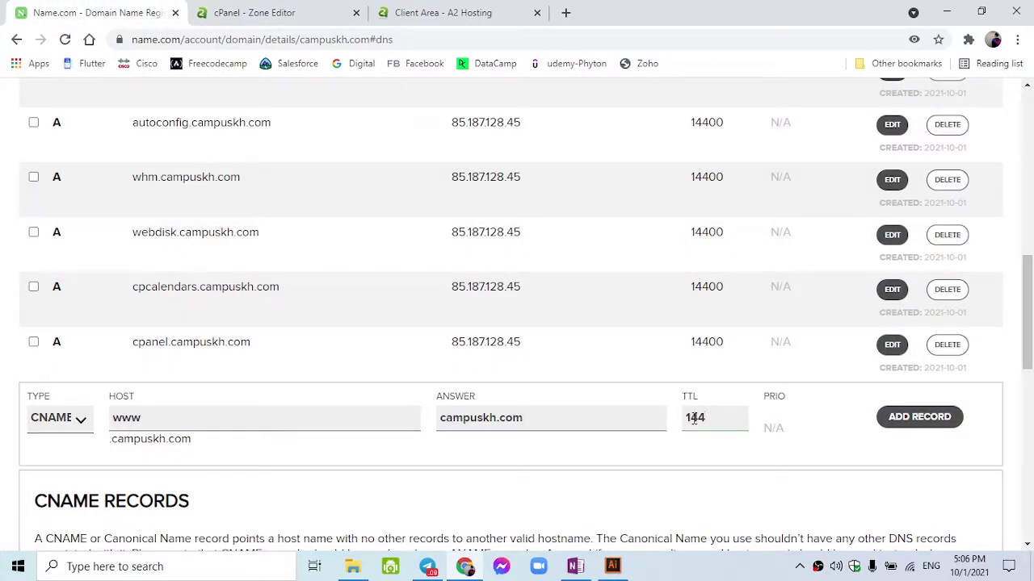
{"action": "left_click", "coordinate": [885, 421]}
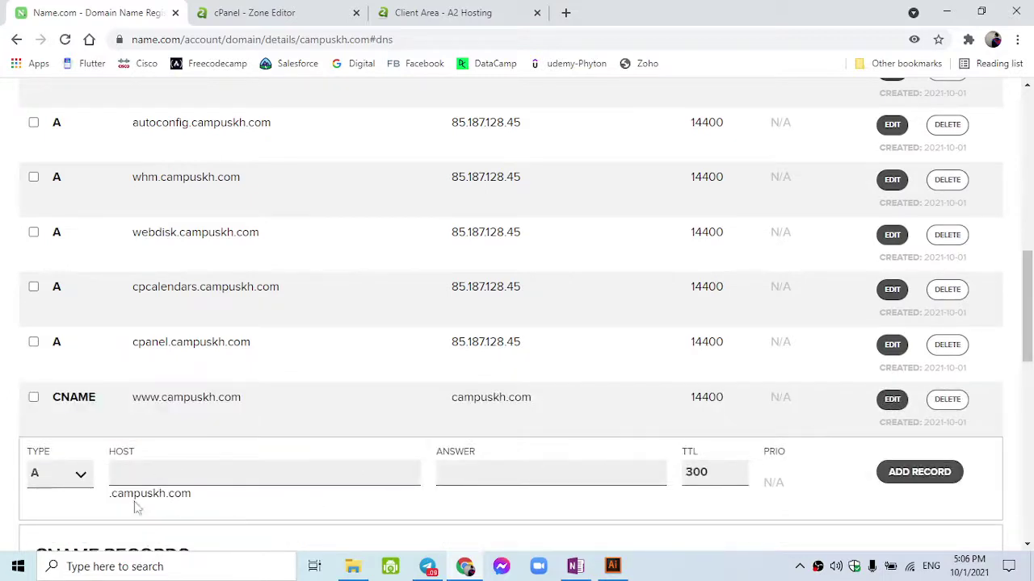
- Add a second CNAME record on Name.com with host ftp, answer campuskh.com and TTL 14400
{"action": "left_click", "coordinate": [79, 474]}
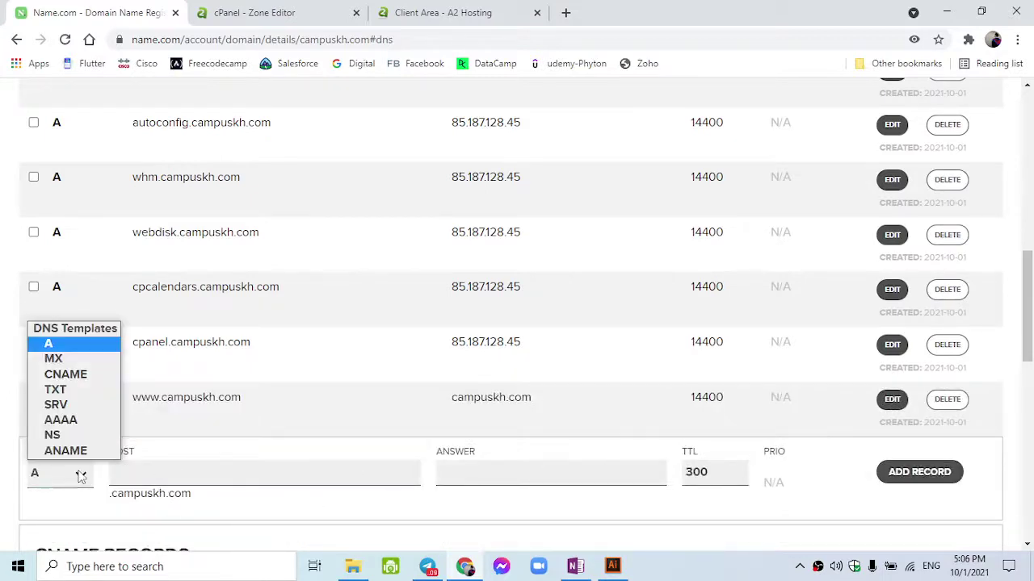
{"action": "left_click", "coordinate": [72, 374]}
{"action": "left_click", "coordinate": [153, 477]}
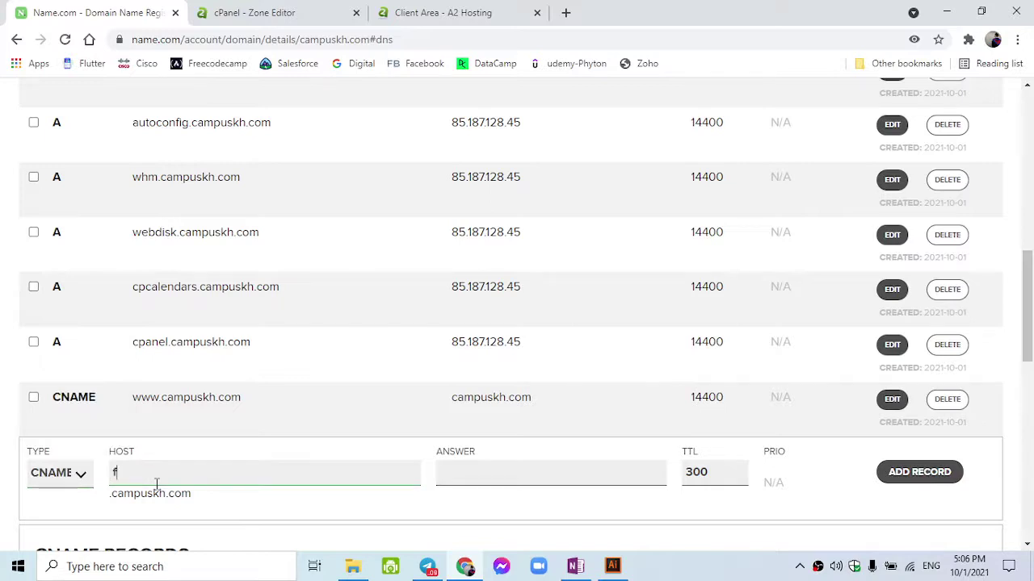
{"action": "key", "text": "Tab"}
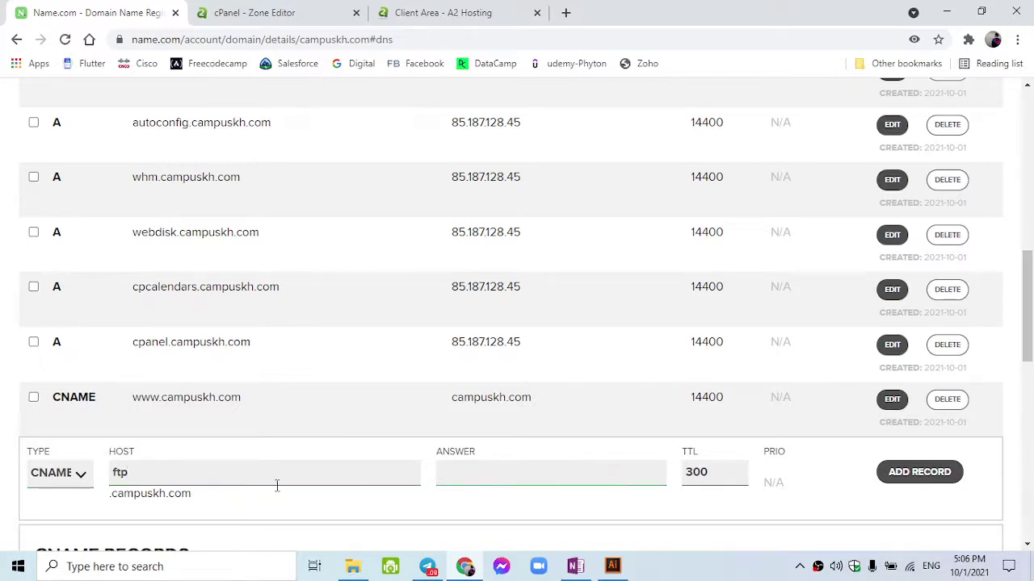
{"action": "key", "text": "ctrl+v"}
{"action": "double_click", "coordinate": [686, 472]}
{"action": "type", "text": "1"}
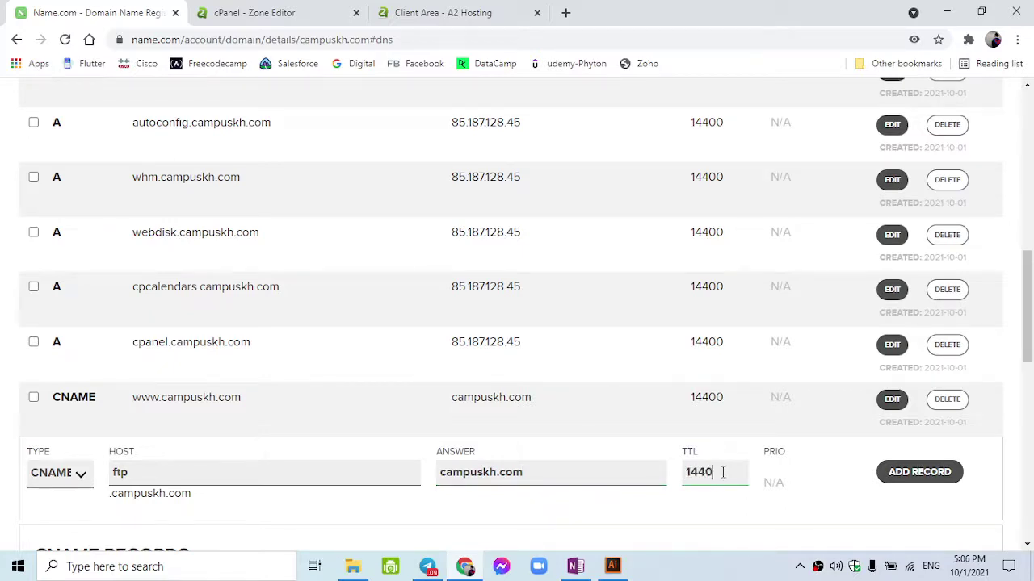
{"action": "left_click", "coordinate": [888, 475]}
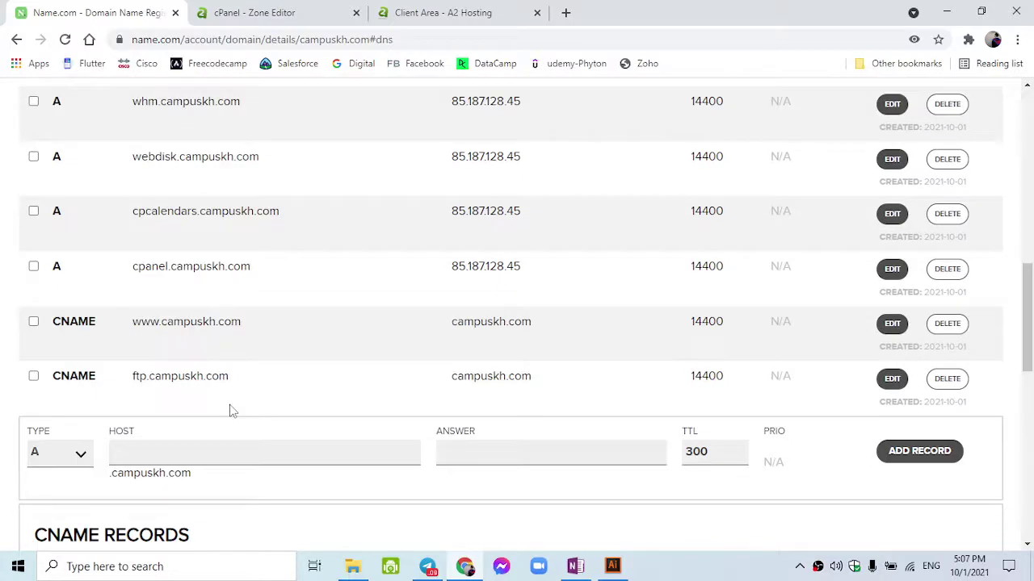
- Copy the destination mail.campuskh.com from cPanel's MX record into the answer of a new record on Name.com
{"action": "left_click", "coordinate": [247, 13]}
{"action": "left_click", "coordinate": [202, 298]}
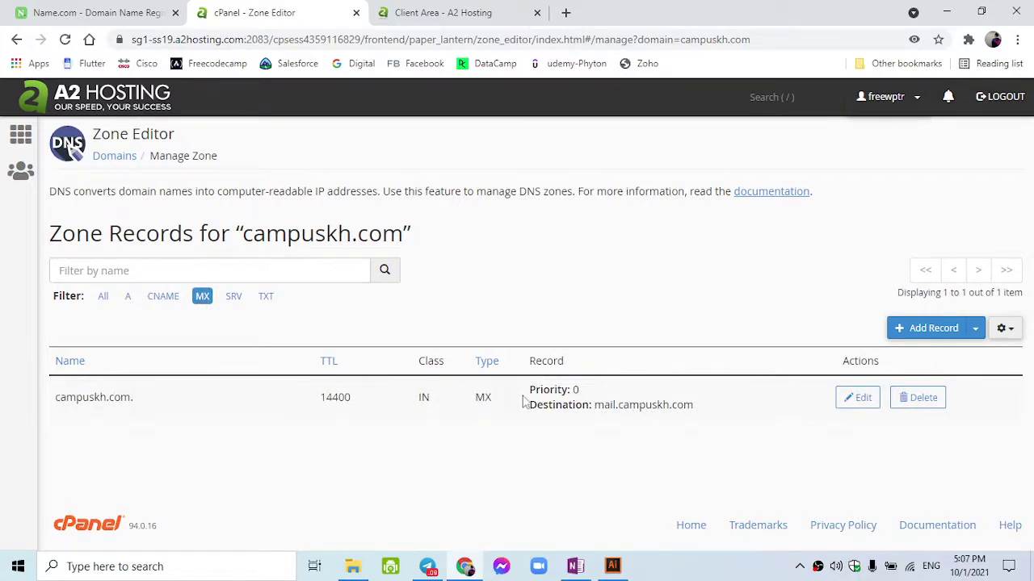
{"action": "left_click_drag", "start_coordinate": [655, 408], "coordinate": [597, 414]}
{"action": "key", "text": "ctrl+c"}
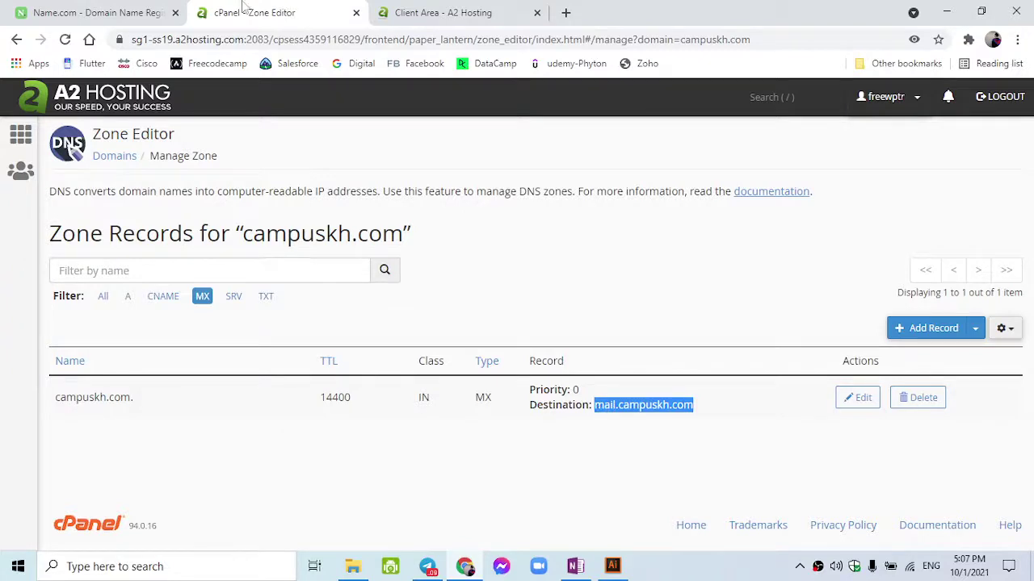
{"action": "left_click", "coordinate": [97, 12]}
{"action": "left_click", "coordinate": [487, 451]}
{"action": "key", "text": "ctrl+v"}
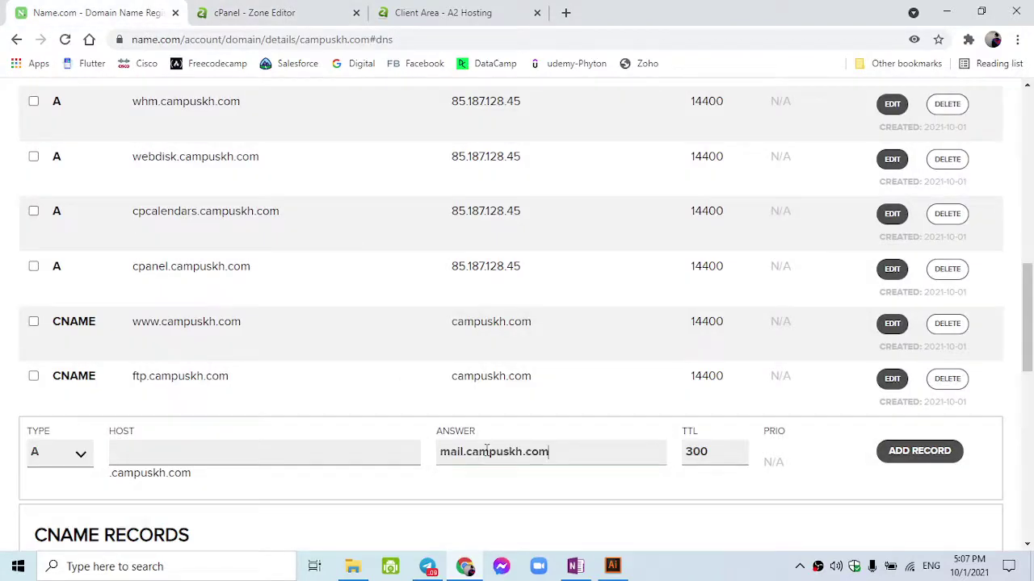
- Set the new mail.campuskh.com record's host to @, its type to MX and its TTL to 14400
{"action": "left_click", "coordinate": [274, 452]}
{"action": "type", "text": "@"}
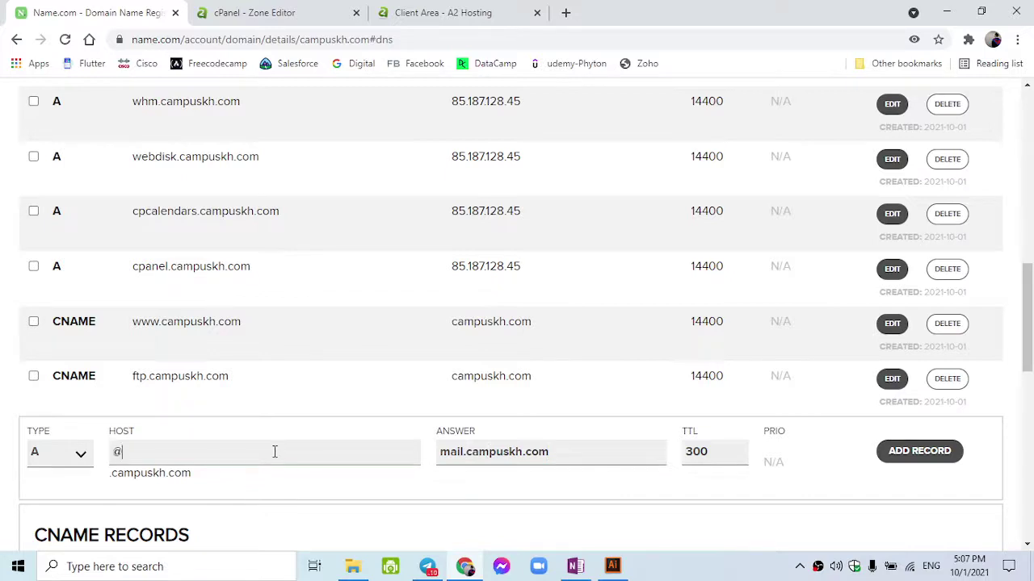
{"action": "left_click", "coordinate": [81, 453]}
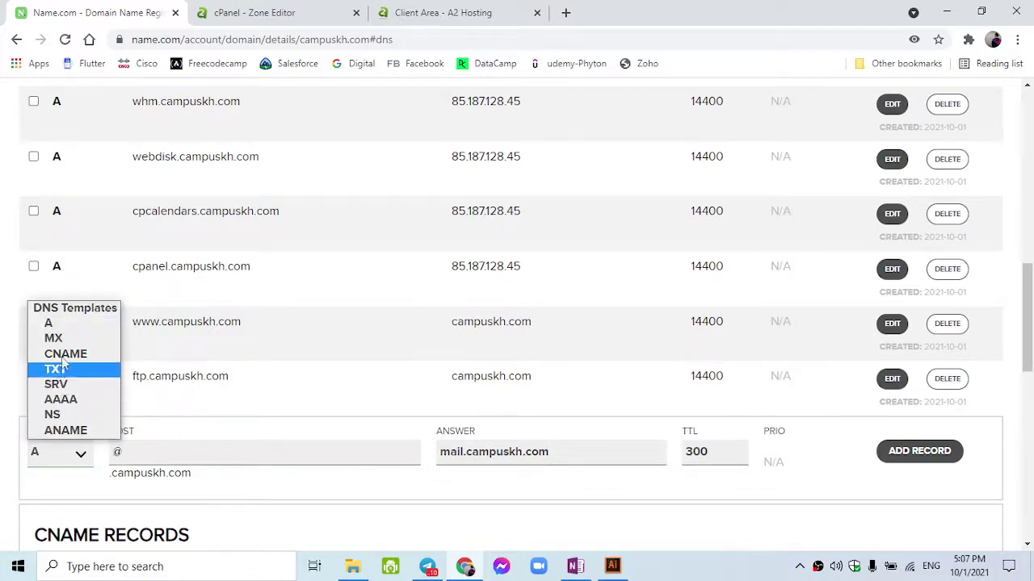
{"action": "left_click", "coordinate": [65, 353]}
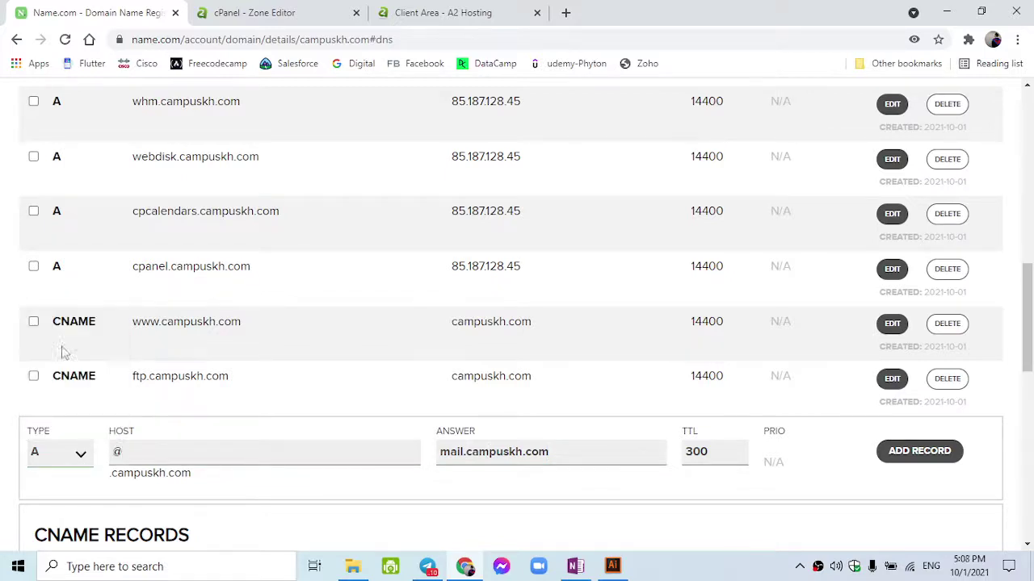
{"action": "double_click", "coordinate": [713, 450]}
{"action": "type", "text": "144"}
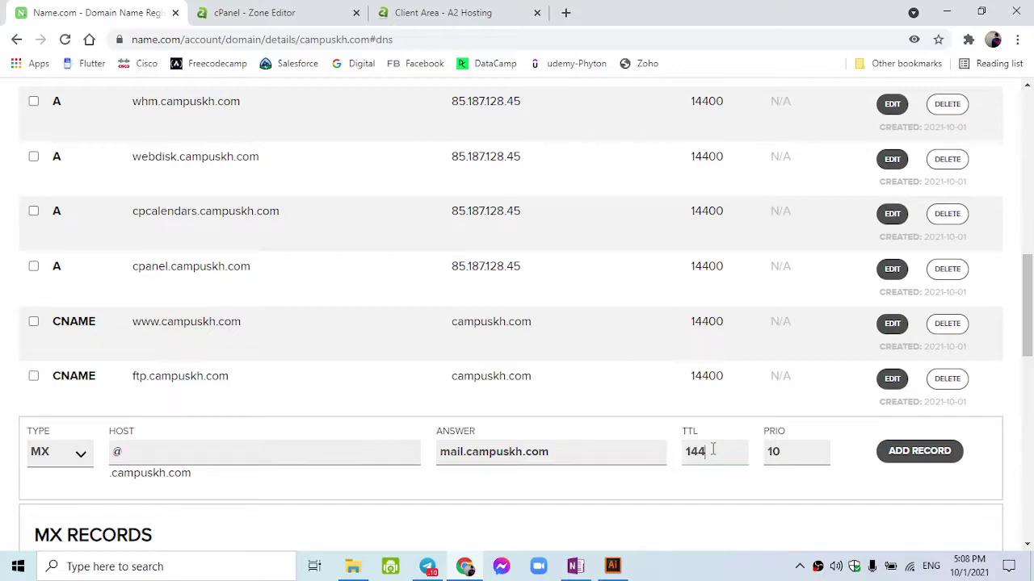
- Check the MX priority in cPanel, set the Name.com MX record's priority to 0, and add the record
{"action": "left_click", "coordinate": [433, 12]}
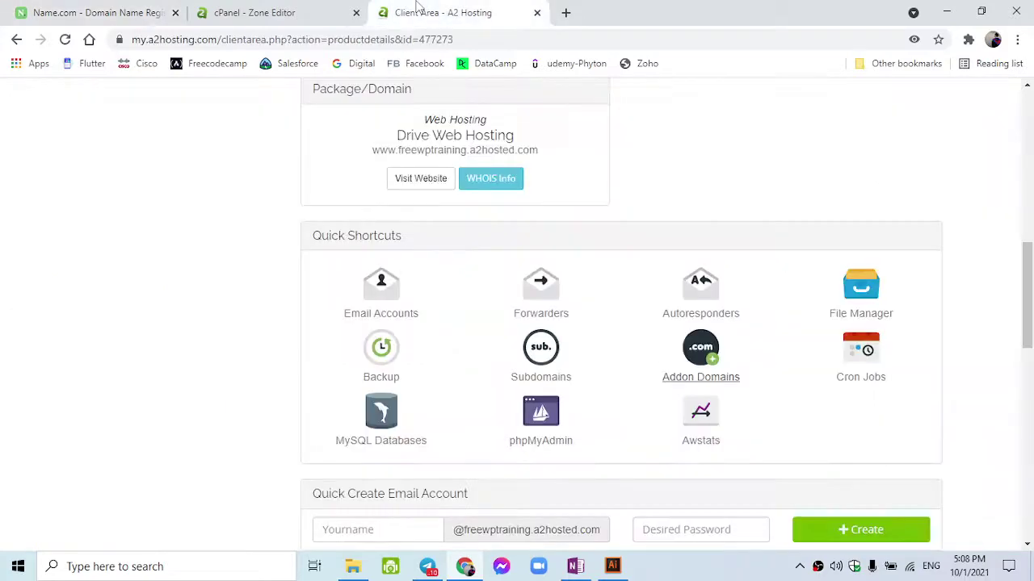
{"action": "left_click", "coordinate": [339, 6]}
{"action": "left_click", "coordinate": [122, 12]}
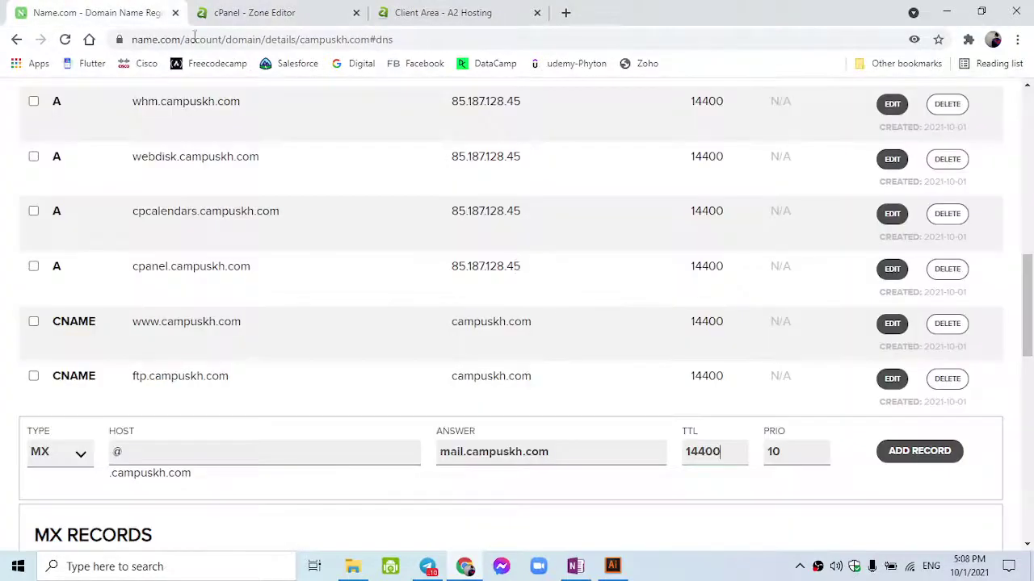
{"action": "double_click", "coordinate": [790, 453]}
{"action": "type", "text": "0"}
{"action": "left_click", "coordinate": [892, 454]}
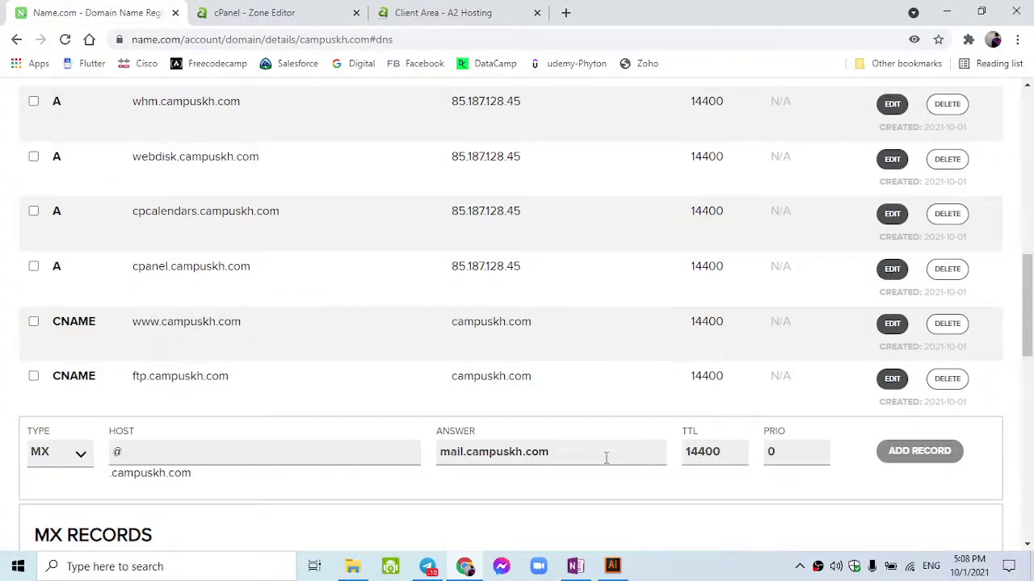
- Review the SRV records in cPanel's zone editor and set a new record's type to SRV on Name.com
{"action": "key", "text": "ctrl+Tab"}
{"action": "scroll", "coordinate": [397, 234], "scroll_direction": "up", "scroll_amount": 1}
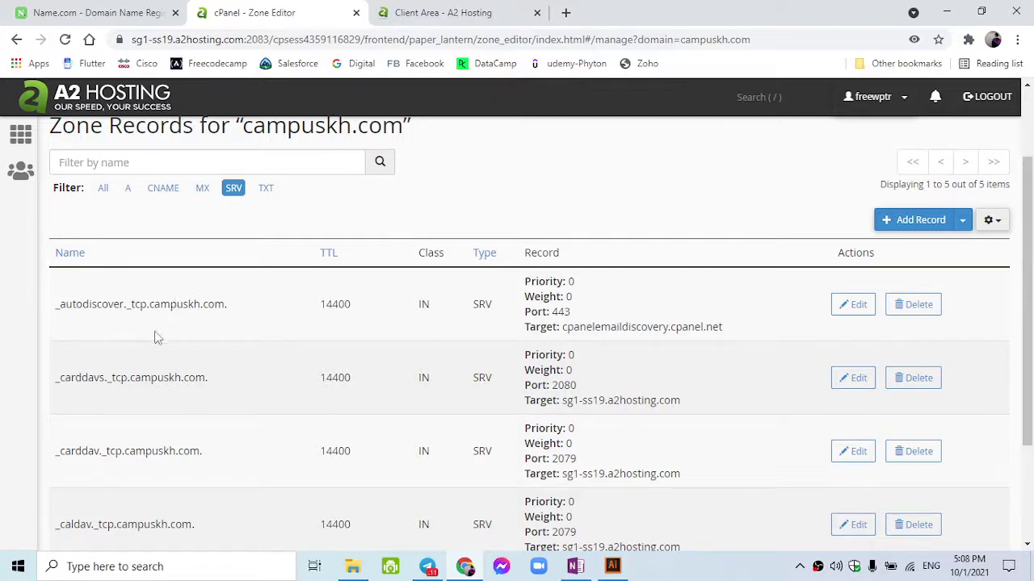
{"action": "left_click", "coordinate": [154, 8]}
{"action": "left_click", "coordinate": [85, 505]}
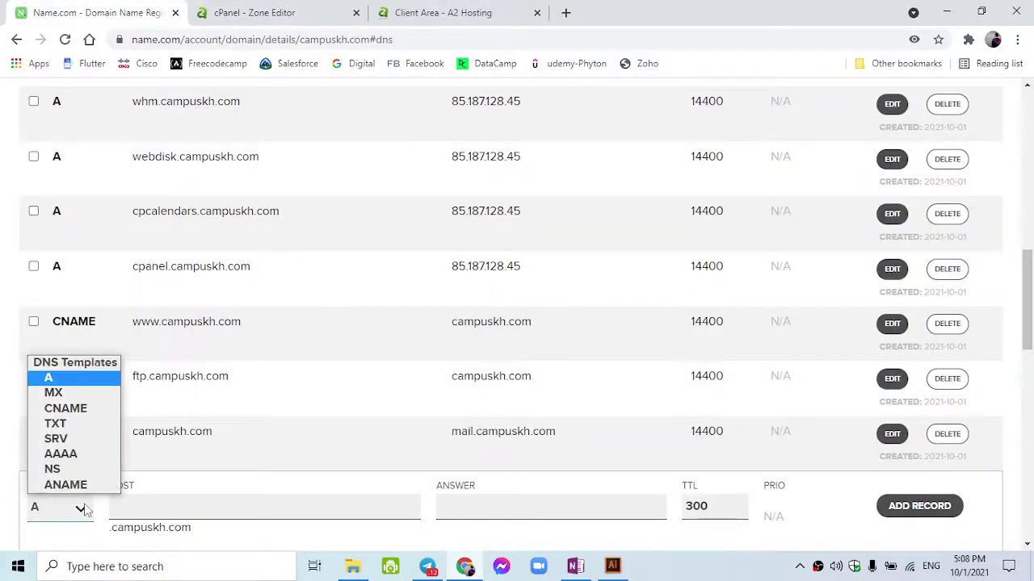
{"action": "left_click", "coordinate": [76, 437]}
{"action": "scroll", "coordinate": [162, 463], "scroll_direction": "down", "scroll_amount": 1}
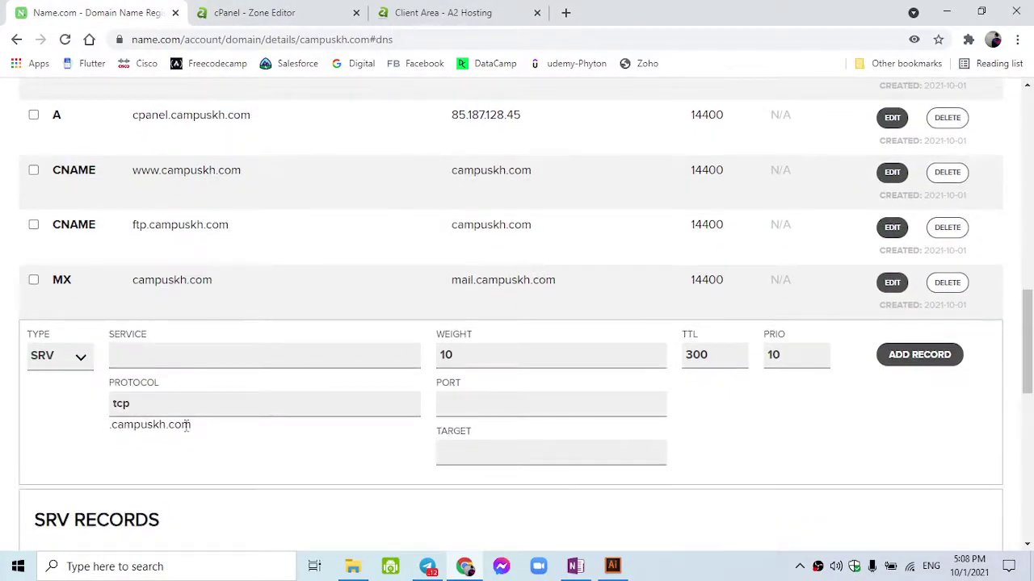
{"action": "scroll", "coordinate": [193, 427], "scroll_direction": "down", "scroll_amount": 1}
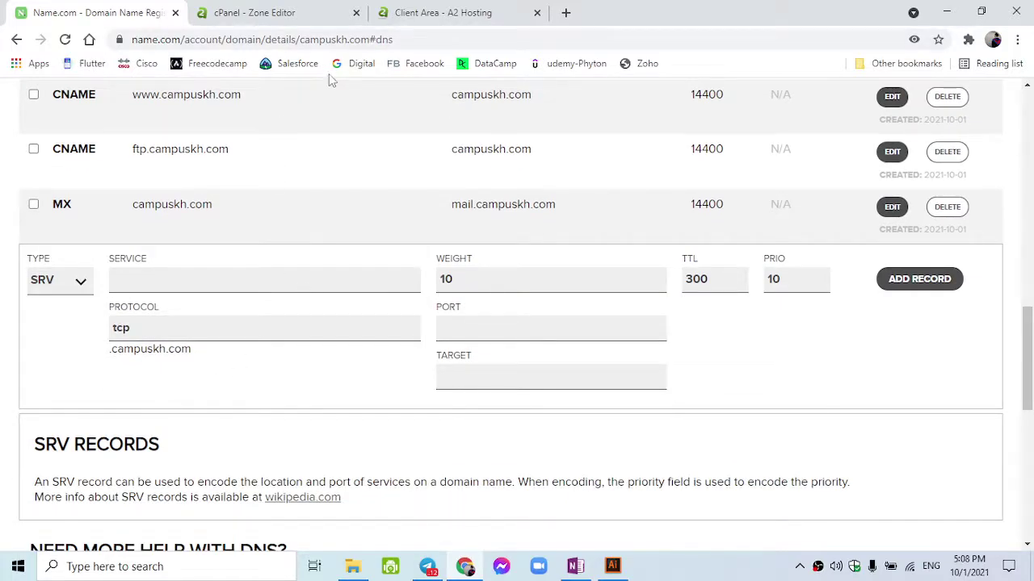
- Copy the service name autodiscover from cPanel's first SRV record into the new SRV record's service on Name.com
{"action": "left_click", "coordinate": [335, 9]}
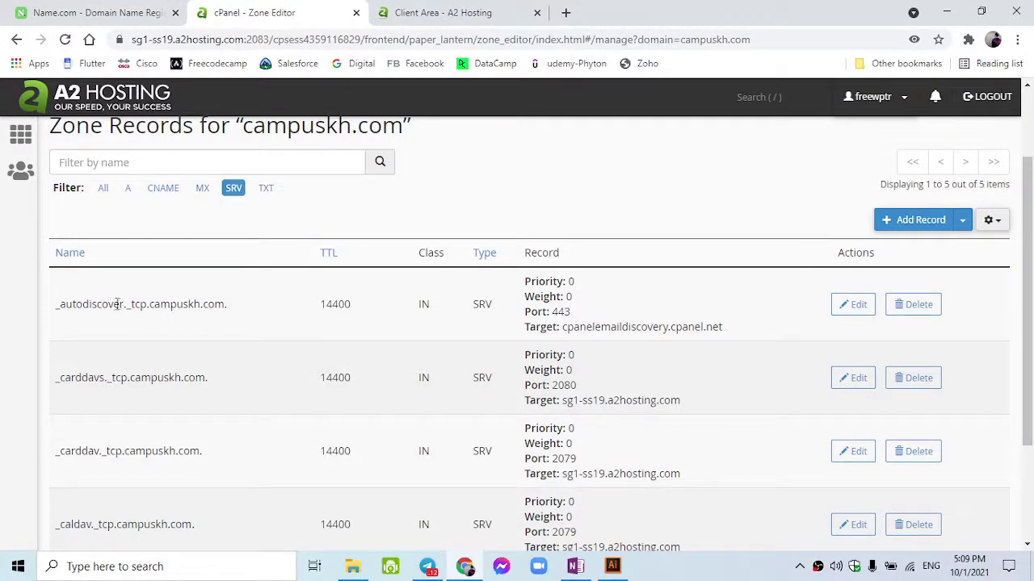
{"action": "left_click_drag", "start_coordinate": [122, 305], "coordinate": [65, 317]}
{"action": "key", "text": "ctrl+c"}
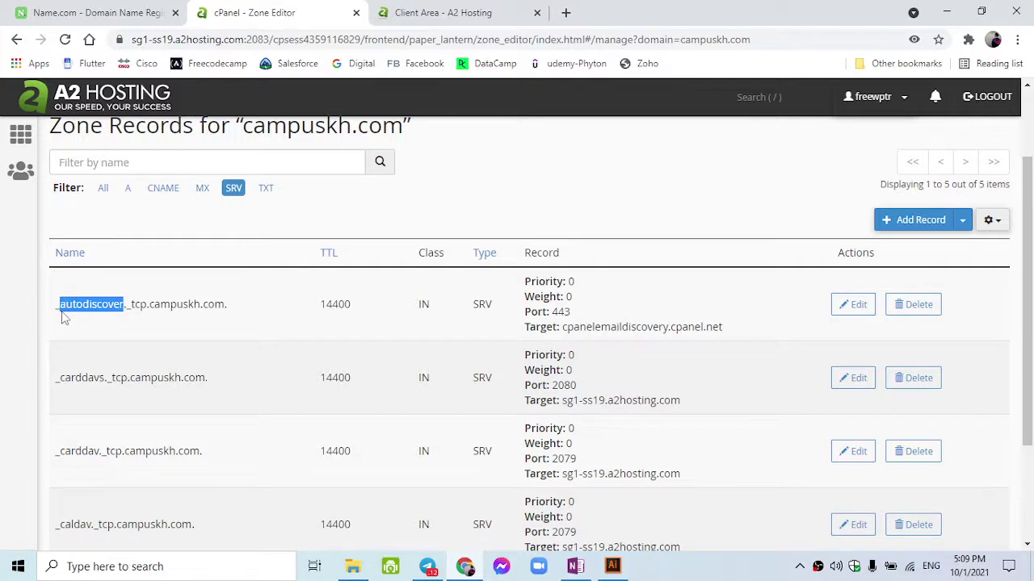
{"action": "left_click", "coordinate": [93, 12]}
{"action": "key", "text": "ctrl+v"}
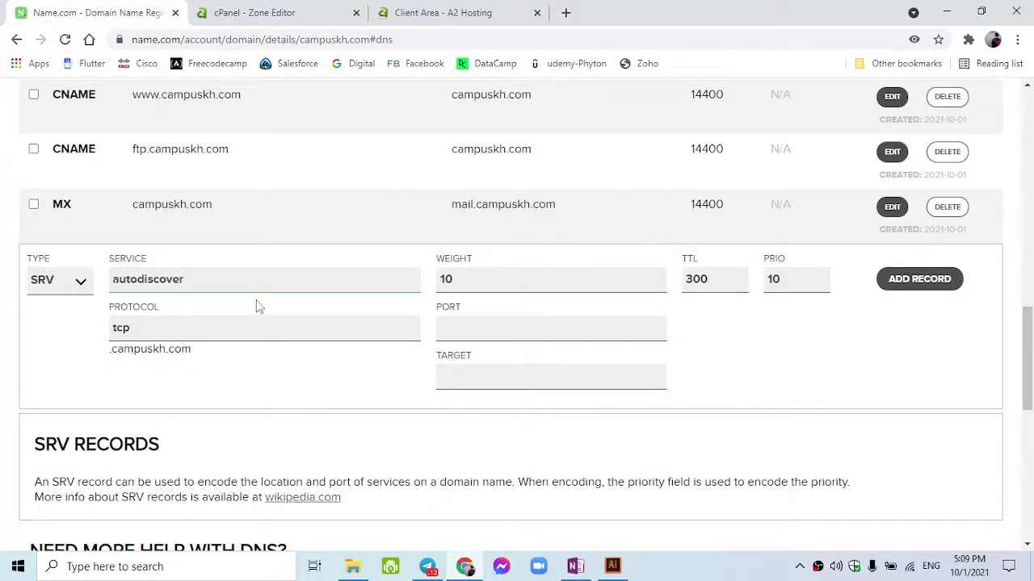
- Check the autodiscover record's values in cPanel and set the Name.com record's weight to 0, priority to 0 and port to 443
{"action": "left_click", "coordinate": [339, 11]}
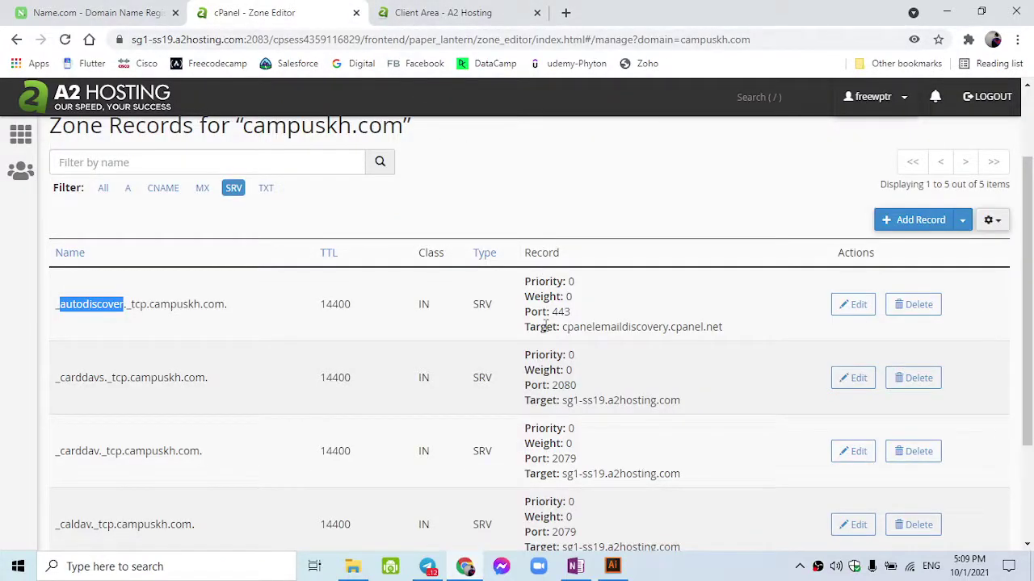
{"action": "left_click", "coordinate": [93, 12]}
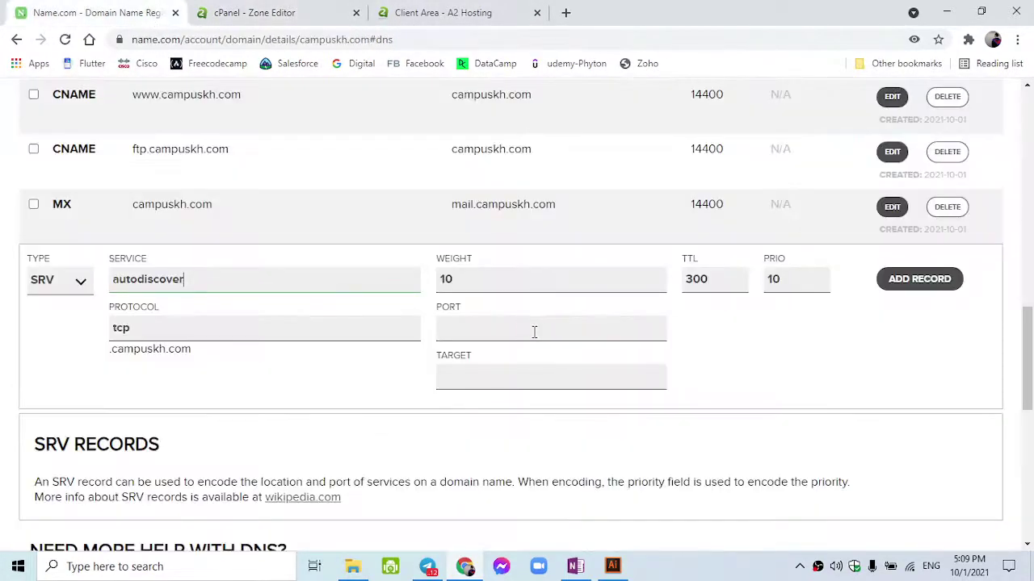
{"action": "double_click", "coordinate": [509, 283]}
{"action": "type", "text": "0"}
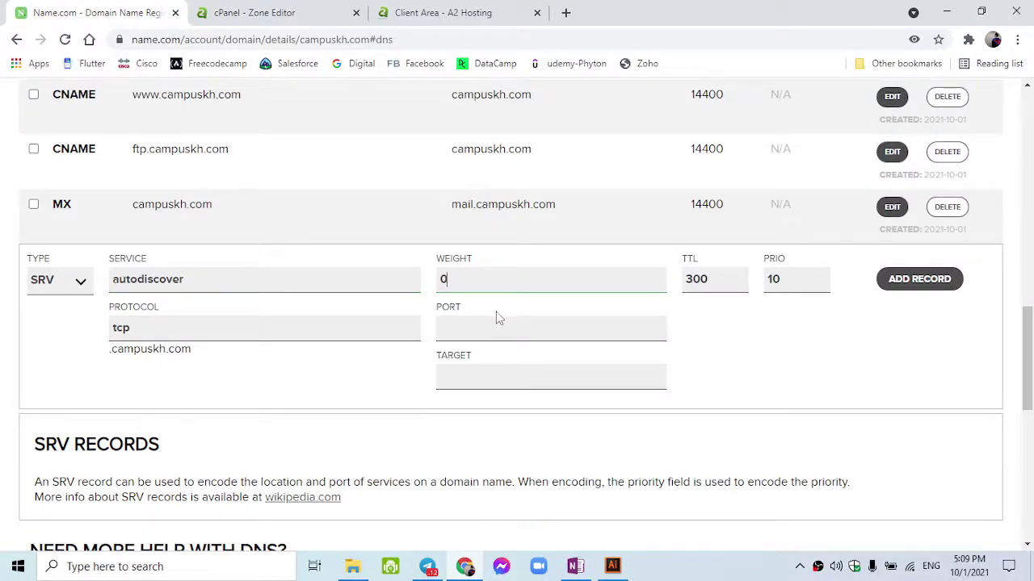
{"action": "double_click", "coordinate": [778, 279]}
{"action": "type", "text": "0"}
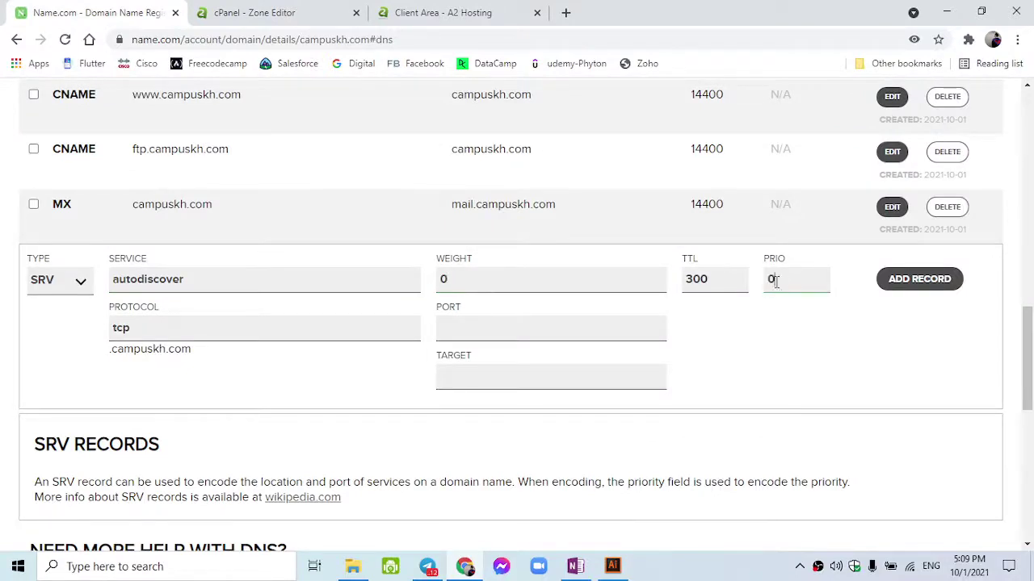
{"action": "left_click", "coordinate": [579, 329]}
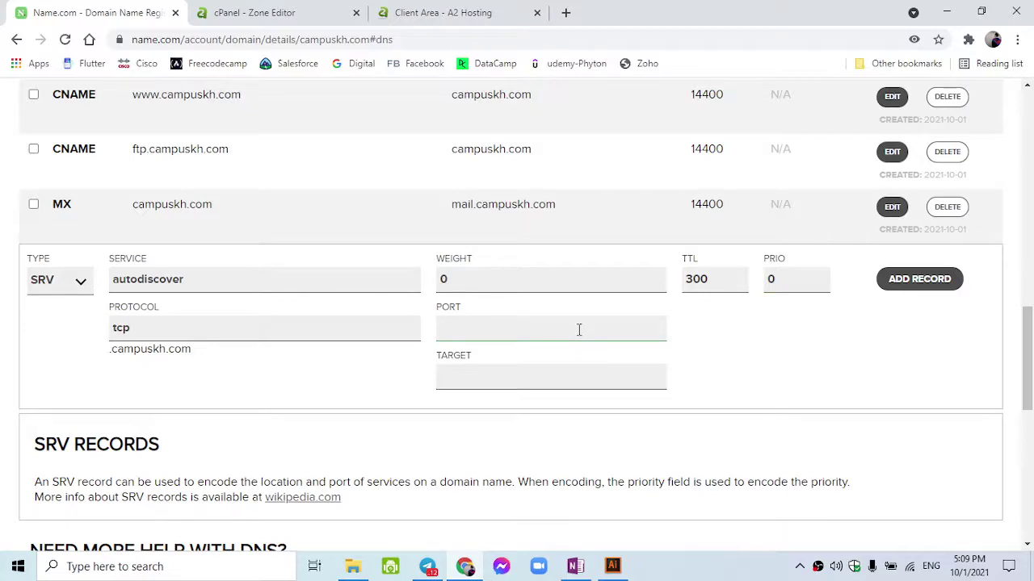
{"action": "type", "text": "443"}
- Copy the target cpanelemaildiscovery.cpanel.net from cPanel into the autodiscover SRV record's target on Name.com
{"action": "left_click", "coordinate": [436, 12]}
{"action": "left_click", "coordinate": [275, 12]}
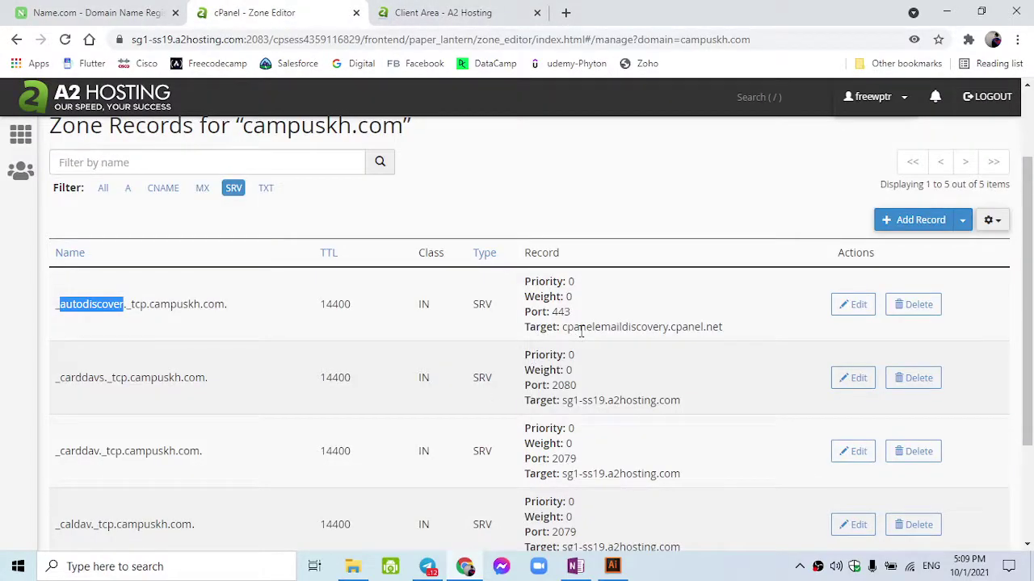
{"action": "double_click", "coordinate": [575, 326]}
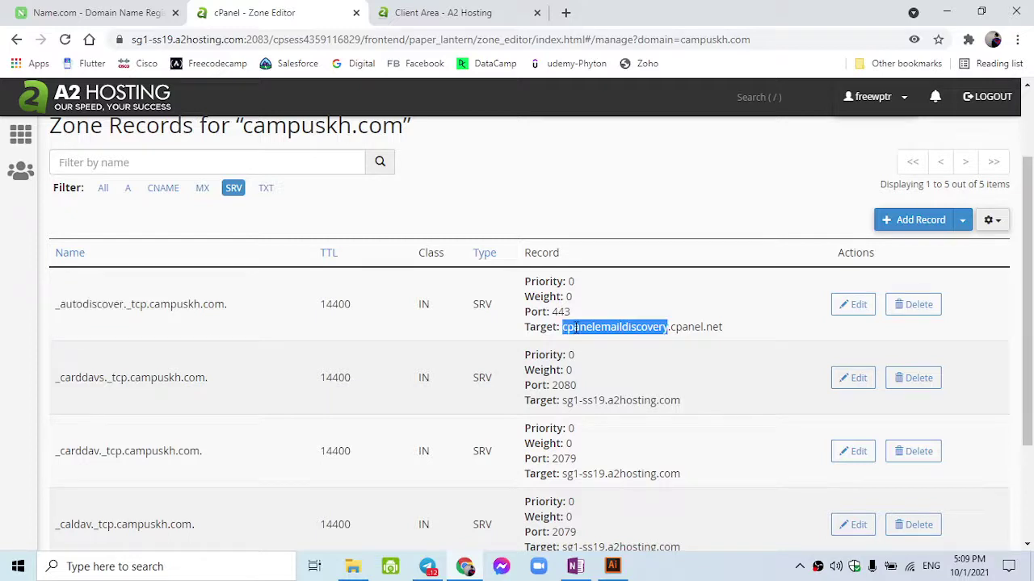
{"action": "left_click", "coordinate": [742, 335], "text": "shift"}
{"action": "key", "text": "ctrl+c"}
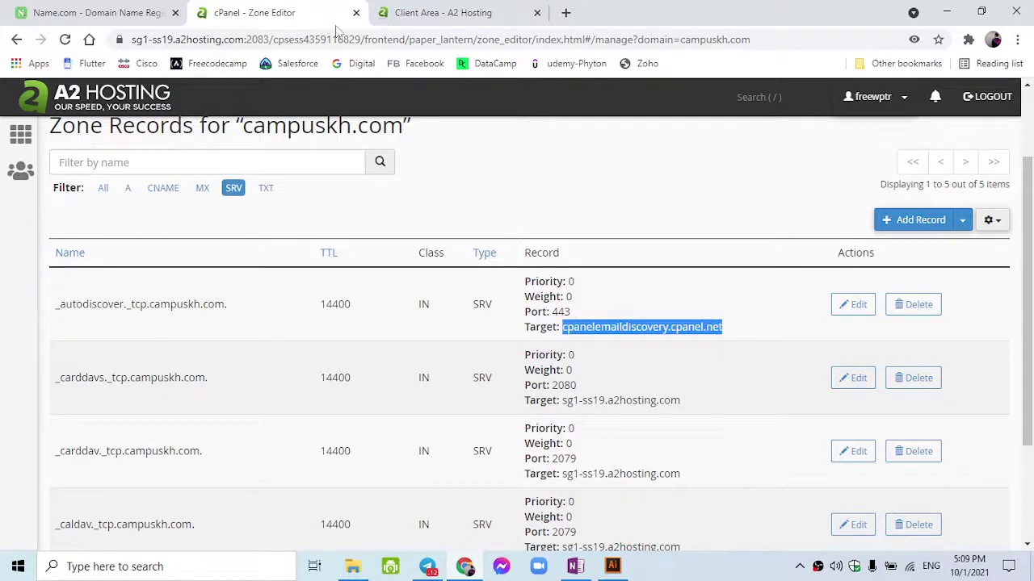
{"action": "left_click", "coordinate": [185, 10]}
{"action": "left_click", "coordinate": [463, 382]}
{"action": "key", "text": "ctrl+v"}
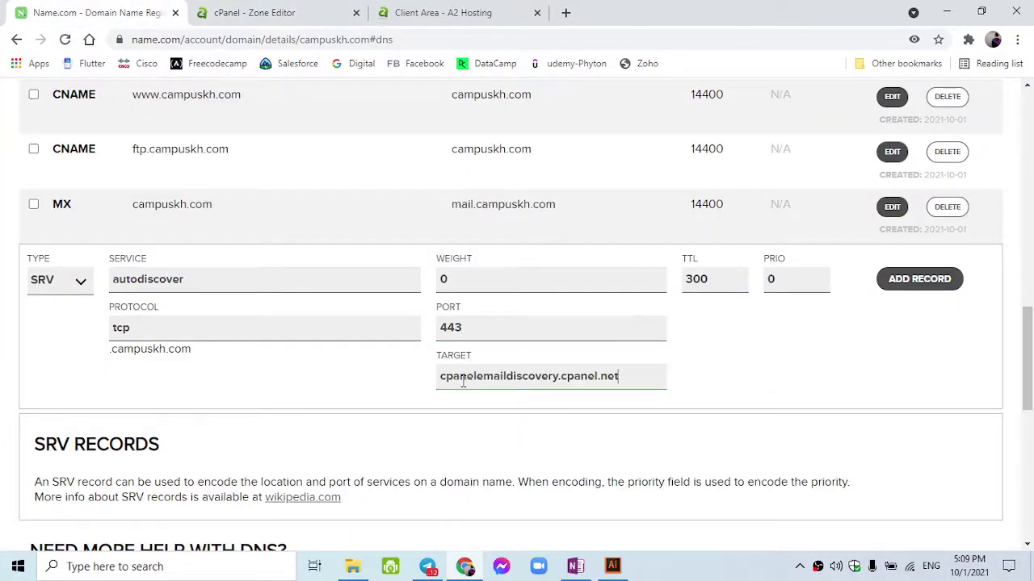
- Set the autodiscover SRV record's TTL to 14400, matching cPanel, and add the record
{"action": "double_click", "coordinate": [729, 283]}
{"action": "left_click", "coordinate": [266, 13]}
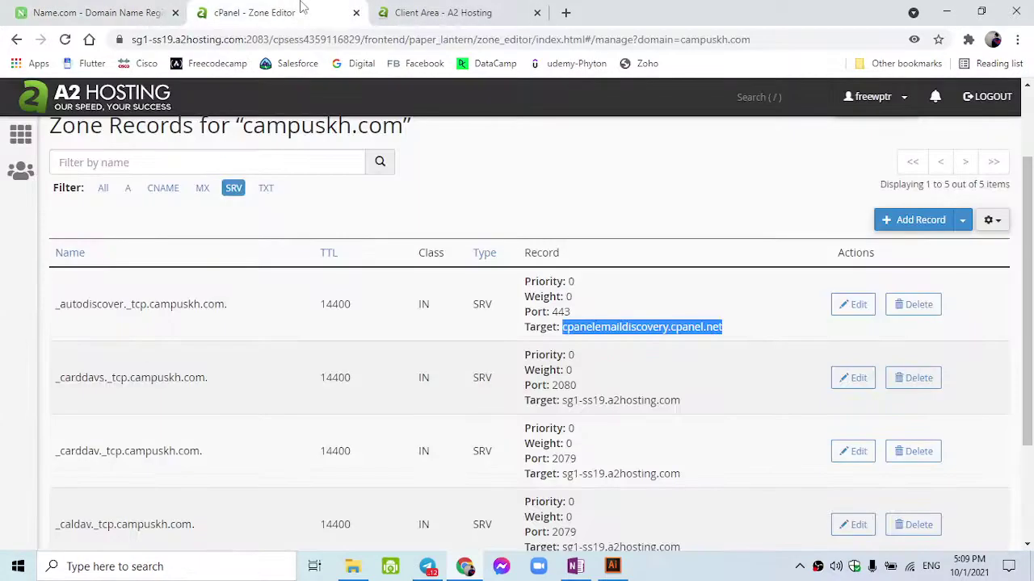
{"action": "left_click", "coordinate": [151, 10]}
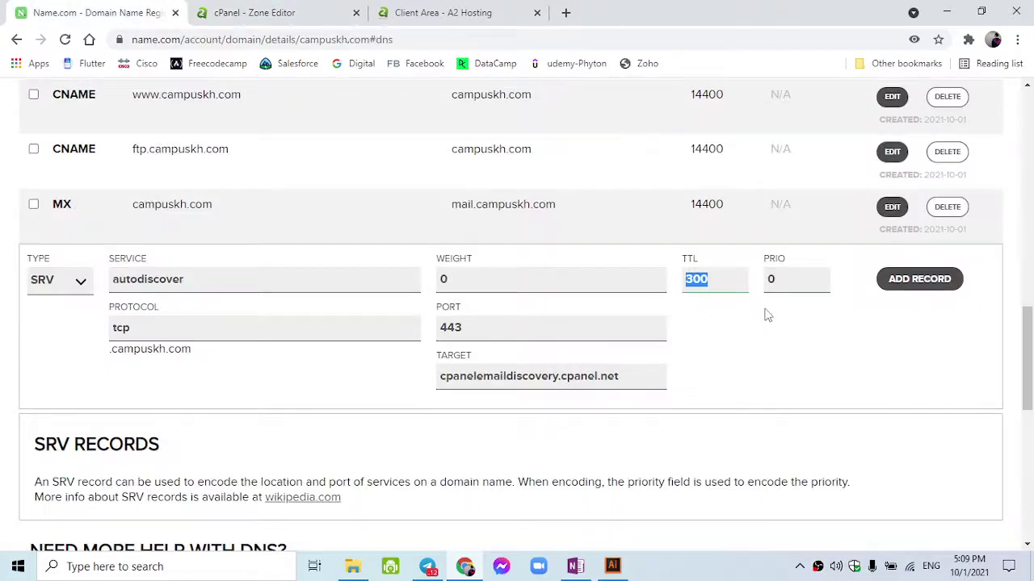
{"action": "type", "text": "144"}
{"action": "left_click", "coordinate": [906, 293]}
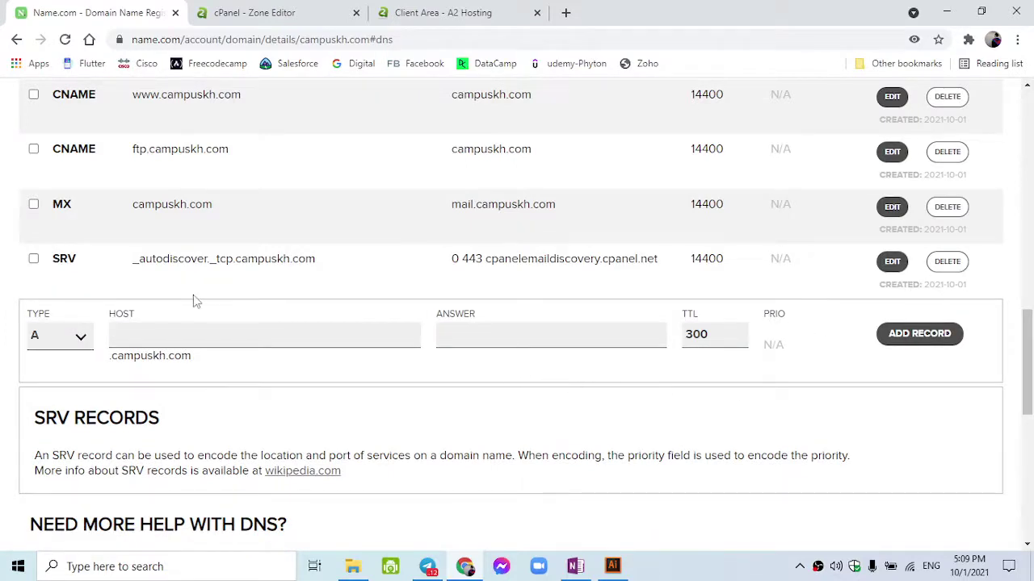
- Start another SRV record on Name.com and switch back to cPanel's zone records
{"action": "left_click", "coordinate": [81, 336]}
{"action": "left_click", "coordinate": [74, 432]}
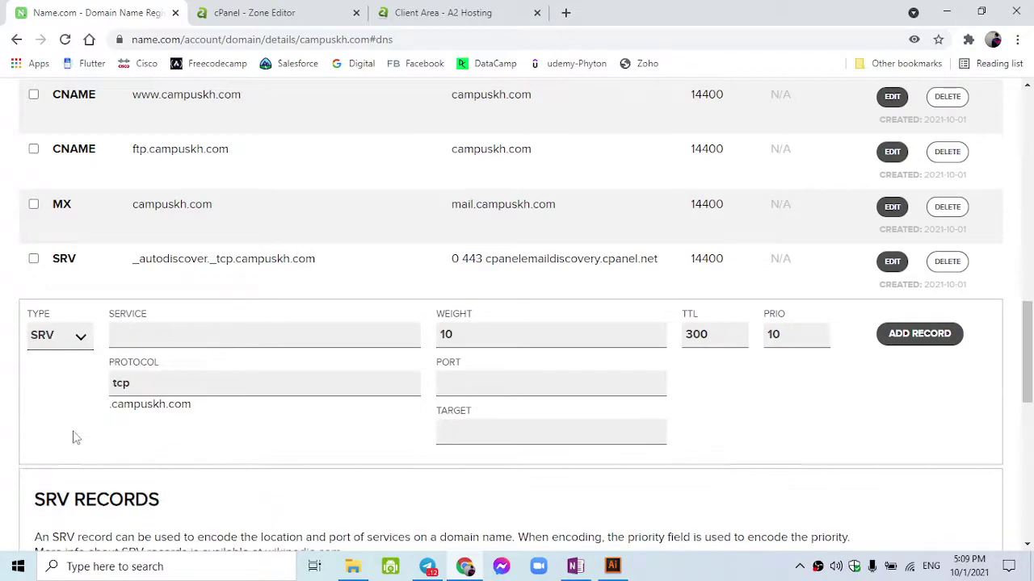
{"action": "left_click", "coordinate": [339, 10]}
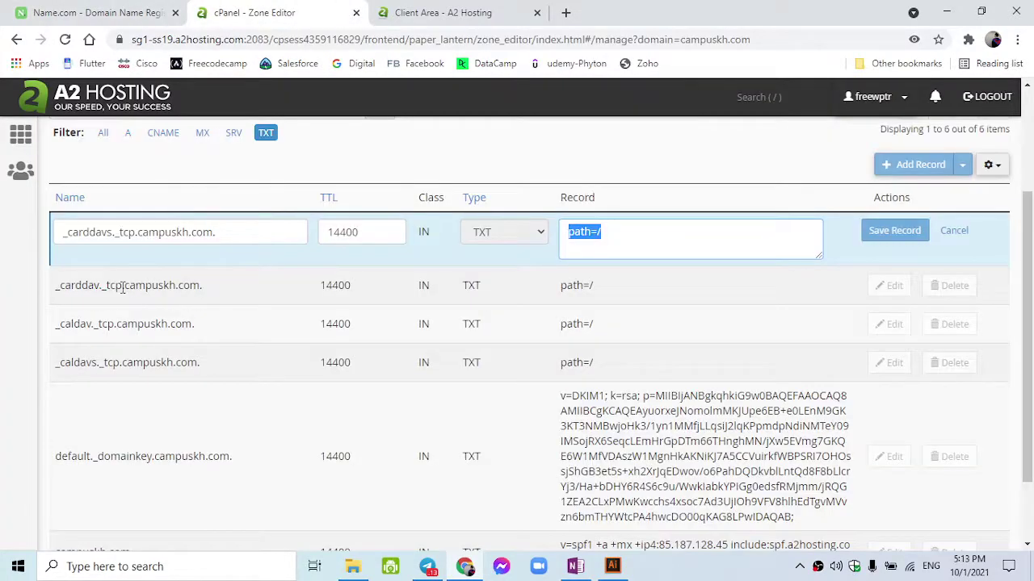
- Copy _carddav._tcp from cPanel's TXT records into the host of a new TXT record on Name.com
{"action": "left_click_drag", "start_coordinate": [122, 286], "coordinate": [57, 300]}
{"action": "key", "text": "ctrl+c"}
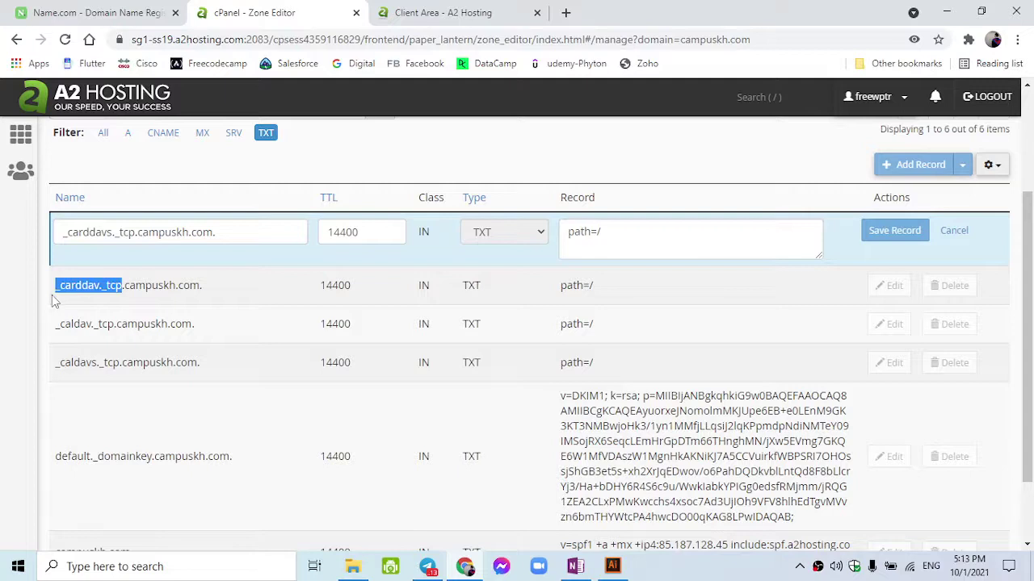
{"action": "left_click", "coordinate": [97, 12]}
{"action": "left_click", "coordinate": [81, 310]}
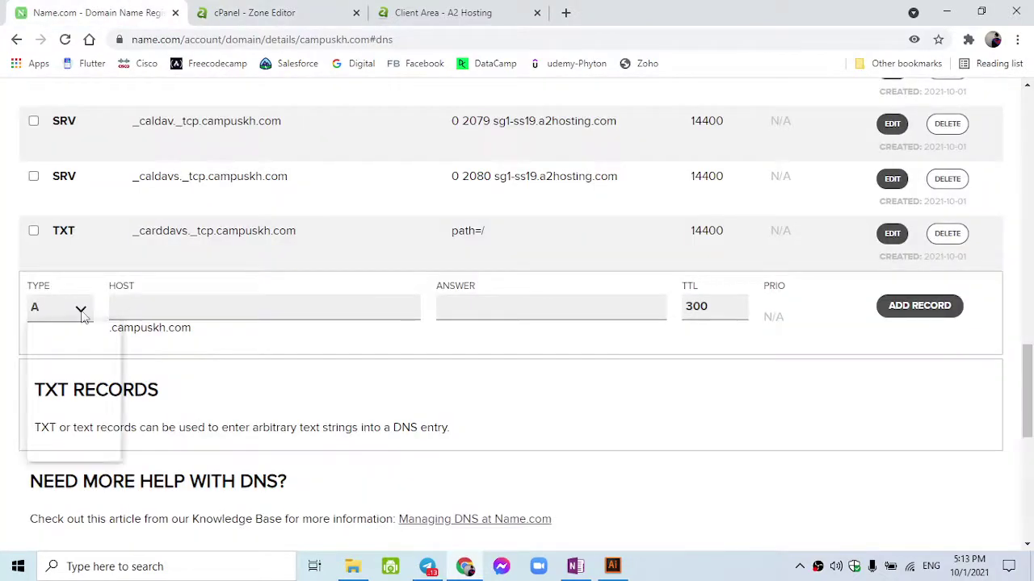
{"action": "left_click", "coordinate": [57, 390]}
{"action": "left_click", "coordinate": [152, 315]}
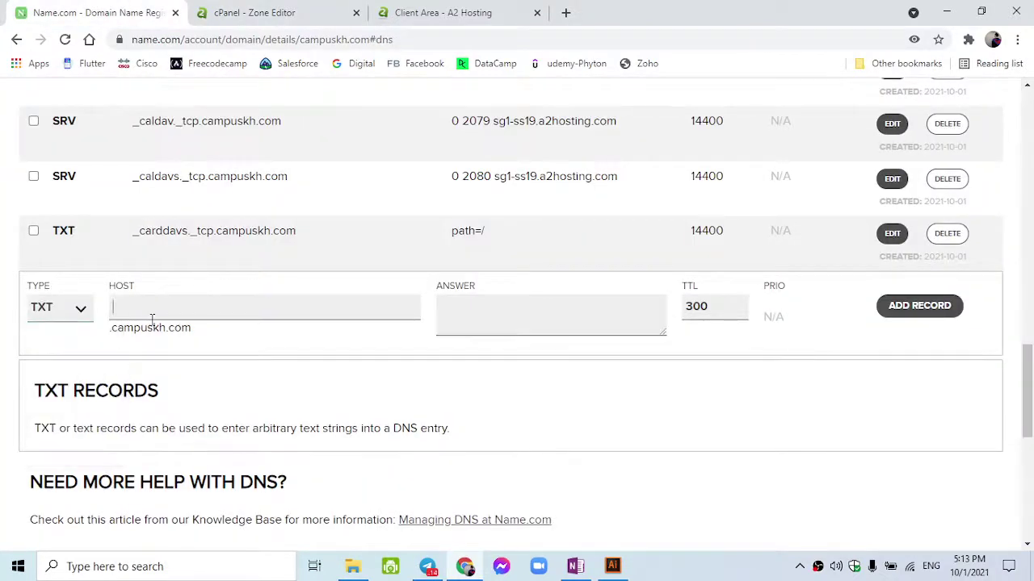
{"action": "key", "text": "ctrl+v"}
- Copy the value path=/ from cPanel into the answer of the _carddav._tcp TXT record on Name.com
{"action": "left_click", "coordinate": [321, 10]}
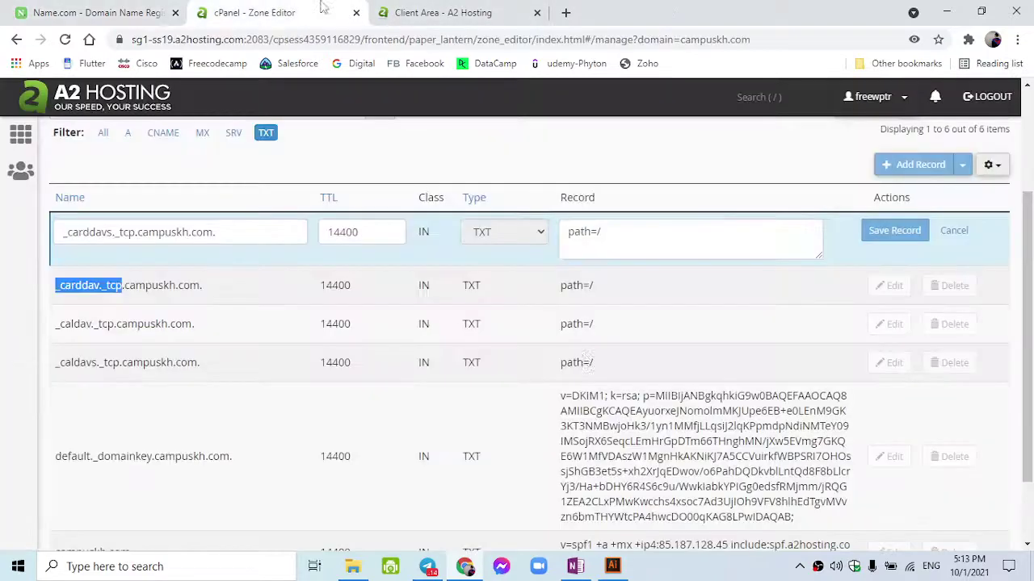
{"action": "left_click_drag", "start_coordinate": [616, 237], "coordinate": [541, 237]}
{"action": "key", "text": "ctrl+c"}
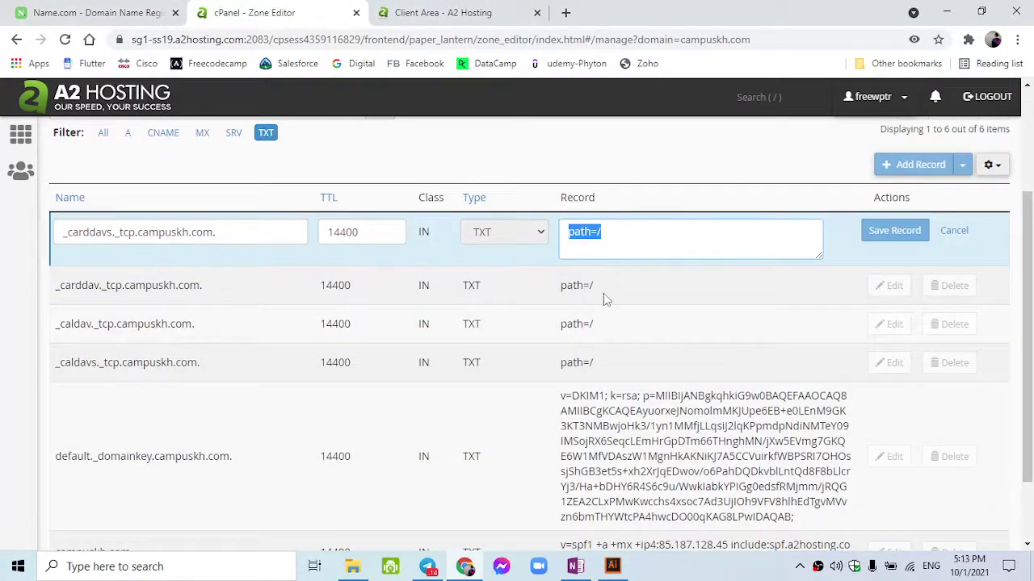
{"action": "left_click", "coordinate": [97, 12]}
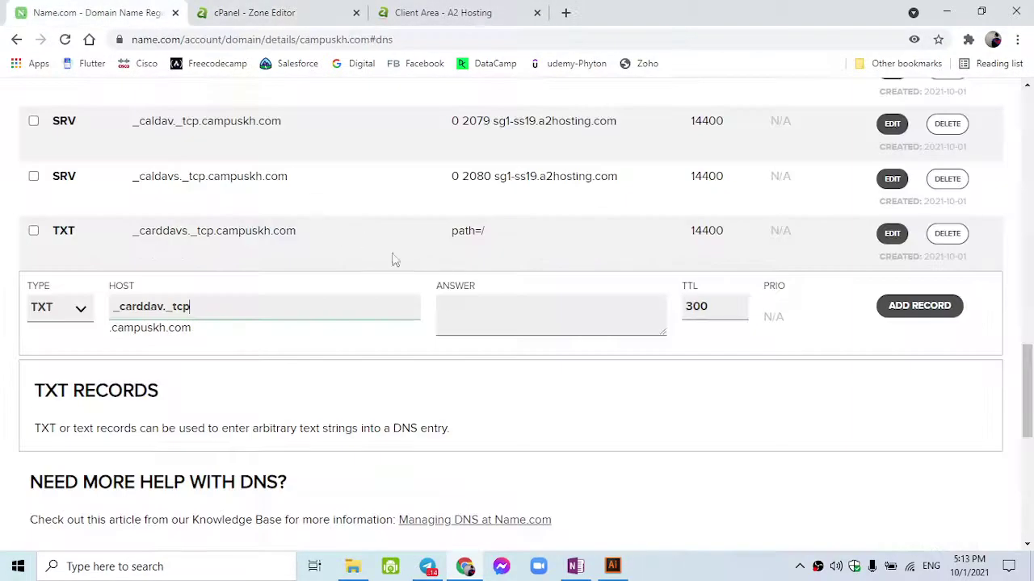
{"action": "left_click", "coordinate": [478, 309]}
{"action": "key", "text": "ctrl+v"}
- Set the _carddav._tcp TXT record's TTL to 14400 and add the record
{"action": "double_click", "coordinate": [732, 315]}
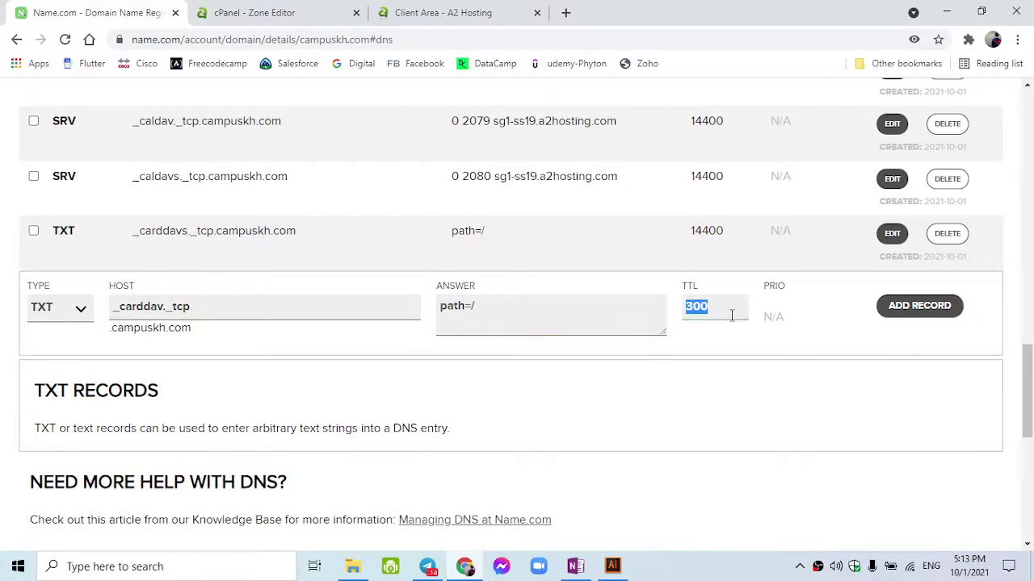
{"action": "type", "text": "14400"}
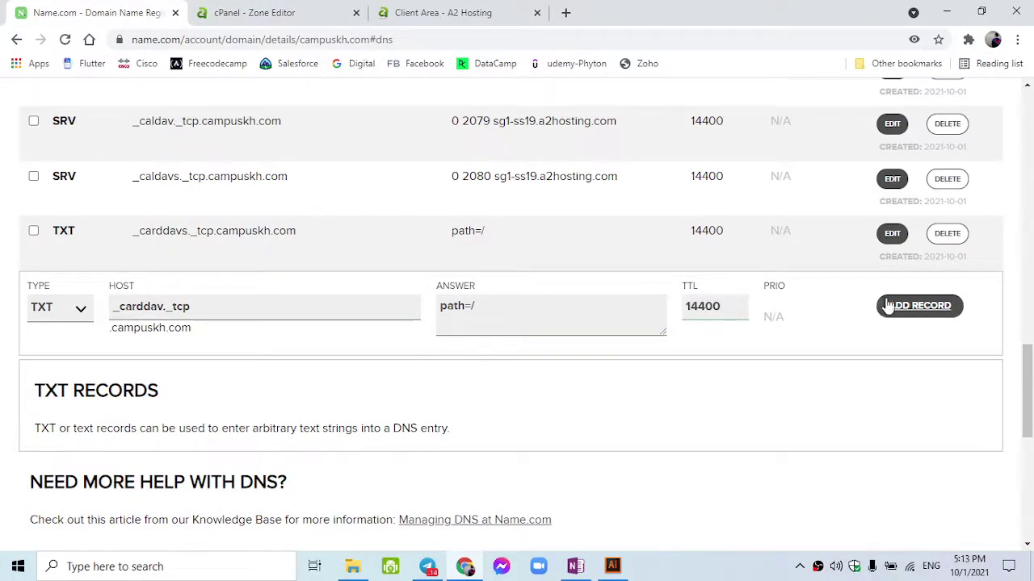
{"action": "left_click", "coordinate": [892, 304]}
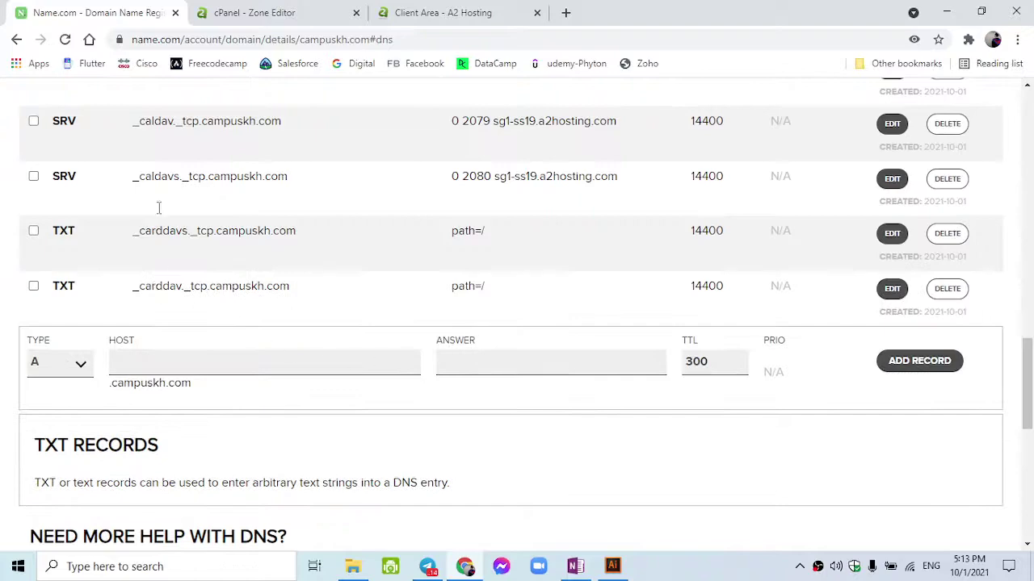
- Cancel the open record edit in cPanel and copy _caldav._tcp into the host of a new TXT record on Name.com
{"action": "left_click", "coordinate": [242, 12]}
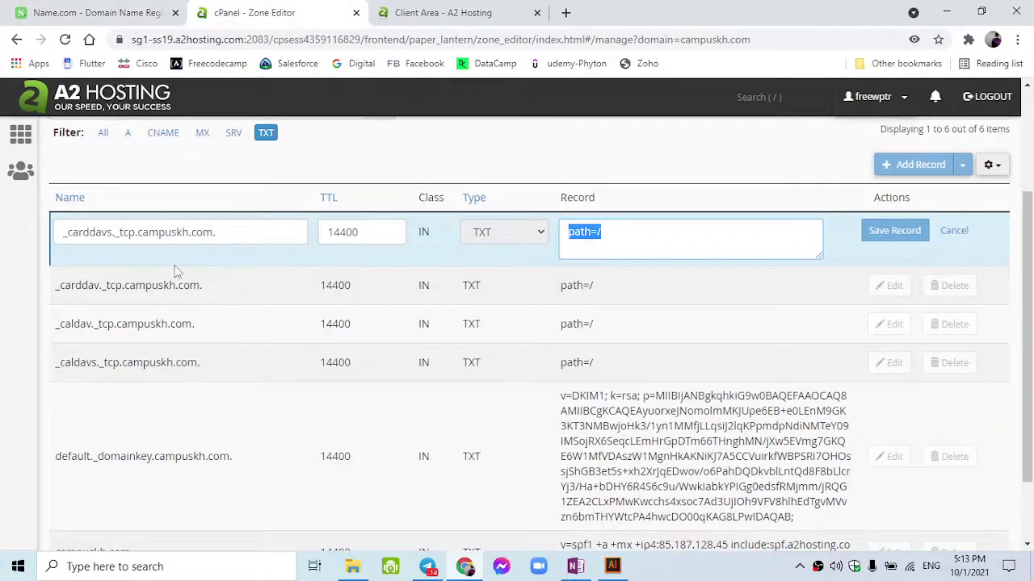
{"action": "left_click", "coordinate": [961, 233]}
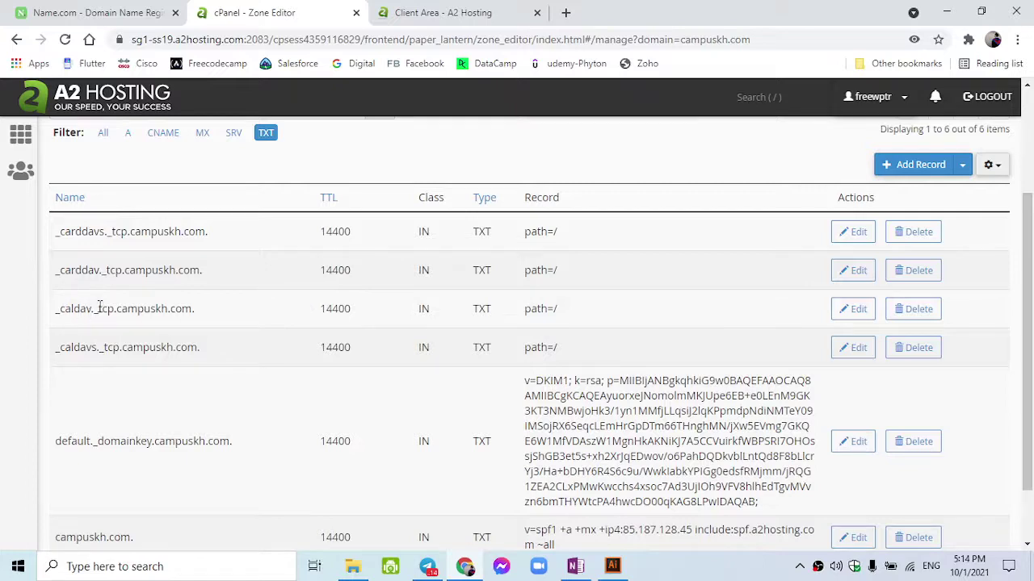
{"action": "left_click_drag", "start_coordinate": [117, 308], "coordinate": [54, 317]}
{"action": "key", "text": "ctrl+c"}
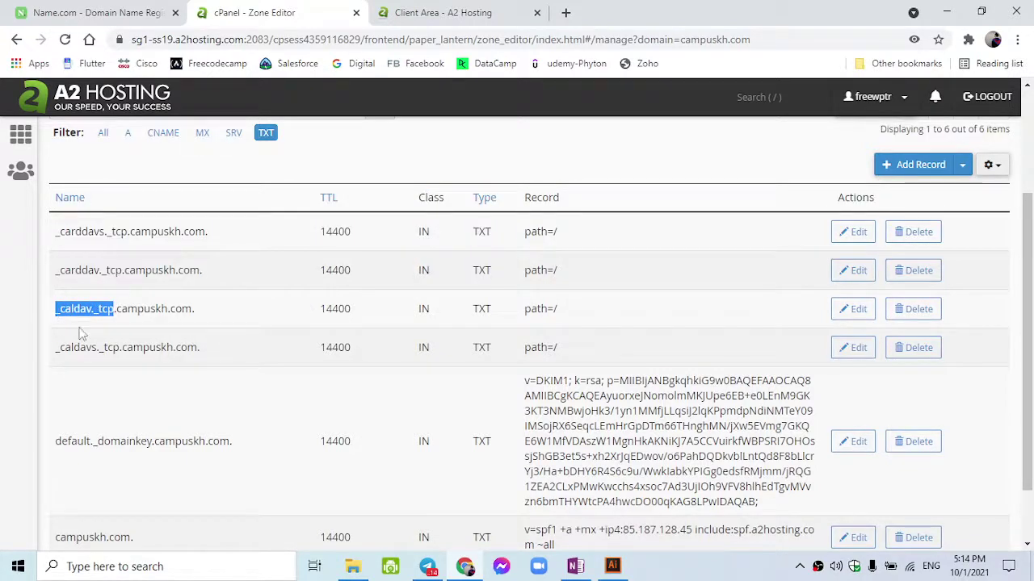
{"action": "left_click", "coordinate": [97, 12]}
{"action": "left_click", "coordinate": [86, 364]}
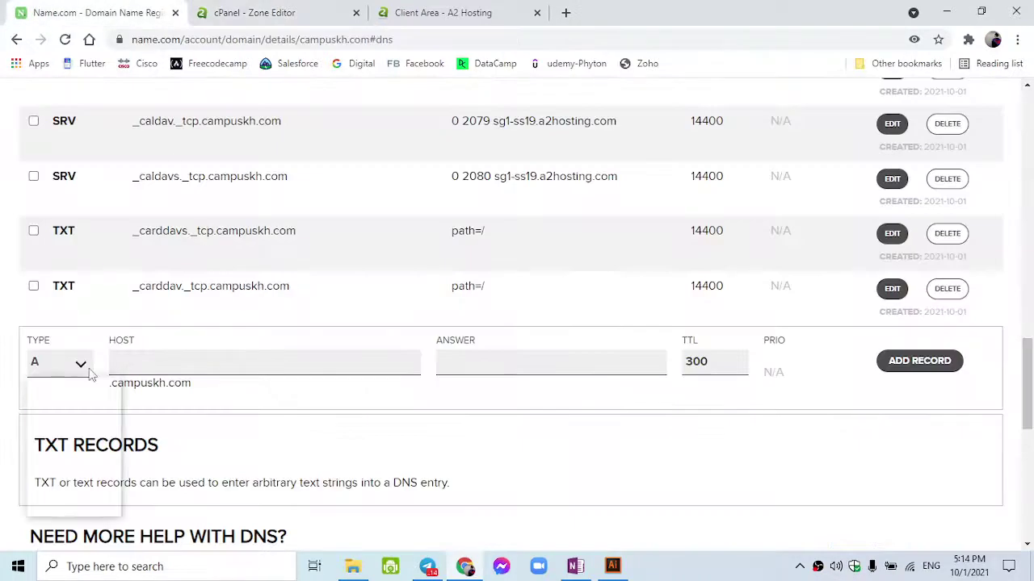
{"action": "left_click", "coordinate": [71, 445]}
{"action": "left_click", "coordinate": [146, 368]}
{"action": "key", "text": "ctrl+v"}
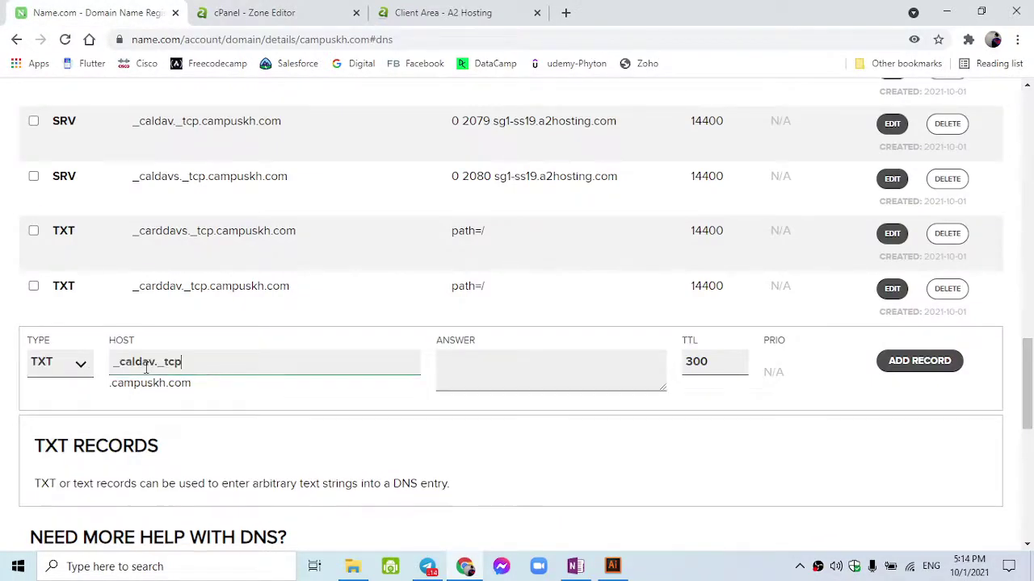
- Copy path=/ from the existing _carddav._tcp TXT record into the answer of the new _caldav._tcp TXT record
{"action": "left_click_drag", "start_coordinate": [508, 298], "coordinate": [444, 293]}
{"action": "key", "text": "ctrl+c"}
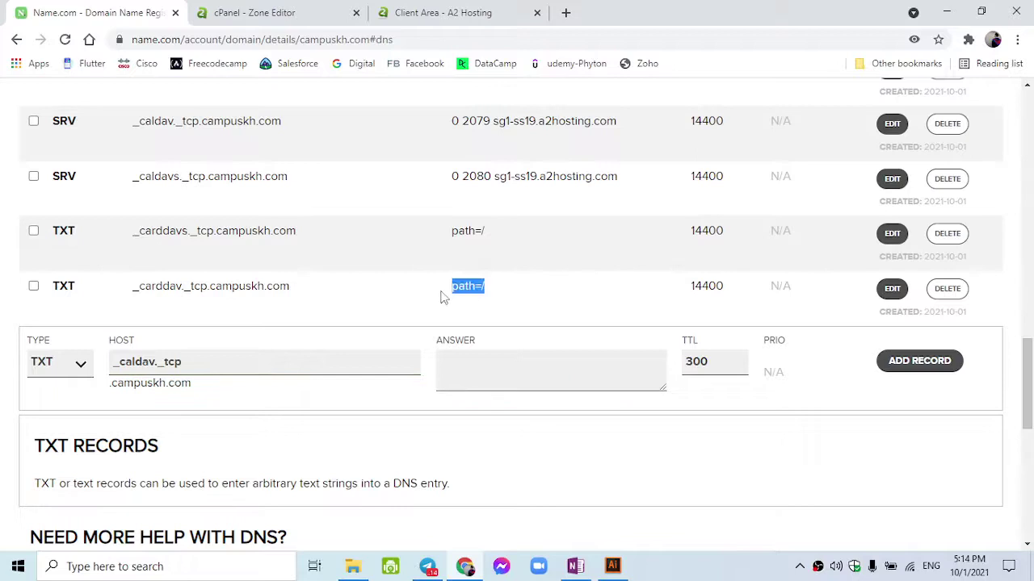
{"action": "left_click", "coordinate": [530, 355]}
{"action": "key", "text": "ctrl+v"}
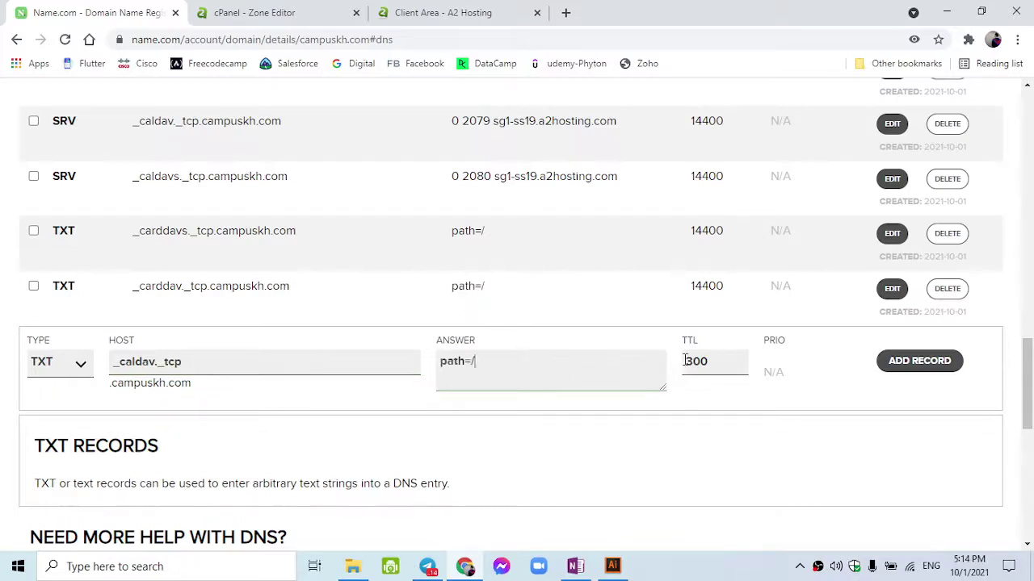
- Set the _caldav._tcp TXT record's TTL to 14400, add the record, and return to cPanel's Zone Editor
{"action": "key", "text": "Tab"}
{"action": "type", "text": "14"}
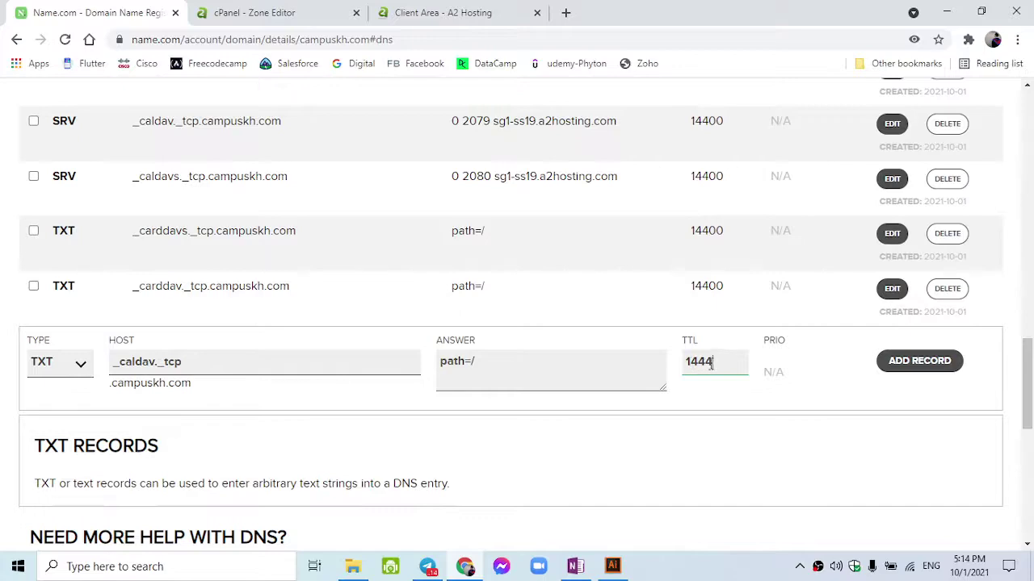
{"action": "left_click", "coordinate": [919, 361]}
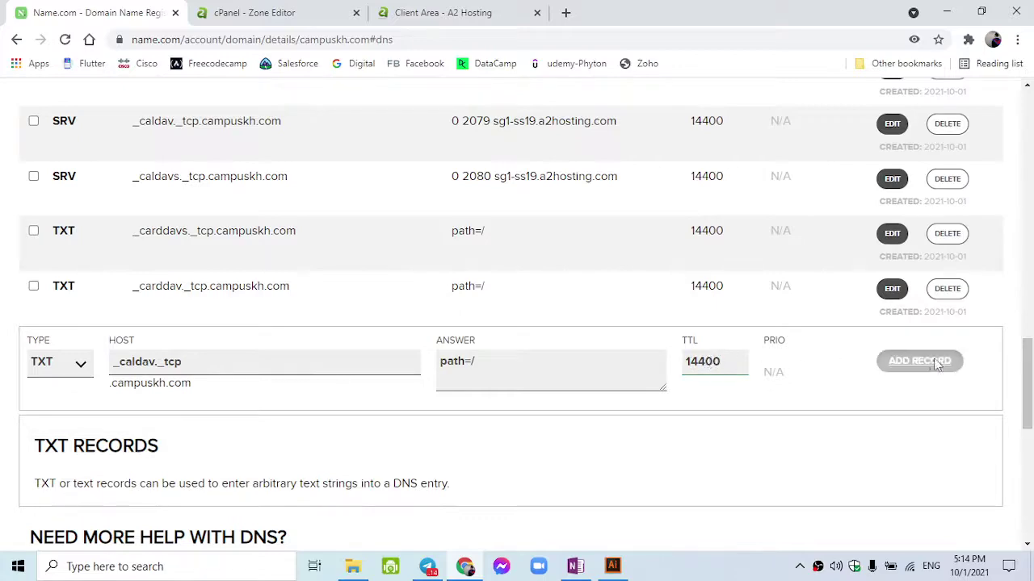
{"action": "left_click", "coordinate": [291, 12]}
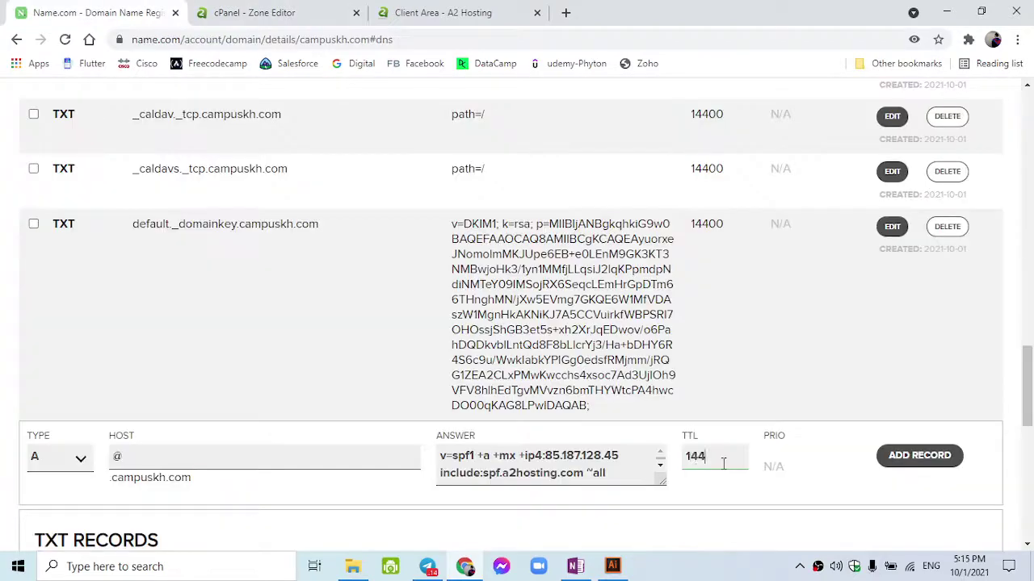
- Complete the v=spf1 record on Name.com with type TXT, host @ and TTL 14400, and add it
{"action": "type", "text": "00"}
{"action": "left_click", "coordinate": [917, 457]}
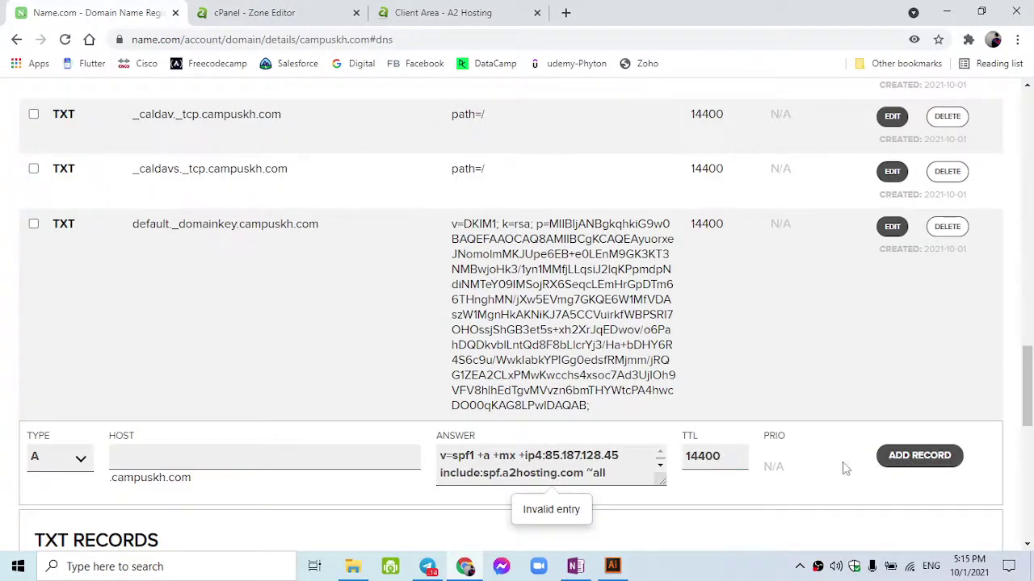
{"action": "left_click", "coordinate": [361, 450]}
{"action": "left_click", "coordinate": [77, 456]}
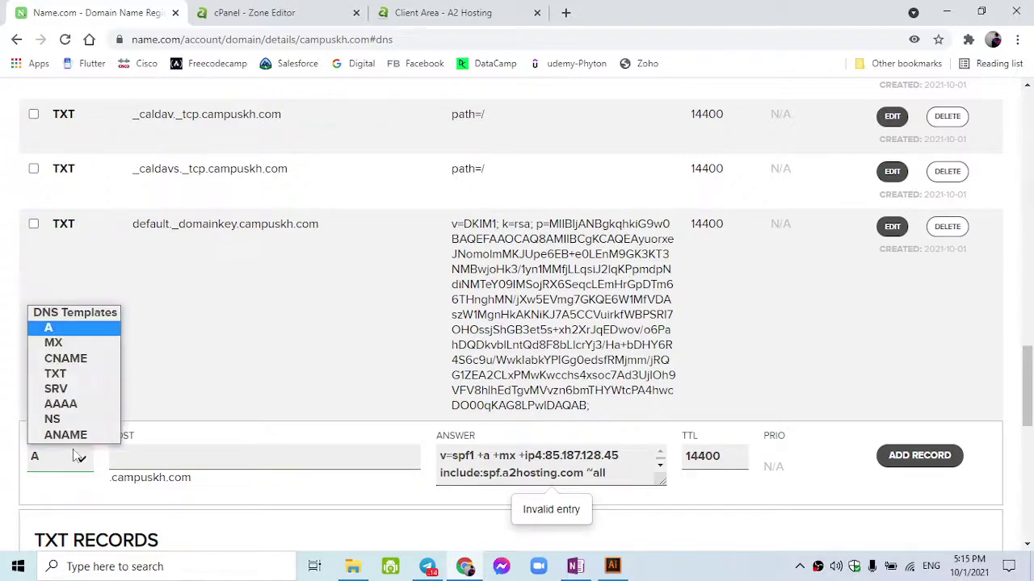
{"action": "left_click", "coordinate": [83, 381]}
{"action": "left_click", "coordinate": [154, 455]}
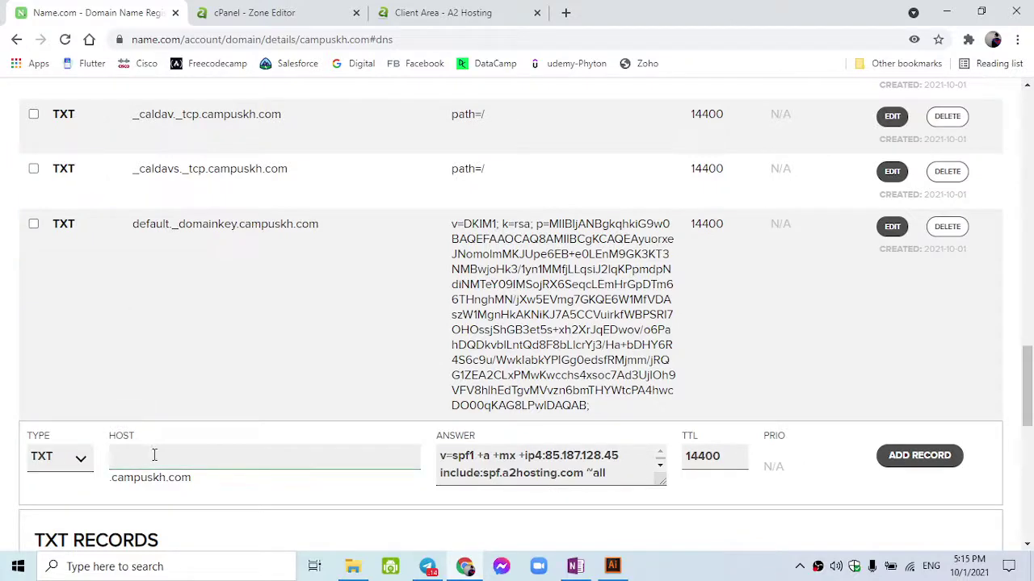
{"action": "type", "text": "@"}
{"action": "left_click", "coordinate": [902, 466]}
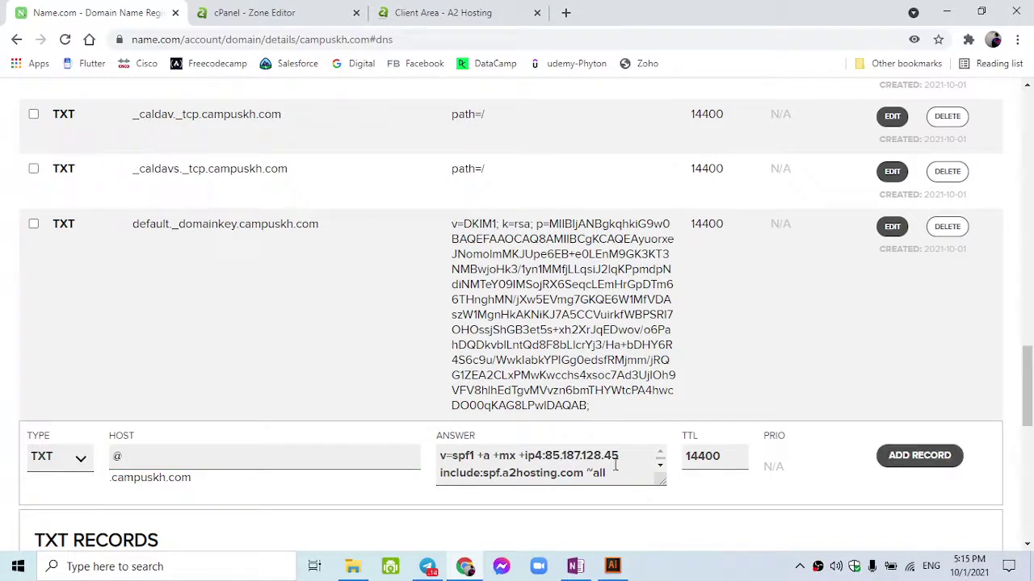
{"action": "left_click", "coordinate": [886, 459]}
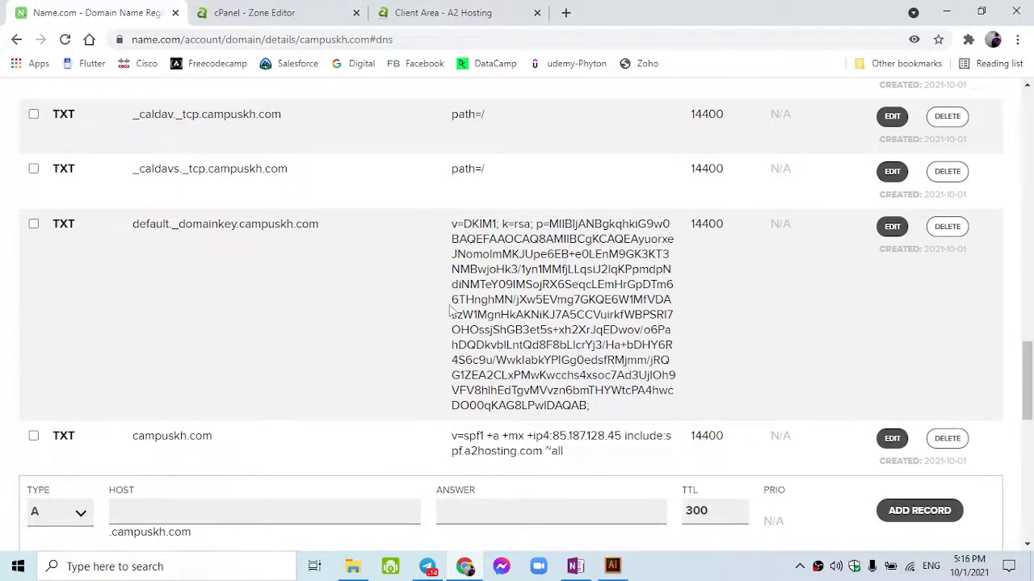
- Review the full list of A, SRV and TXT records for campuskh.com on Name.com against cPanel
{"action": "scroll", "coordinate": [434, 325], "scroll_direction": "up", "scroll_amount": 10}
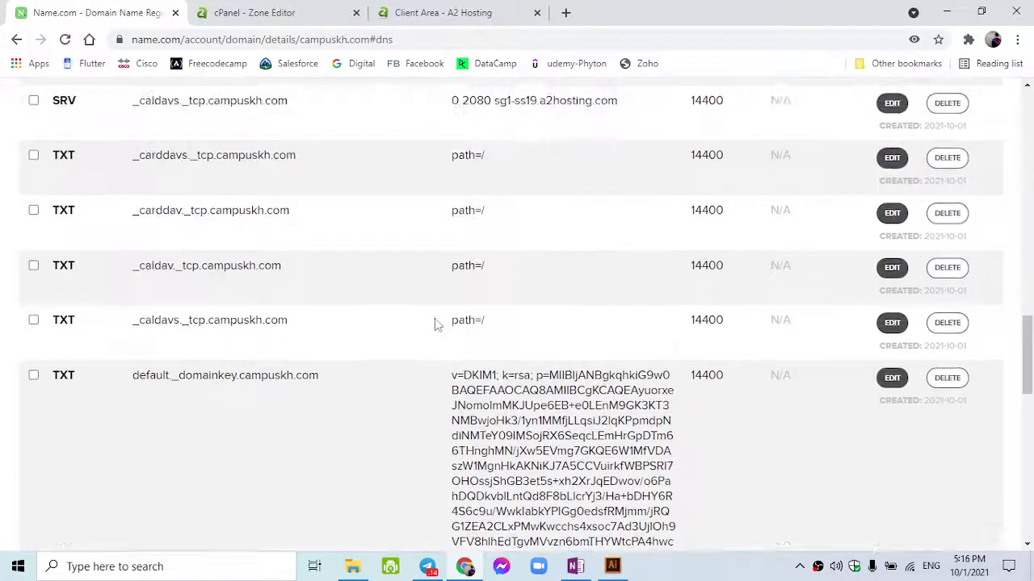
{"action": "scroll", "coordinate": [434, 325], "scroll_direction": "up", "scroll_amount": 9}
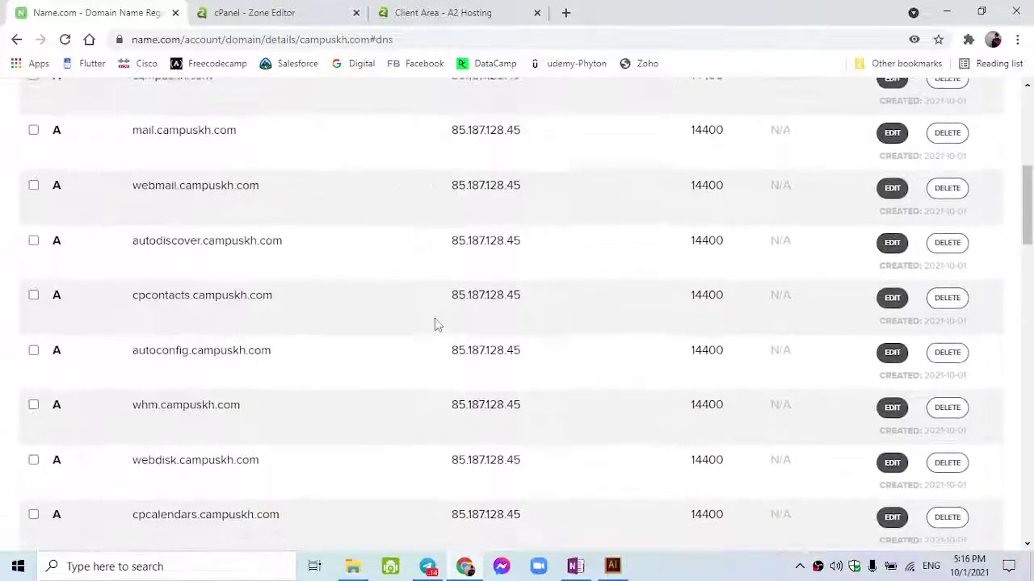
{"action": "scroll", "coordinate": [435, 325], "scroll_direction": "down", "scroll_amount": 12}
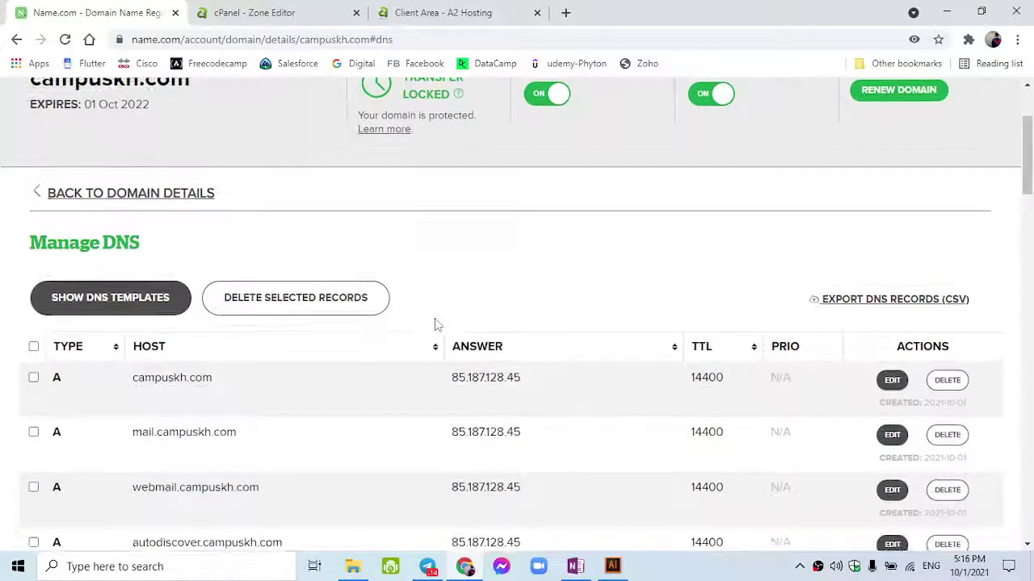
{"action": "scroll", "coordinate": [435, 325], "scroll_direction": "down", "scroll_amount": 5}
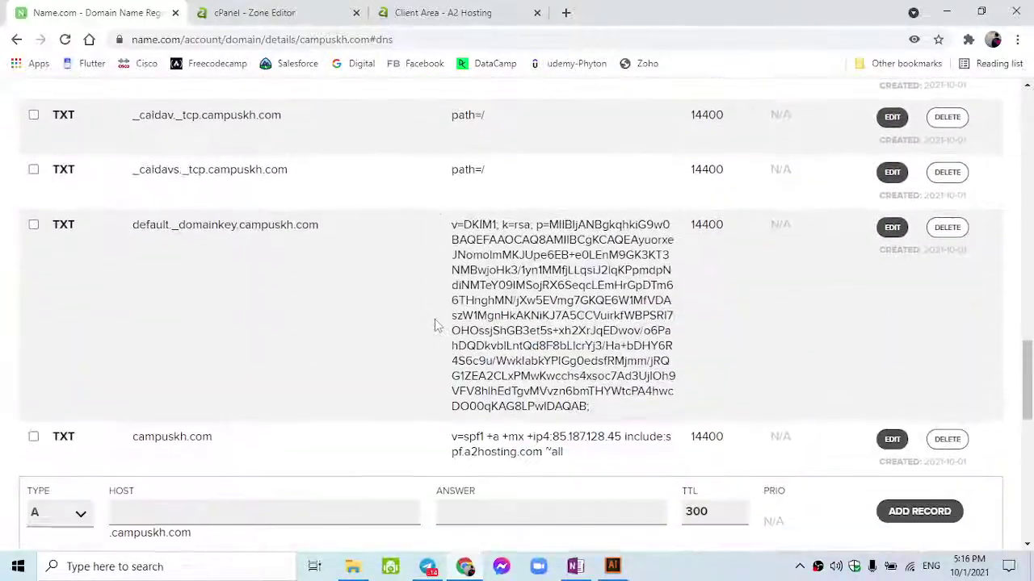
{"action": "scroll", "coordinate": [435, 325], "scroll_direction": "up", "scroll_amount": 6}
{"action": "scroll", "coordinate": [435, 325], "scroll_direction": "up", "scroll_amount": 10}
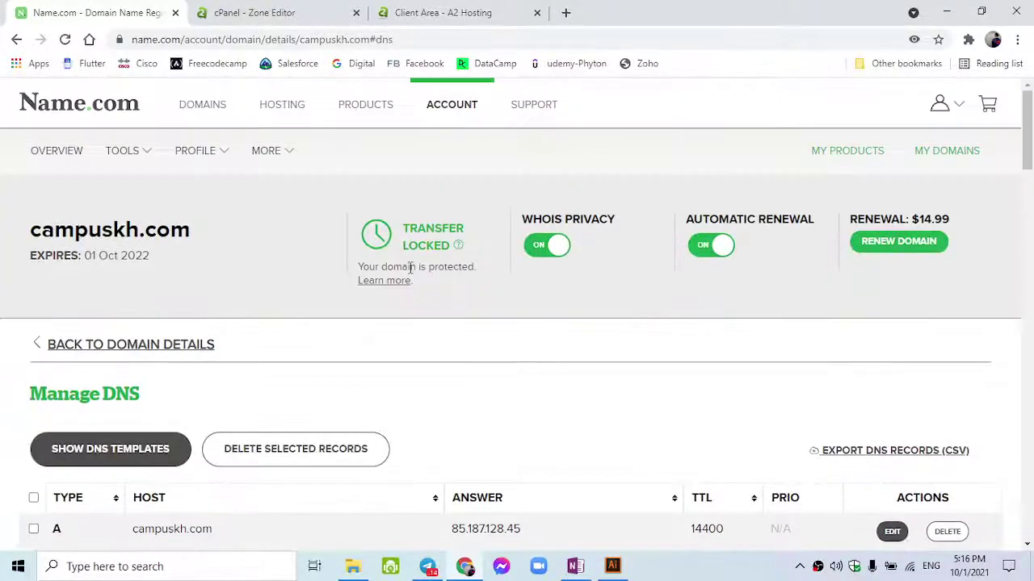
{"action": "left_click", "coordinate": [254, 9]}
{"action": "left_click", "coordinate": [139, 9]}
- Copy the domain name campuskh.com from Name.com and open it in a new browser tab to check the site's response
{"action": "left_click_drag", "start_coordinate": [210, 237], "coordinate": [24, 234]}
{"action": "key", "text": "ctrl+c"}
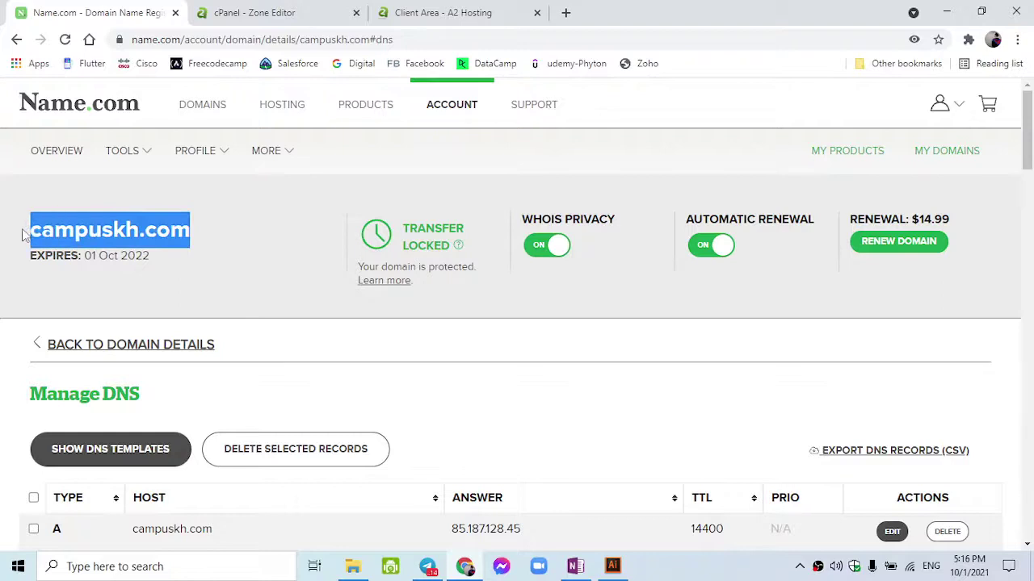
{"action": "left_click", "coordinate": [452, 12]}
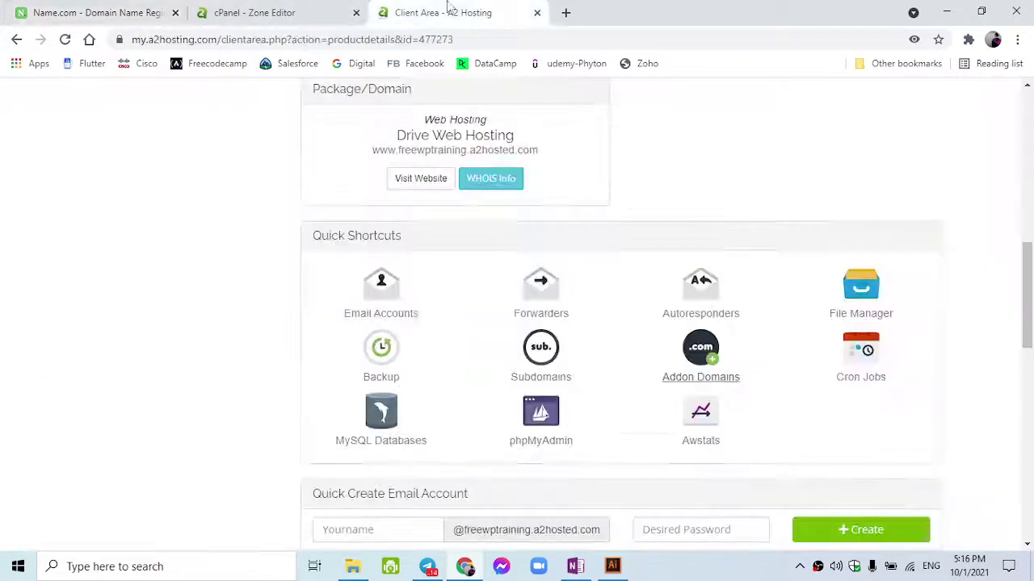
{"action": "left_click", "coordinate": [565, 12]}
{"action": "key", "text": "ctrl+v"}
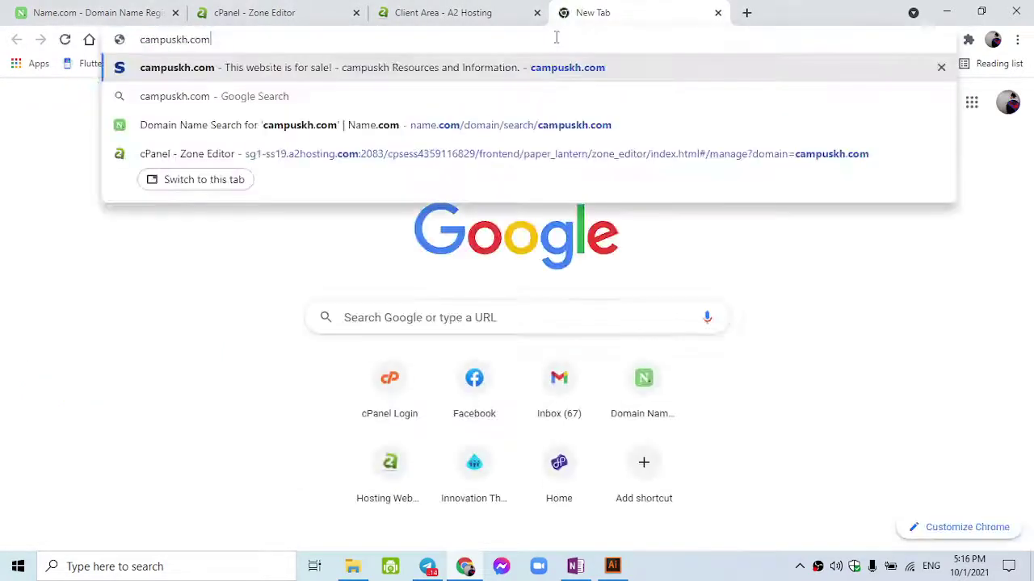
{"action": "key", "text": "Return"}
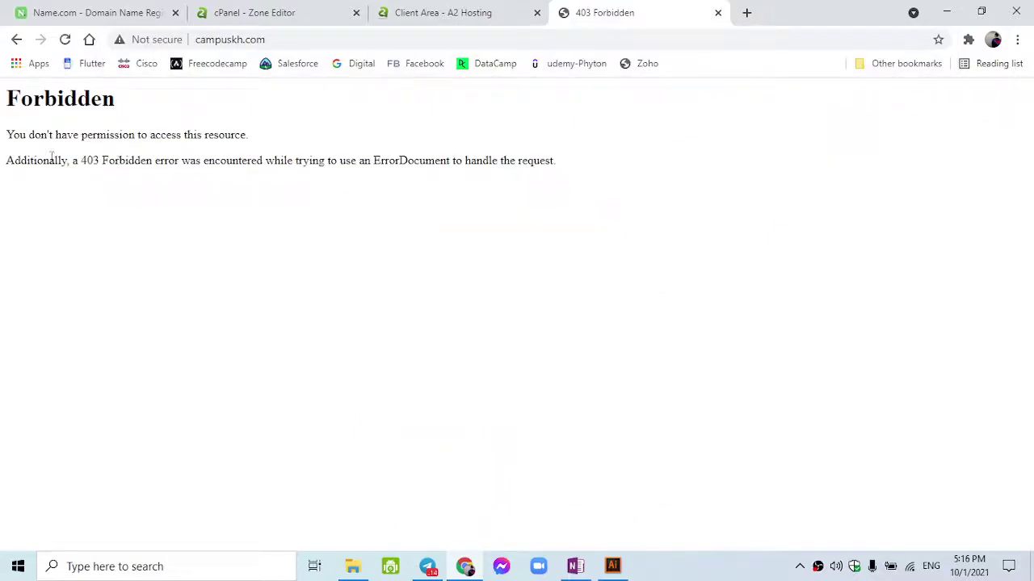
{"action": "left_click_drag", "start_coordinate": [33, 110], "coordinate": [113, 121]}
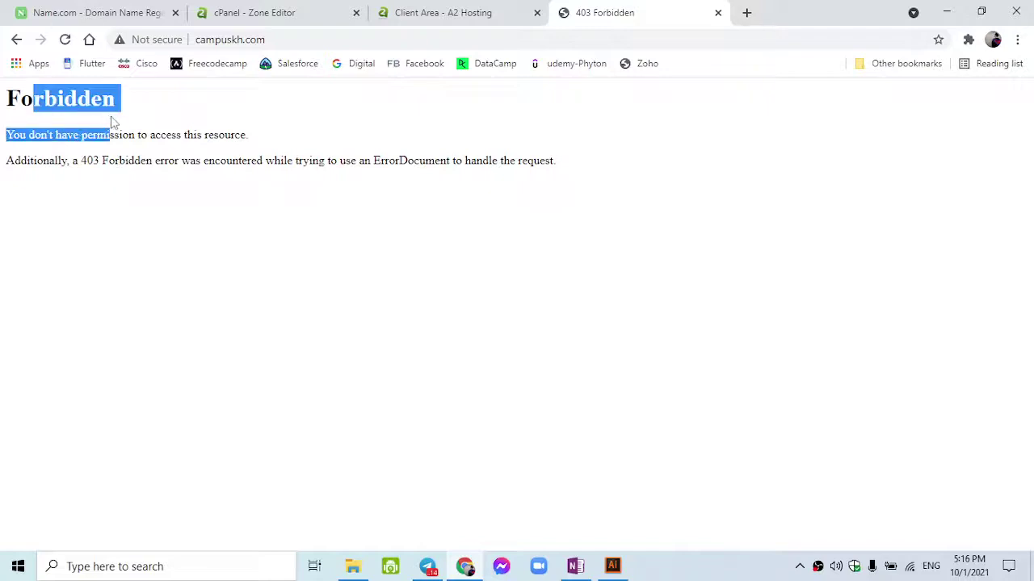
{"action": "left_click", "coordinate": [83, 157]}
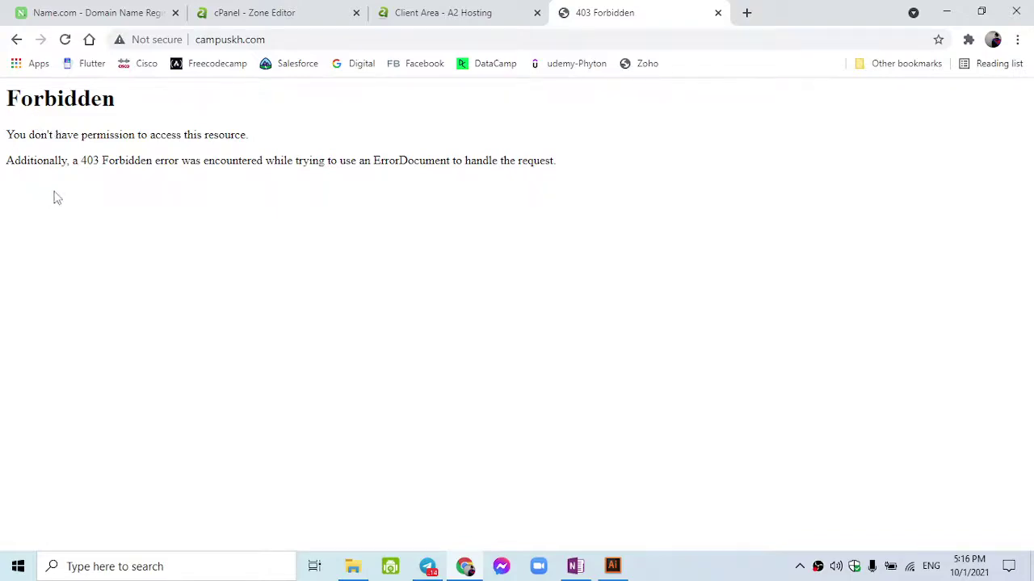
- Return to Name.com's Manage DNS page and look over the A records for campuskh.com
{"action": "left_click", "coordinate": [68, 23]}
{"action": "scroll", "coordinate": [208, 342], "scroll_direction": "down", "scroll_amount": 3}
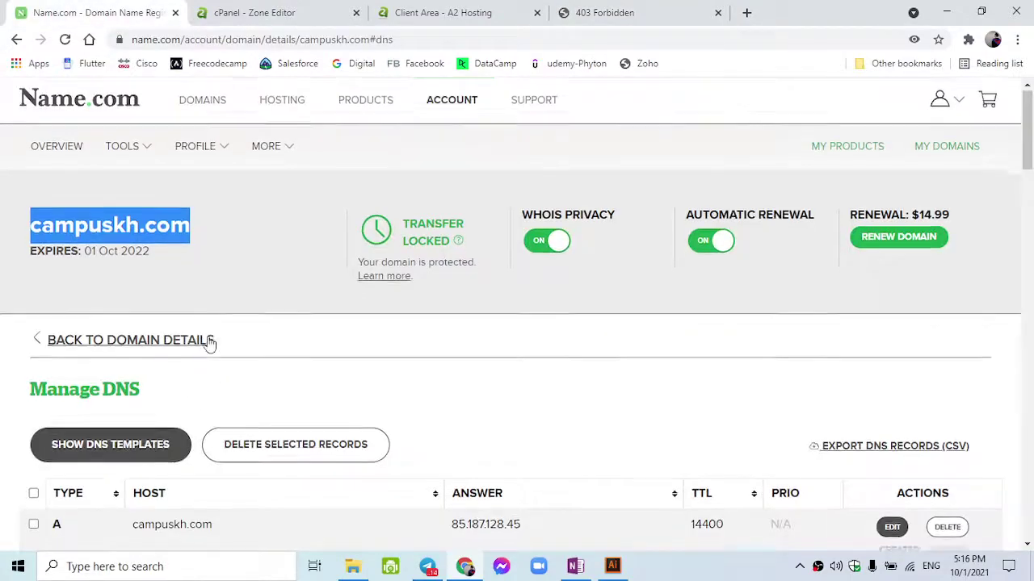
{"action": "scroll", "coordinate": [208, 356], "scroll_direction": "down", "scroll_amount": 1}
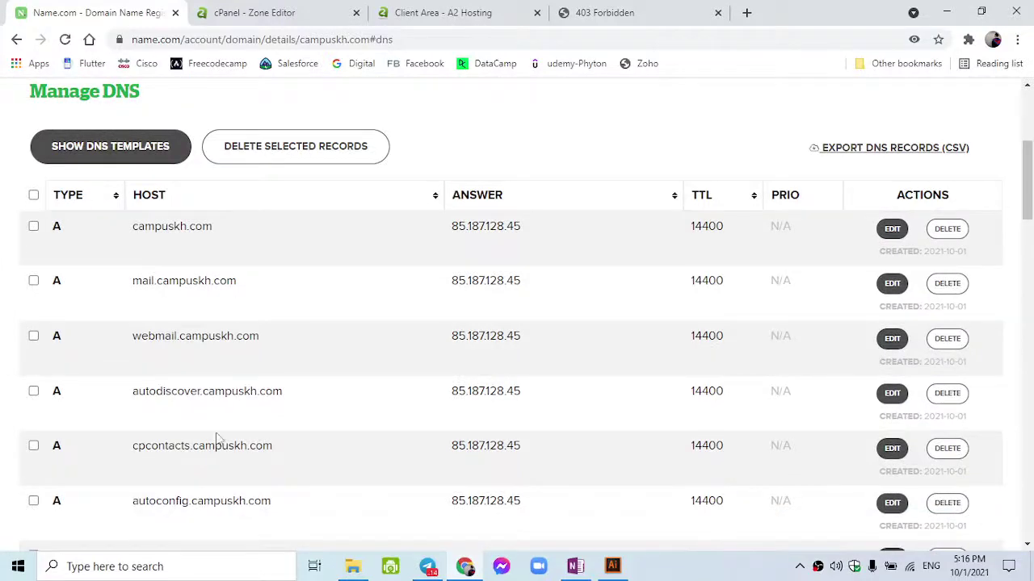